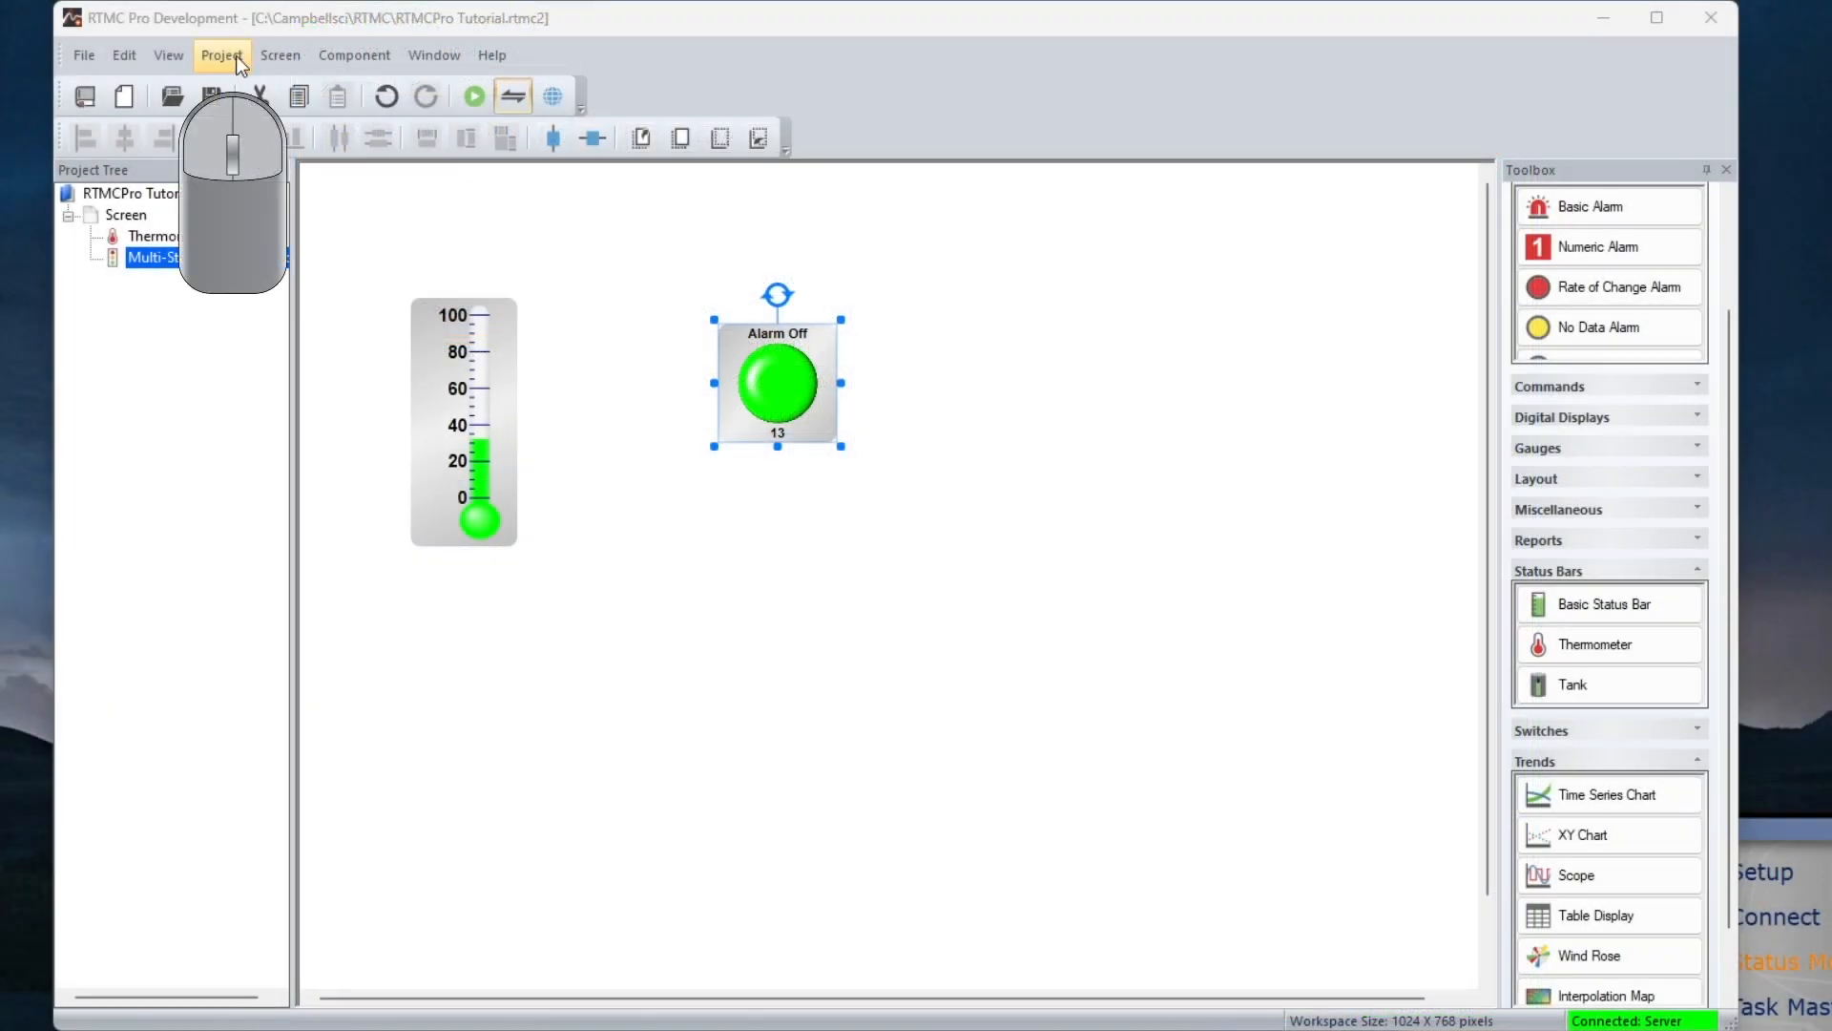
Add a new screen to the project and name it Report
{"action": "left_click", "coordinate": [237, 56]}
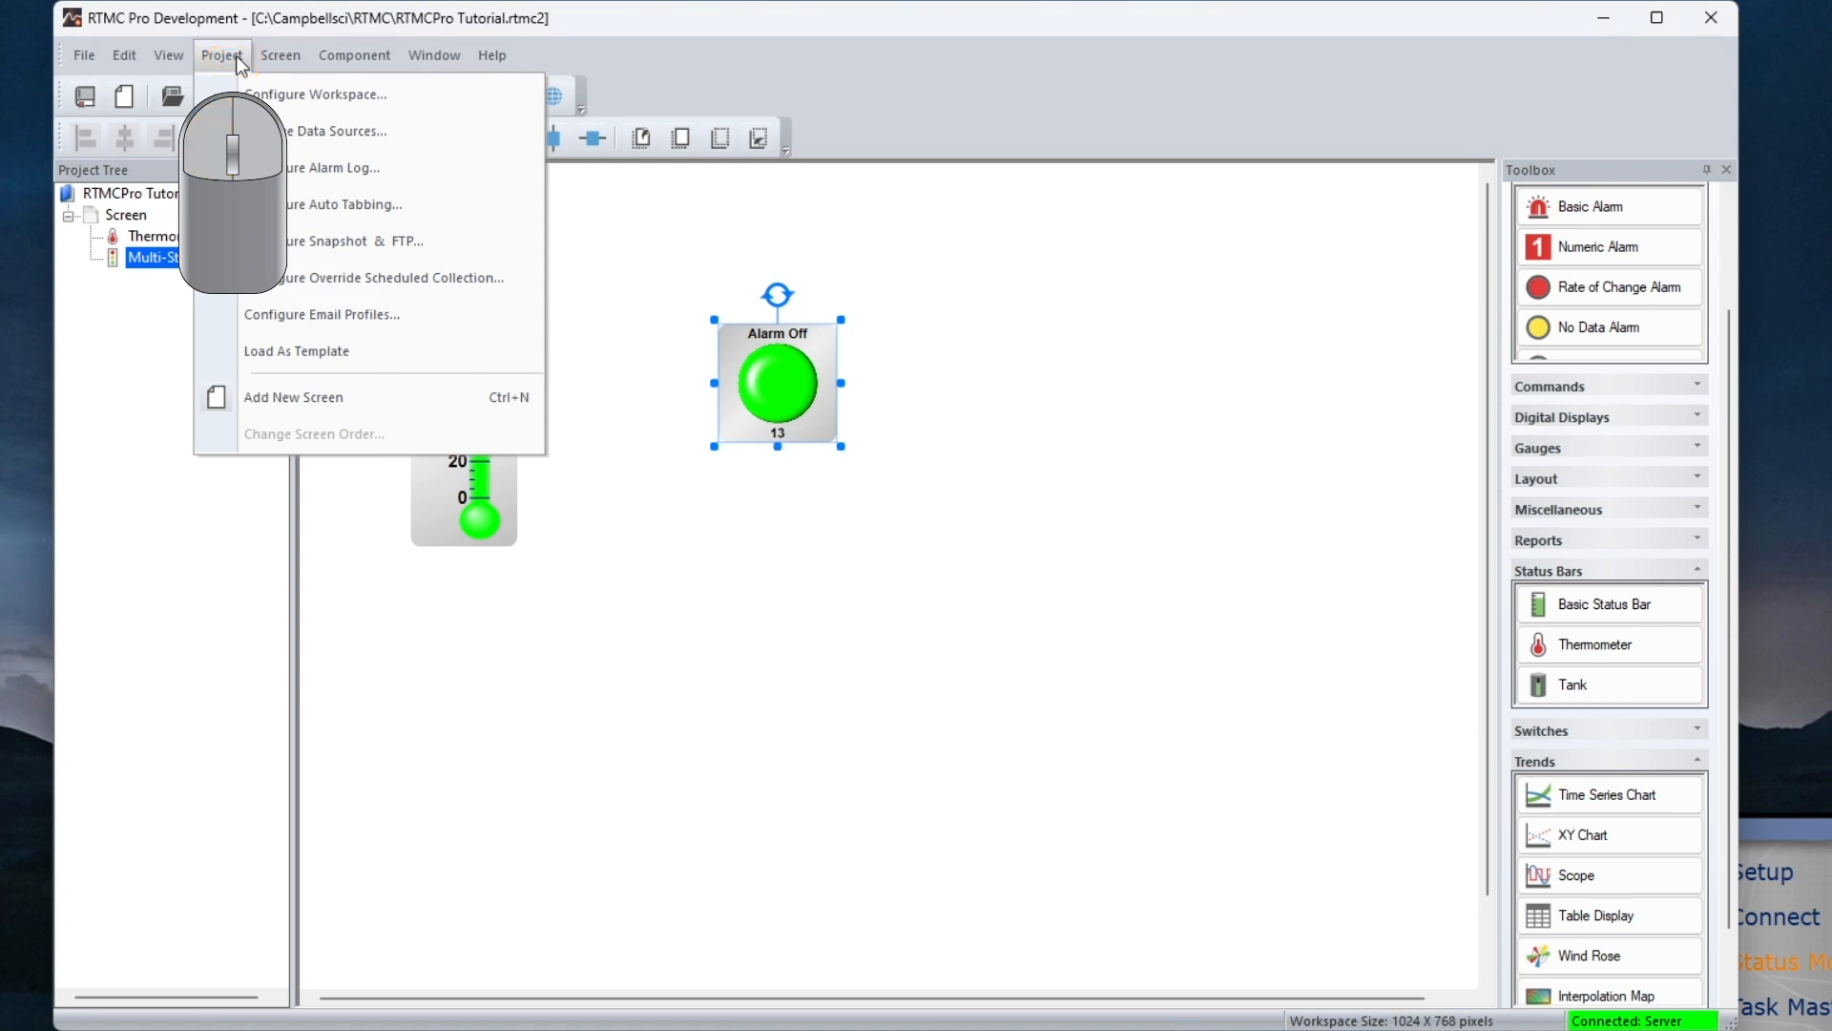
{"action": "left_click", "coordinate": [302, 399]}
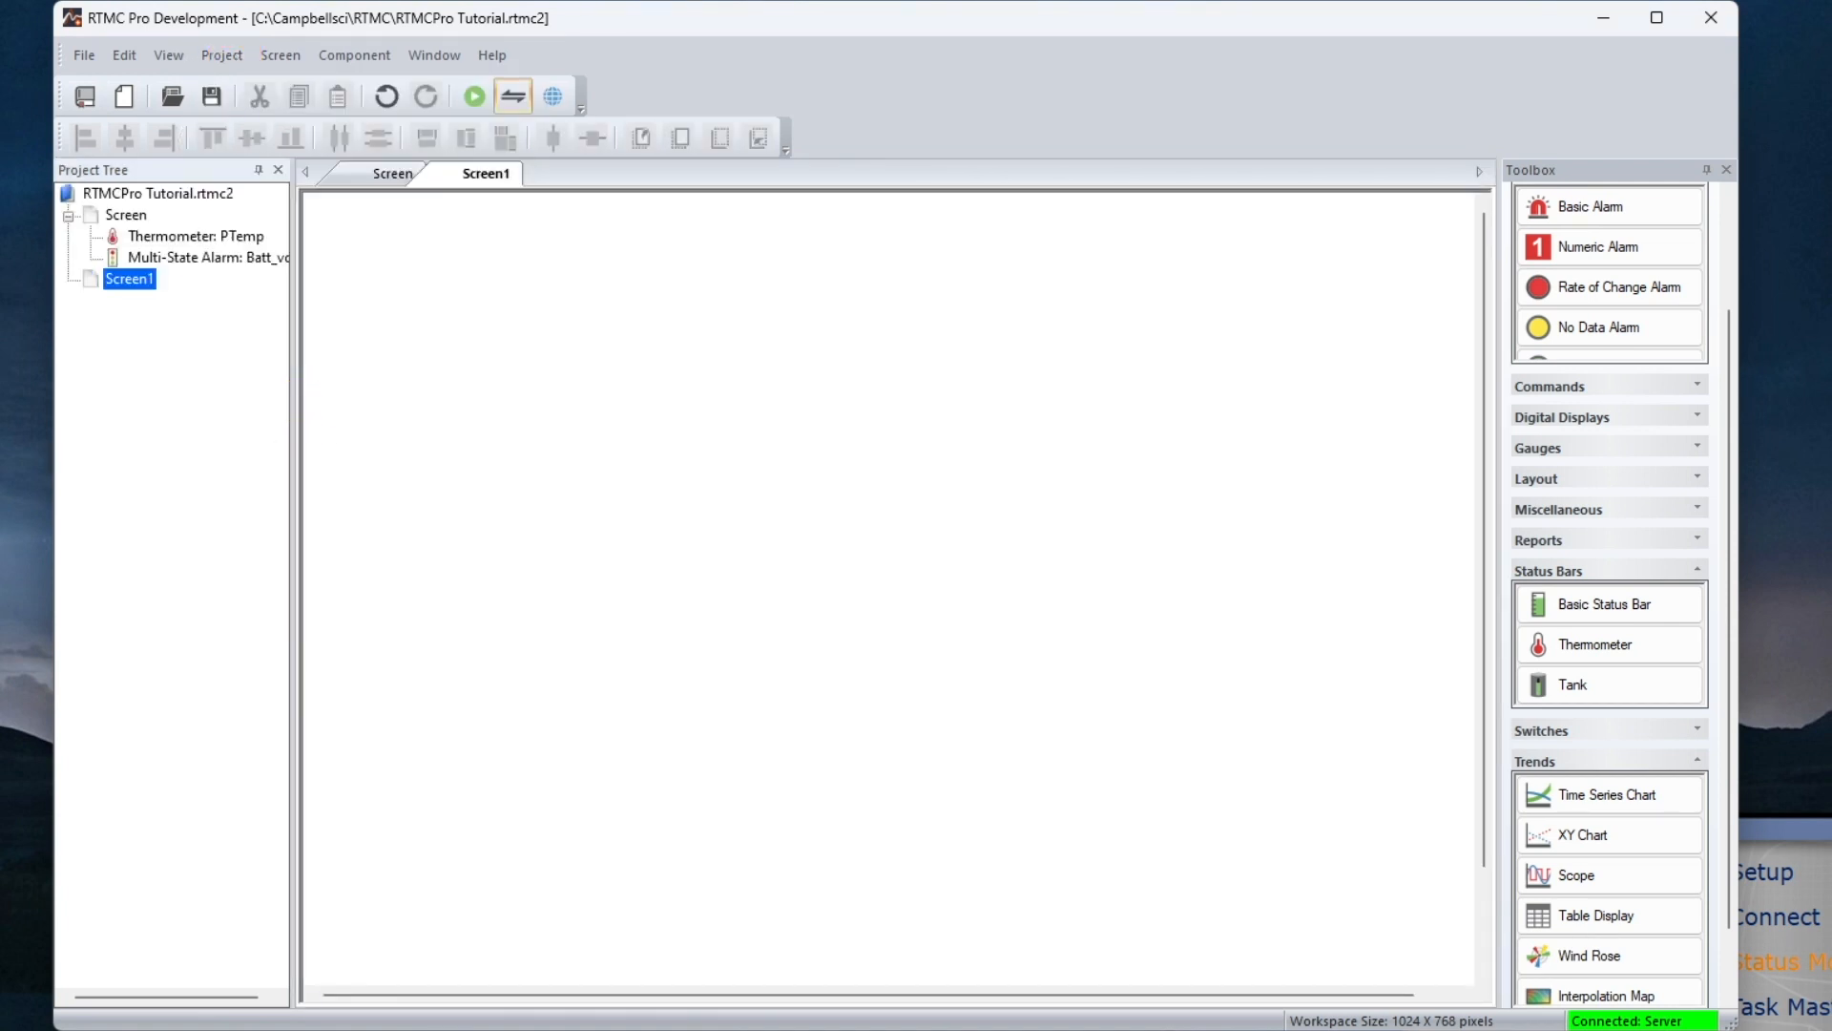
{"action": "double_click", "coordinate": [125, 282]}
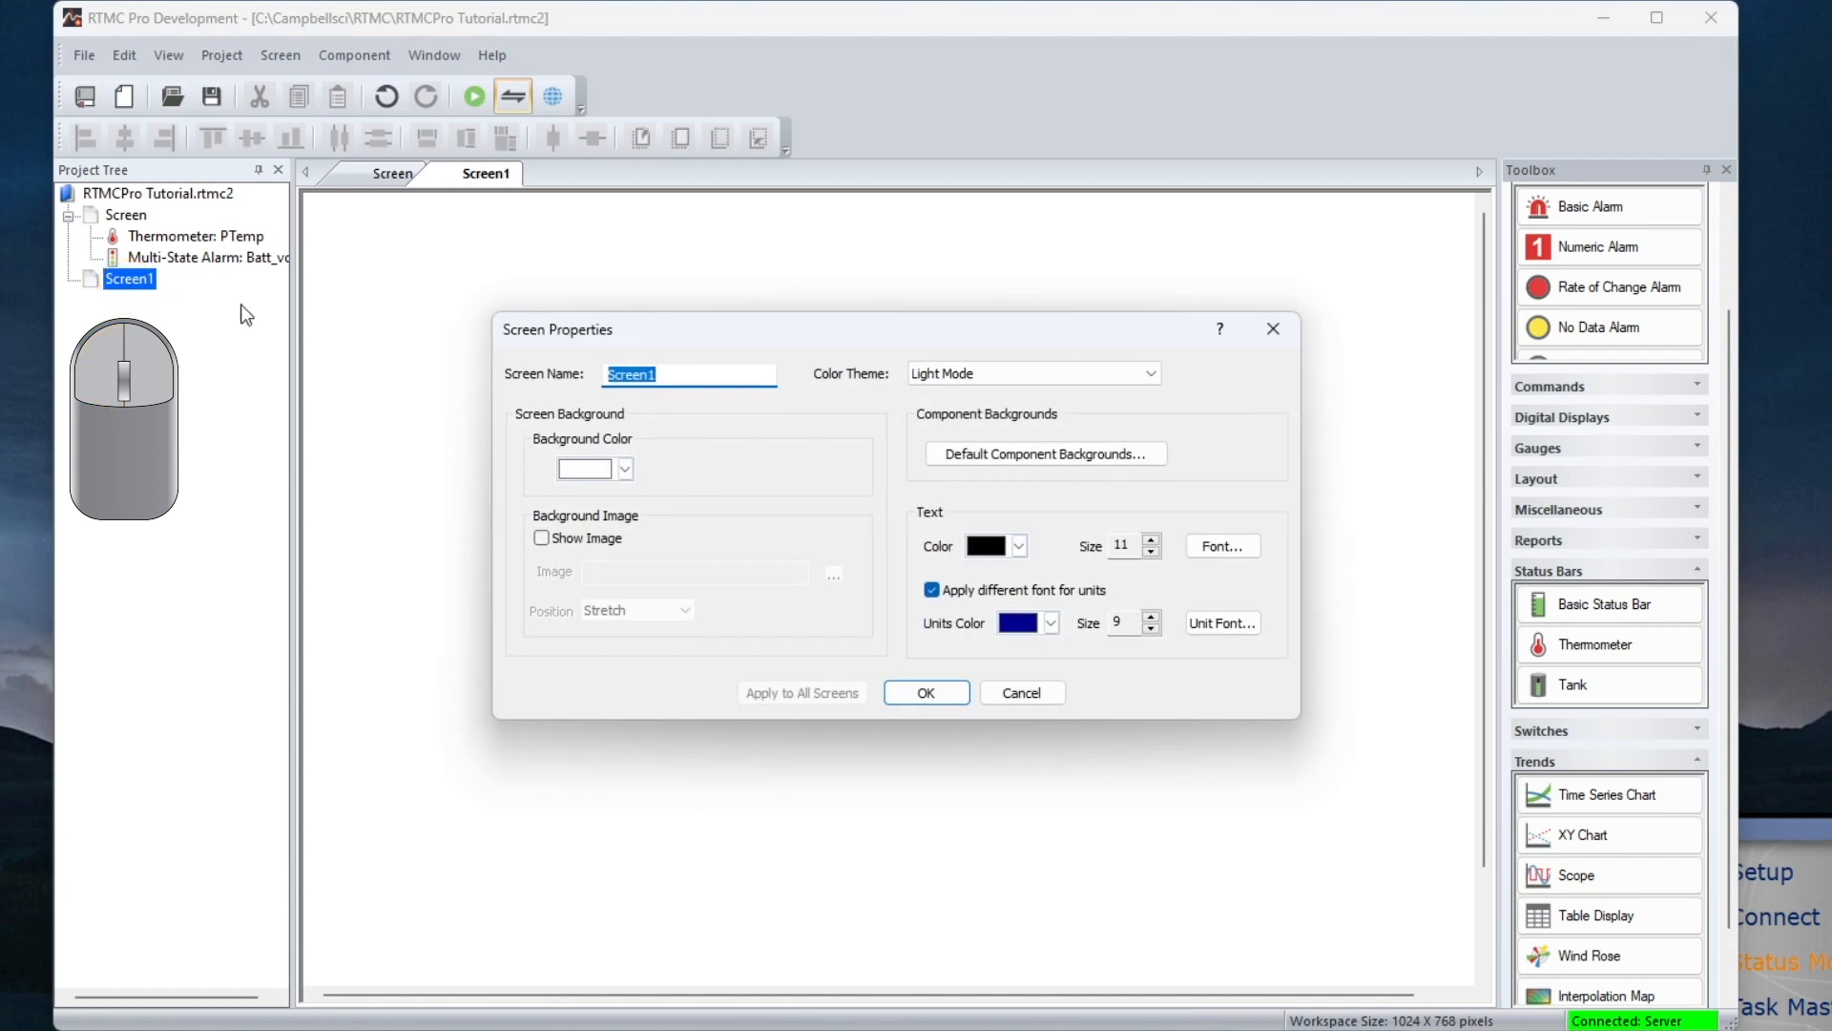
{"action": "type", "text": "Report"}
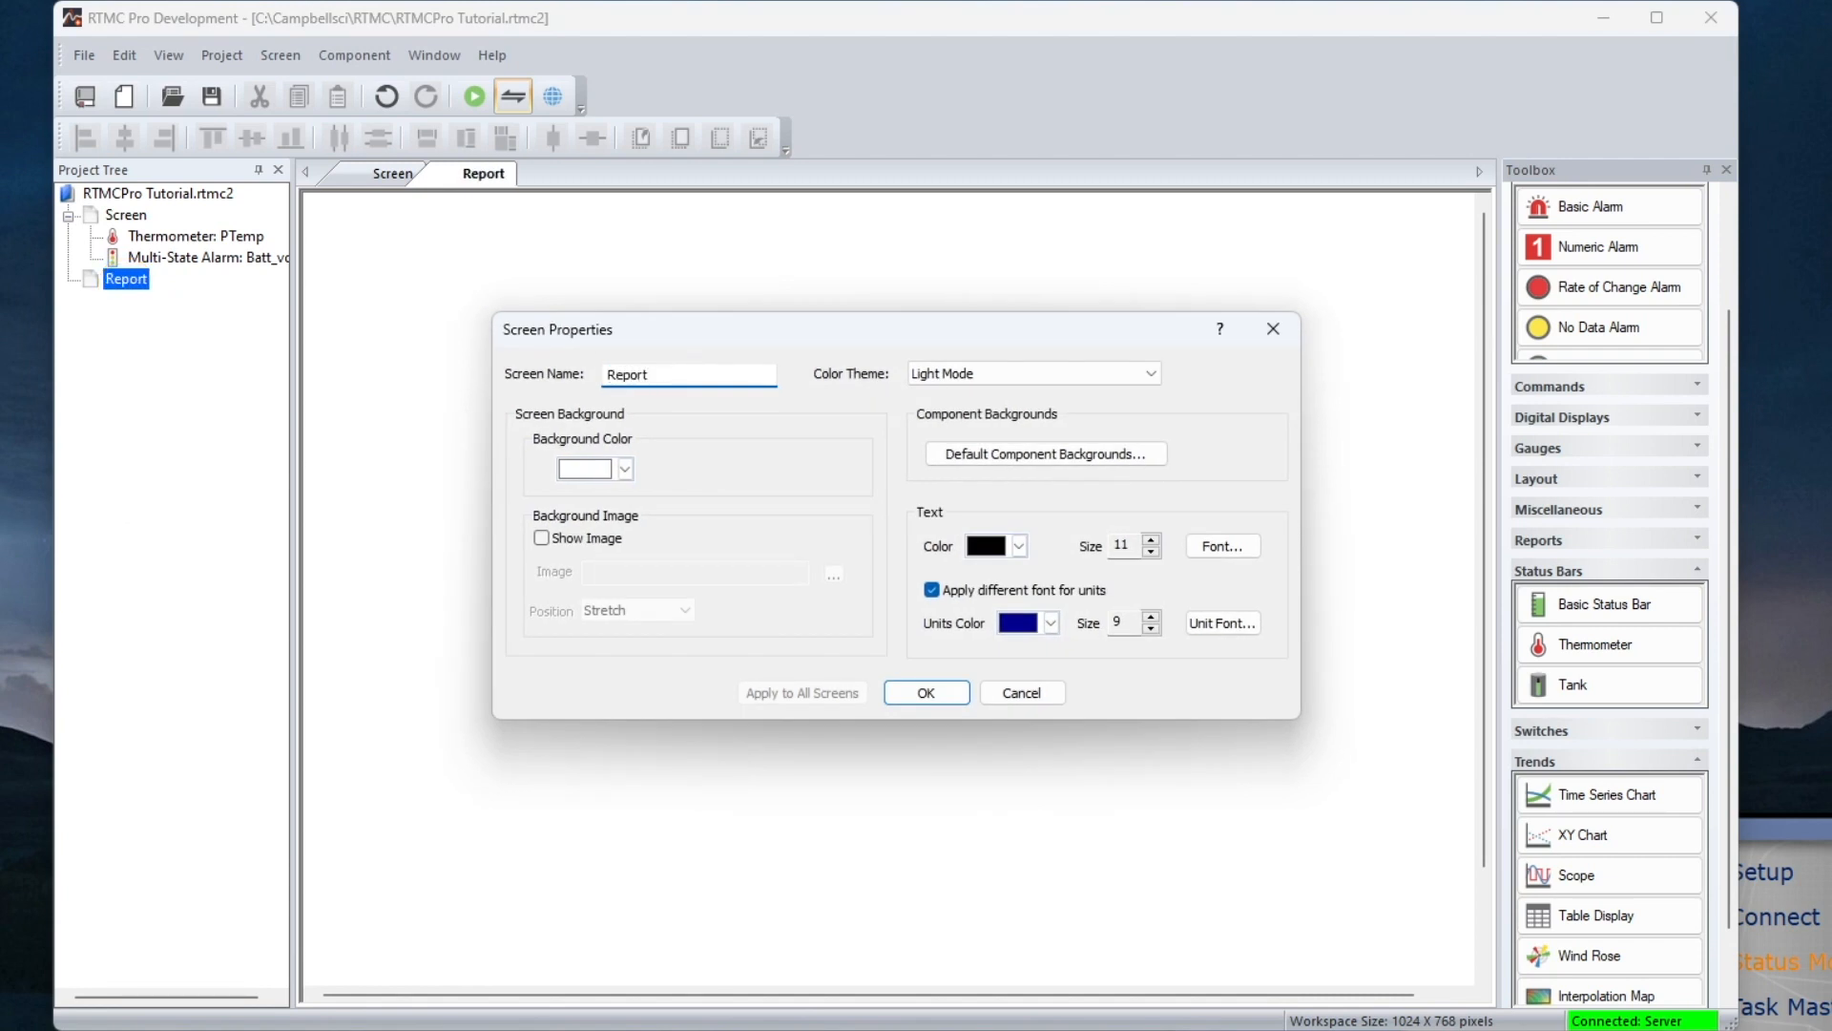
{"action": "left_click", "coordinate": [938, 694]}
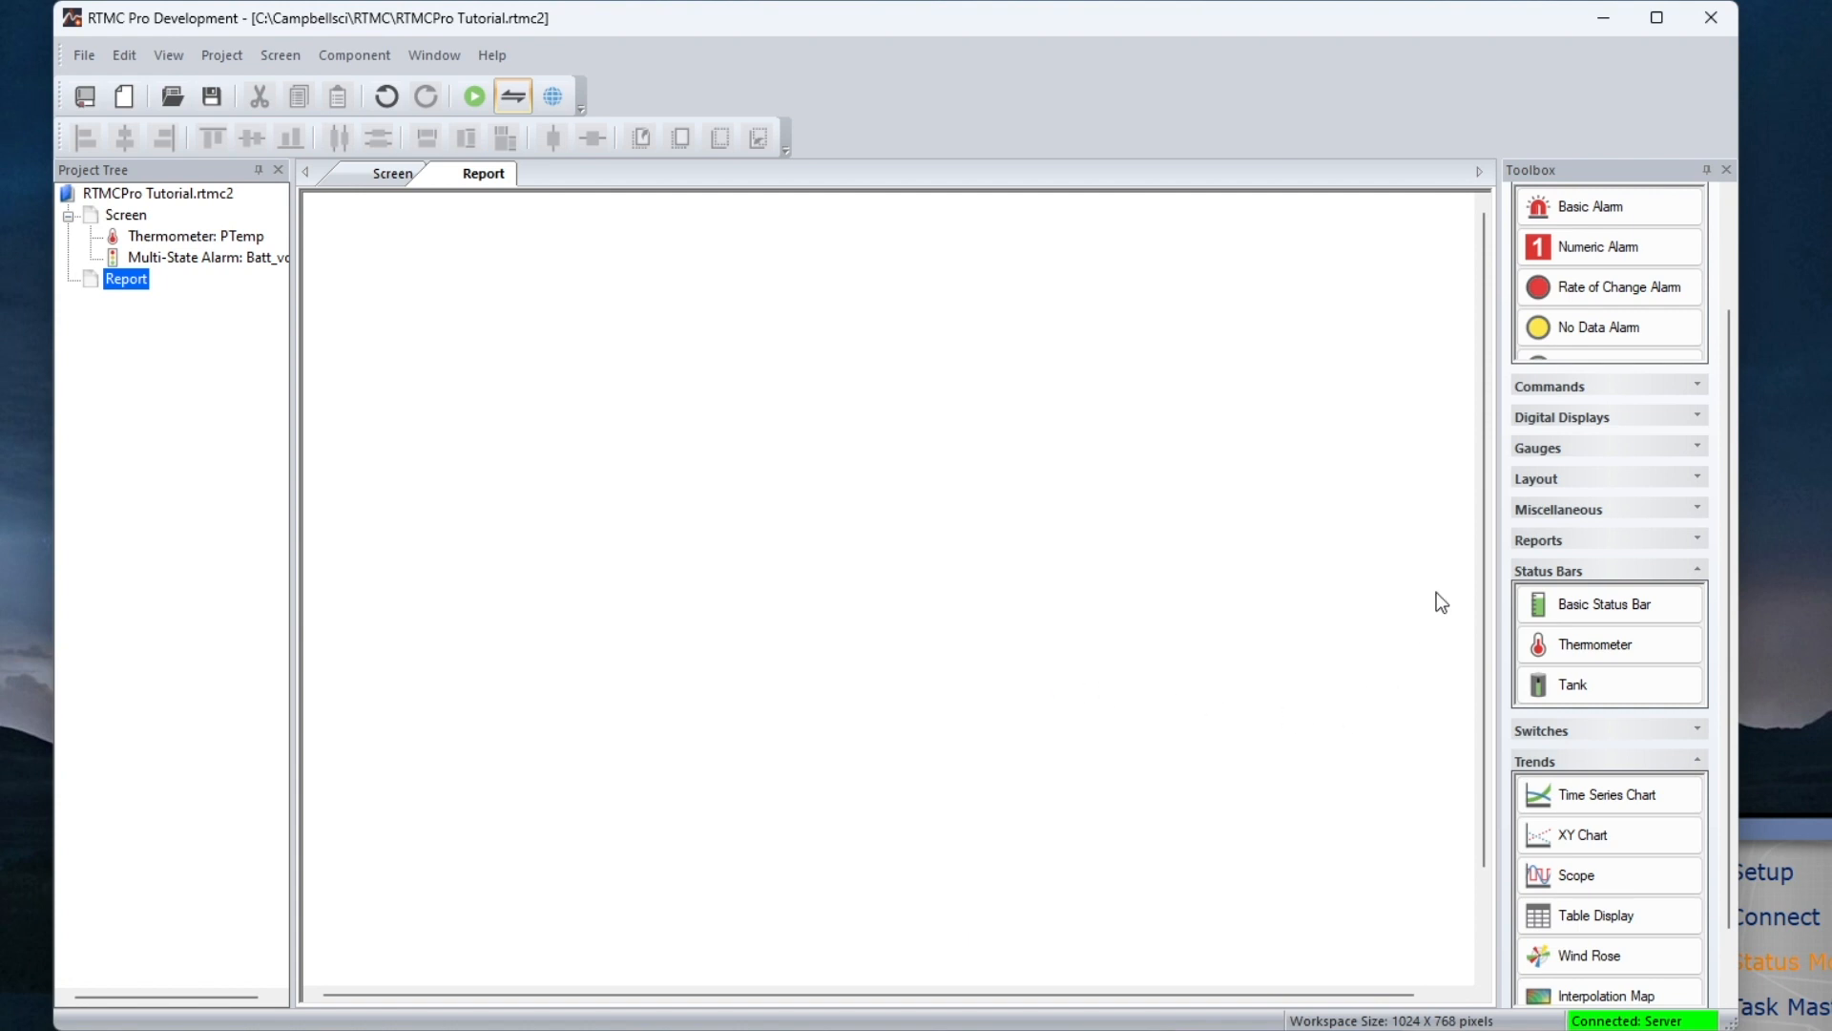
Place a Table Display component on the Report screen and open the data source browser for its table
{"action": "left_click", "coordinate": [1591, 922]}
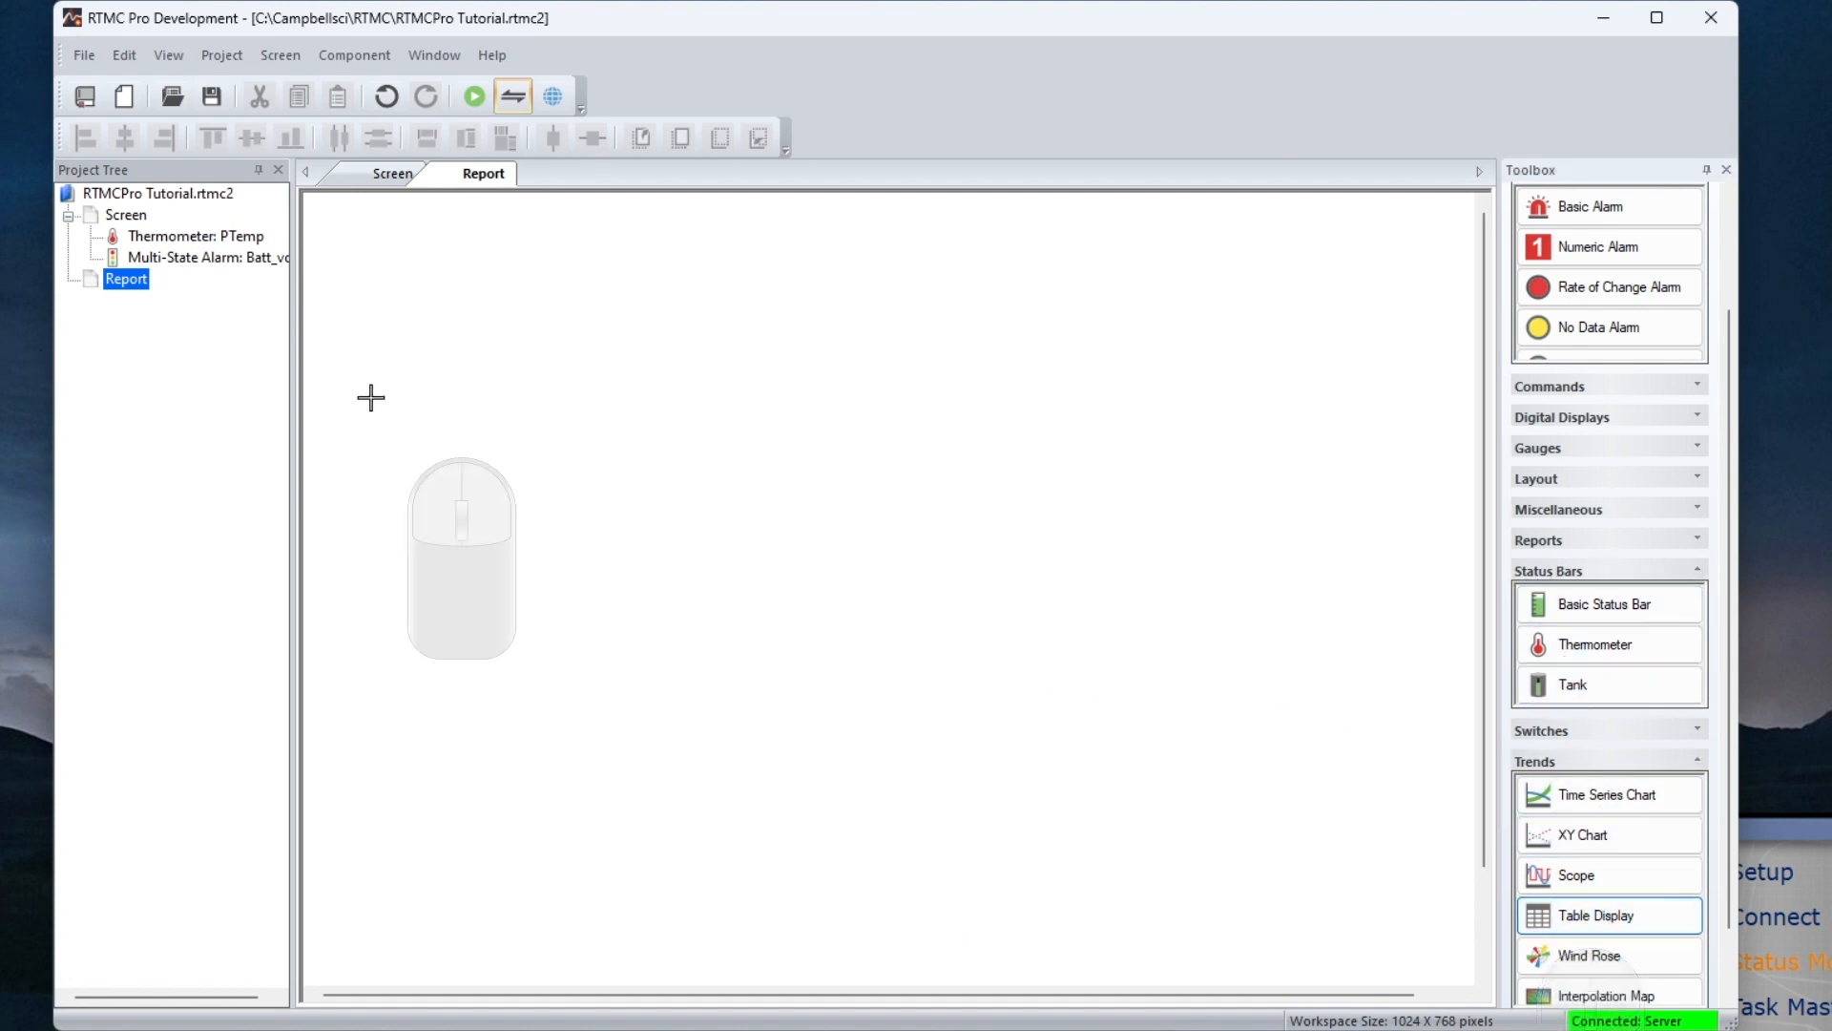
{"action": "left_click", "coordinate": [463, 423]}
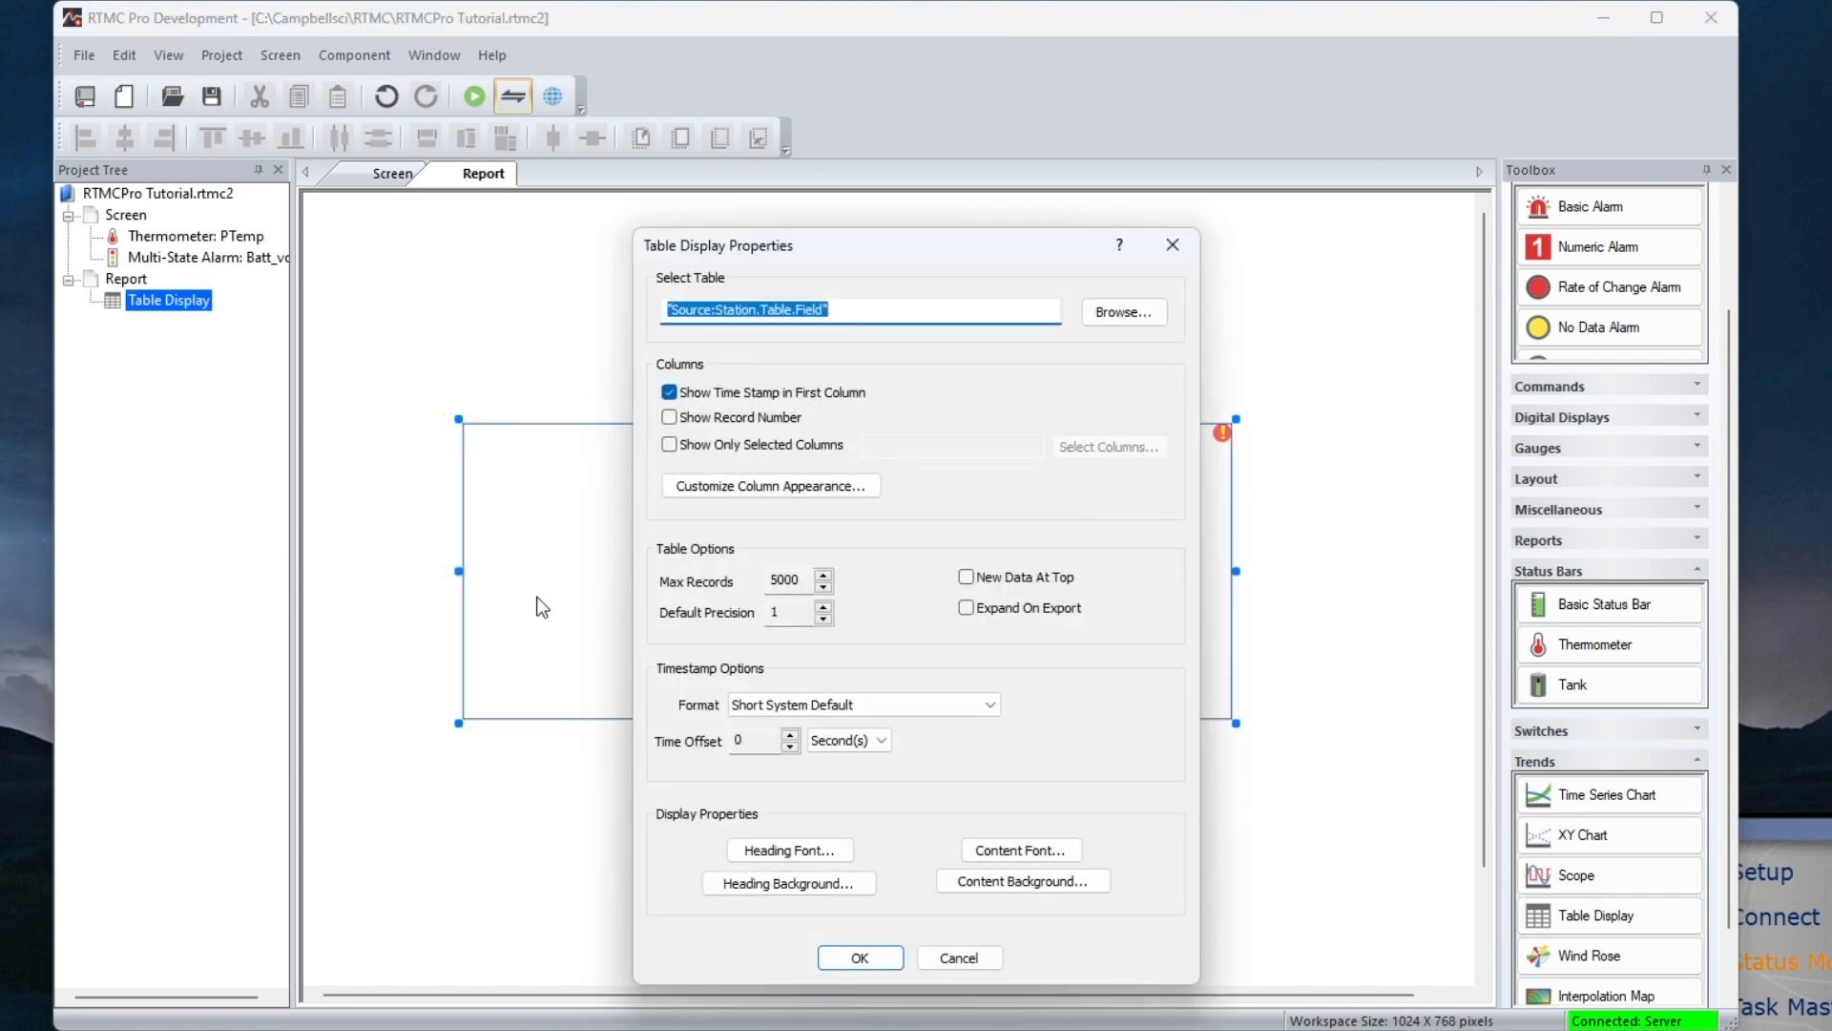
{"action": "left_click", "coordinate": [1116, 317]}
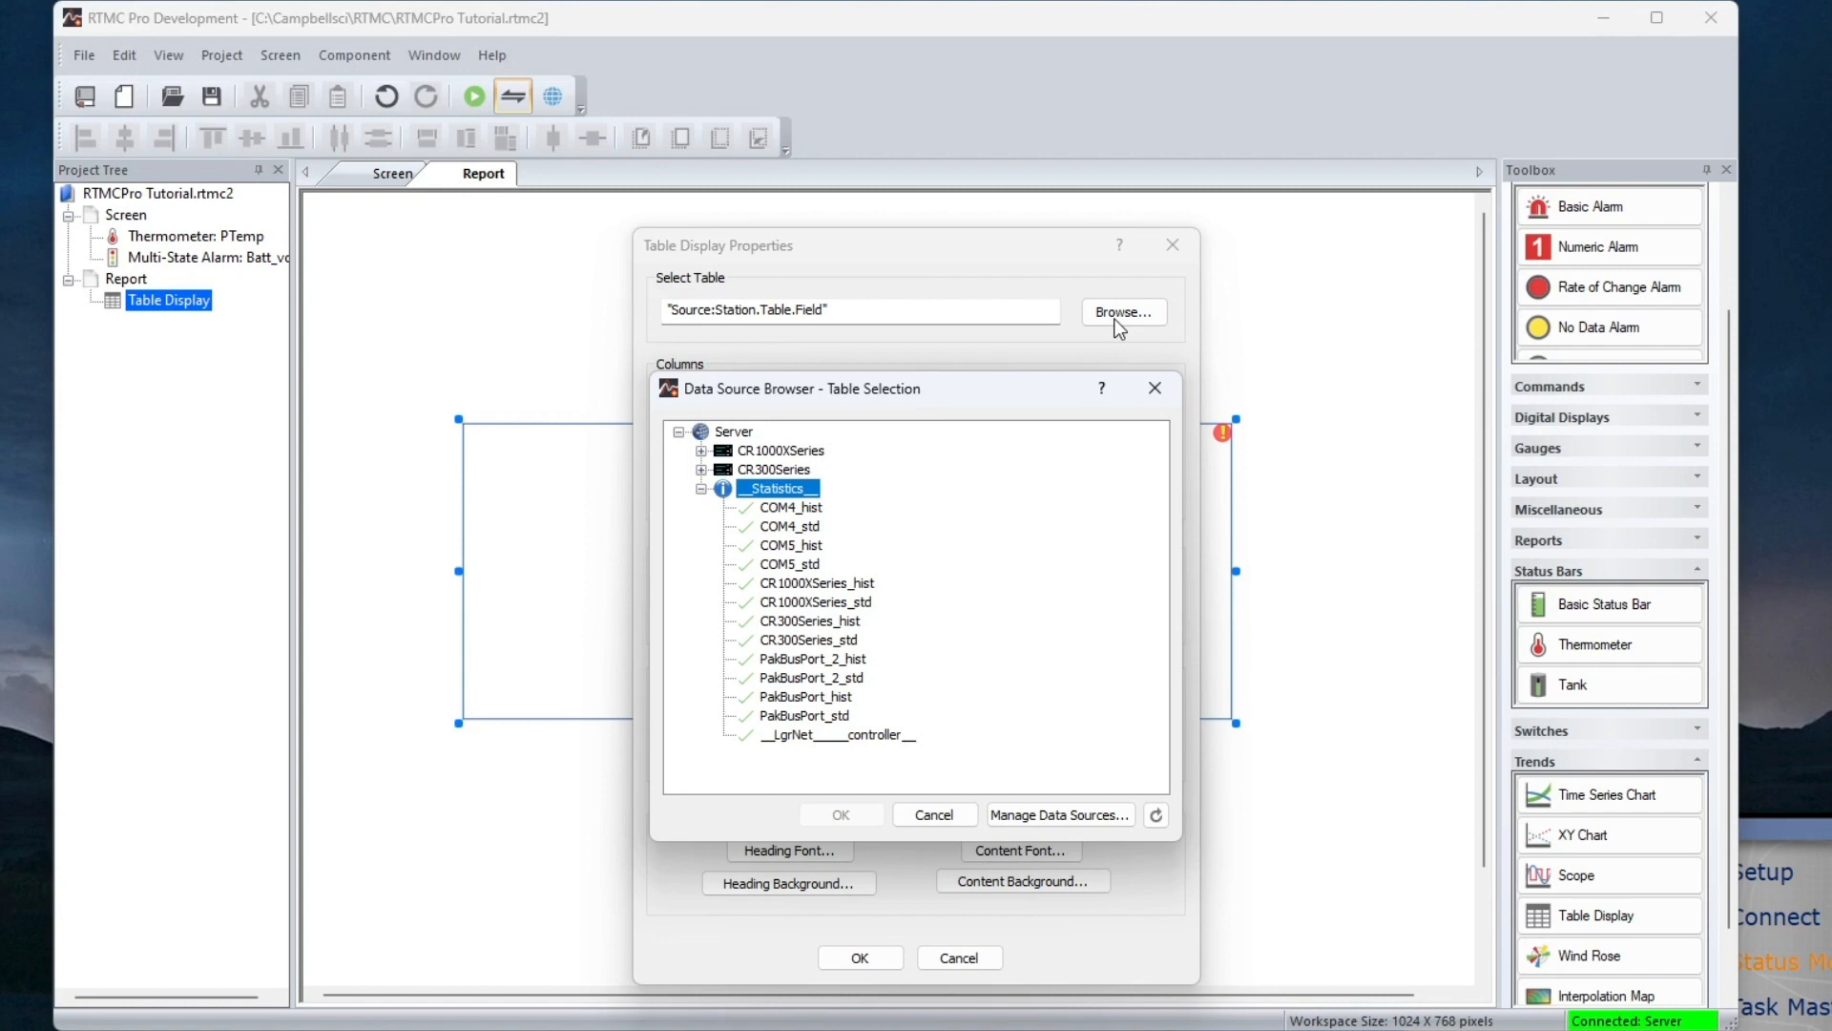
Add a file data source named "DataFile Logan_Weather" that reads CR300Series_Test.dat from the LoggerNet folder
{"action": "left_click", "coordinate": [1019, 814]}
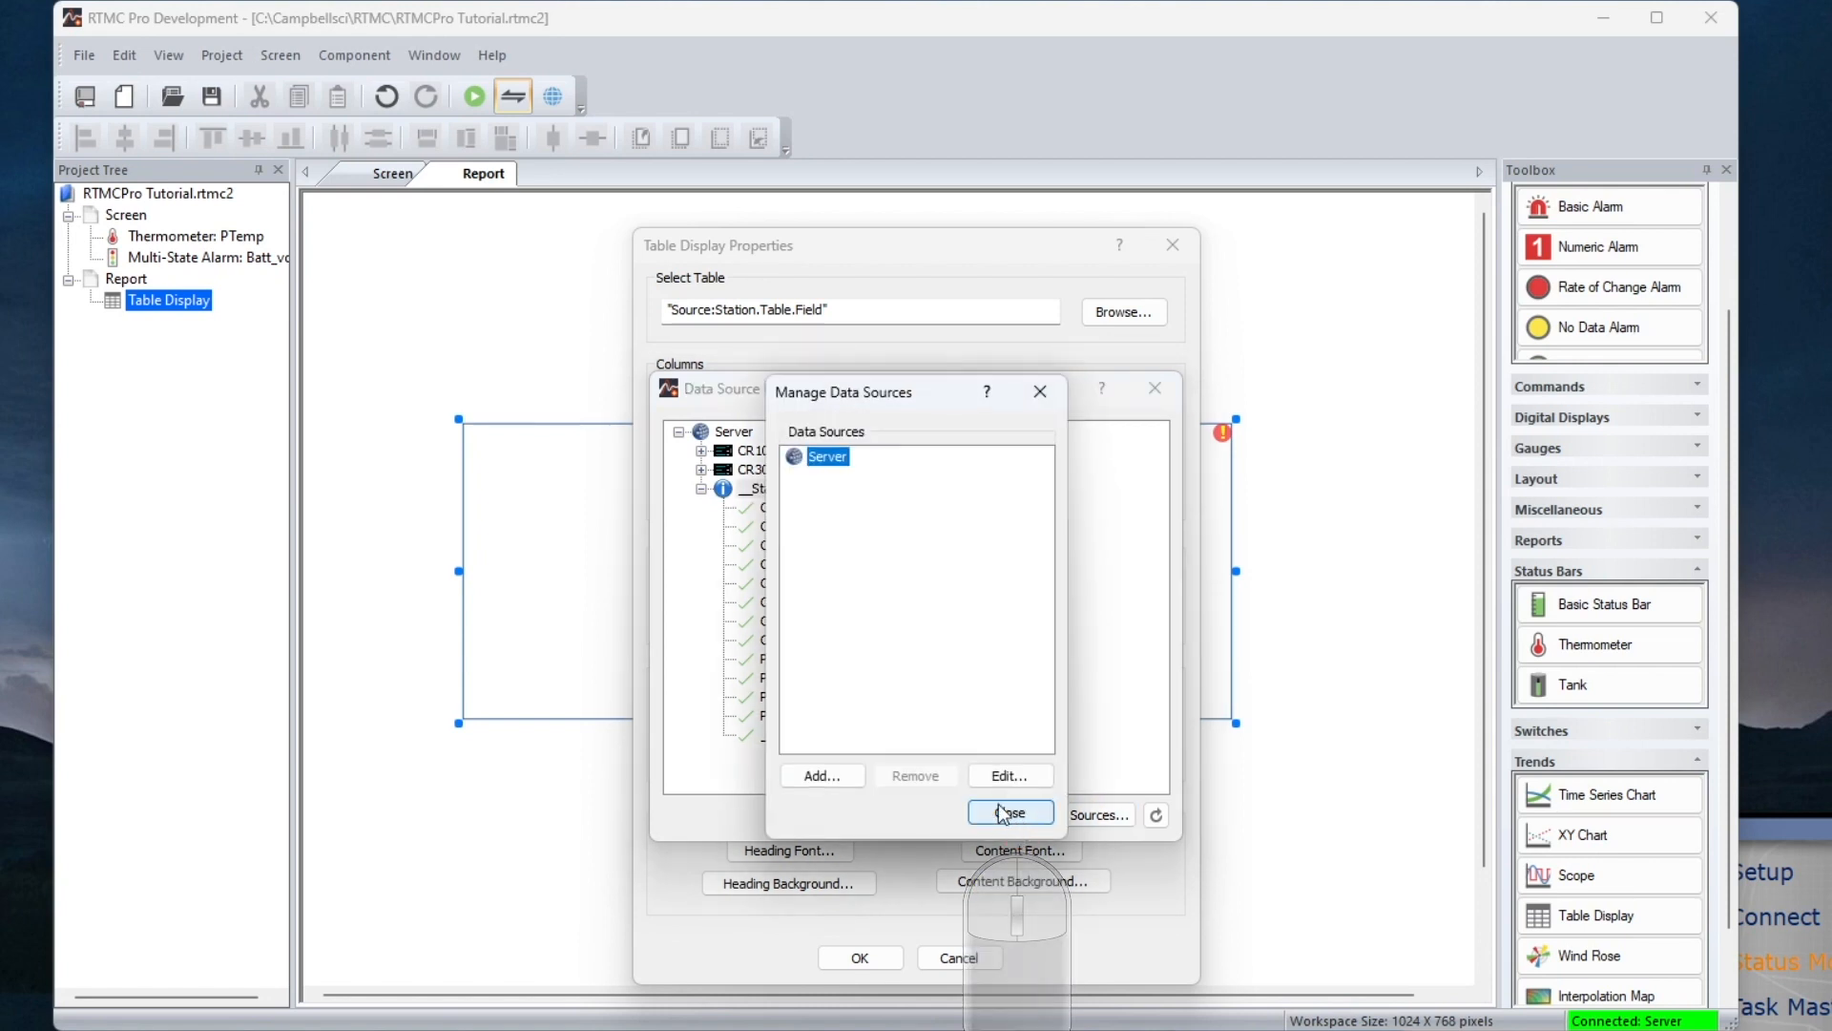
{"action": "left_click", "coordinate": [823, 776]}
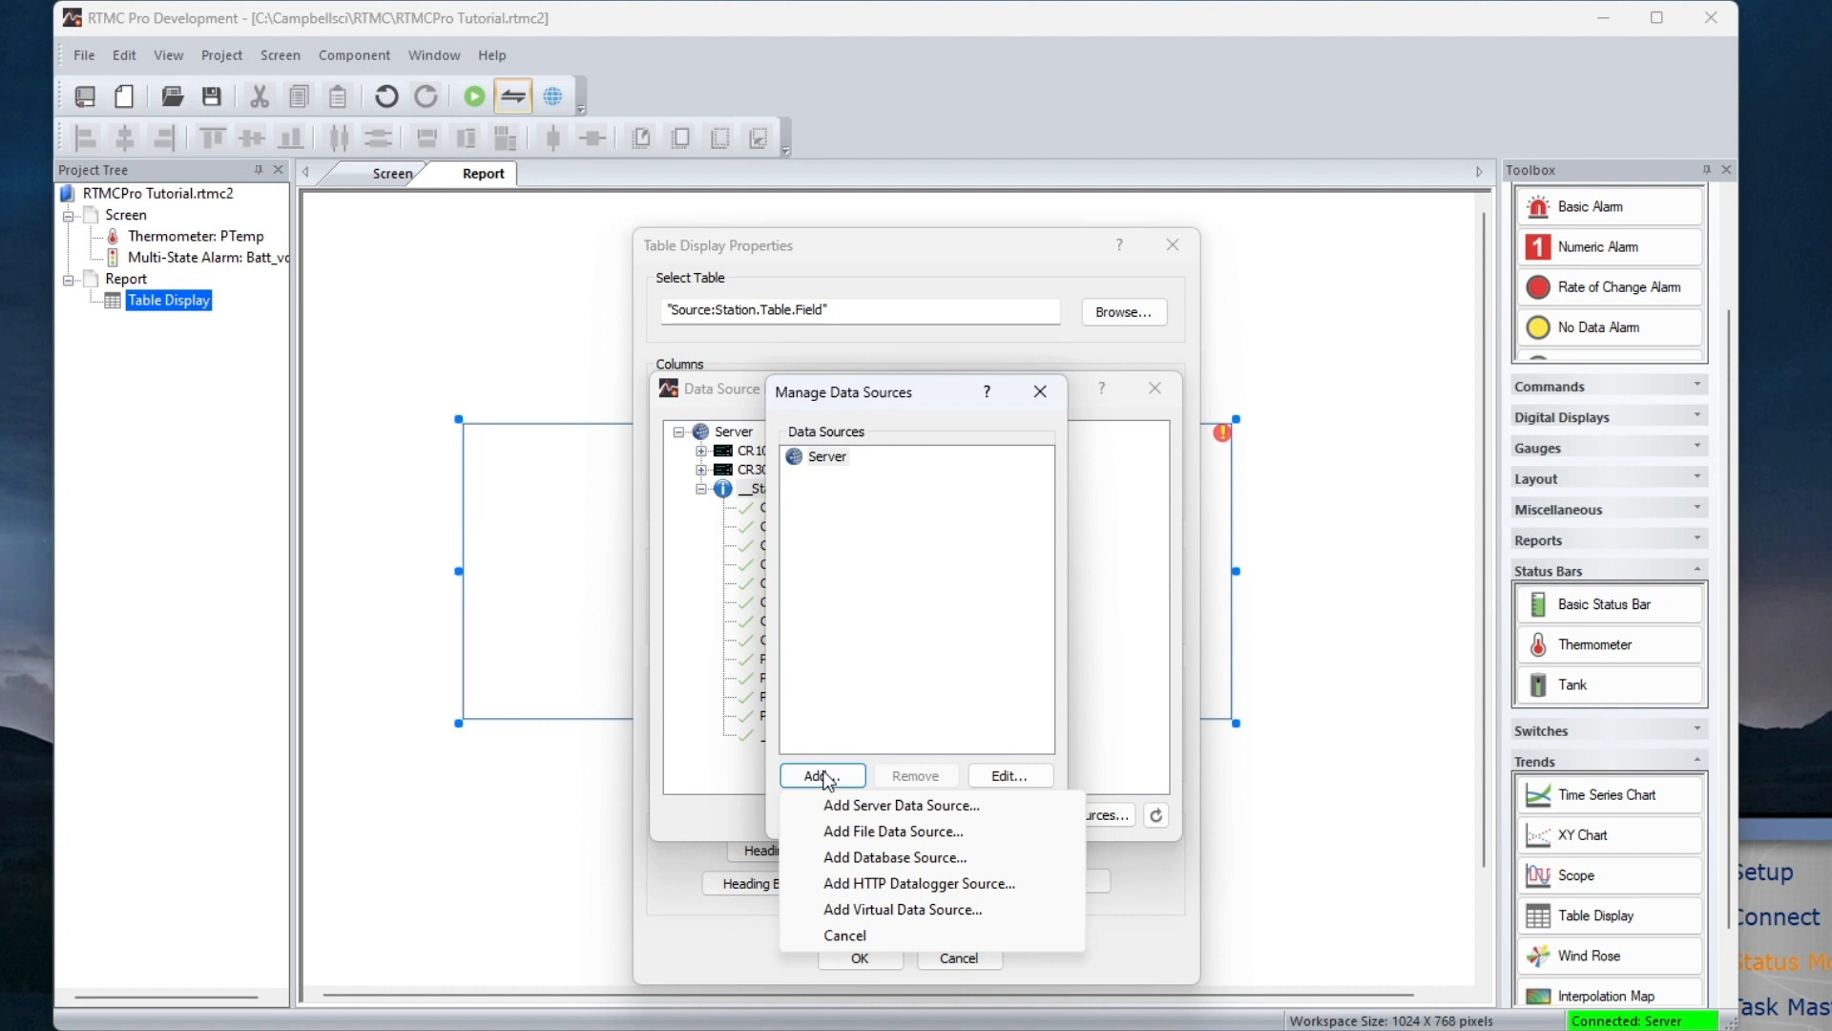
{"action": "left_click", "coordinate": [829, 833]}
{"action": "type", "text": "DataFi"}
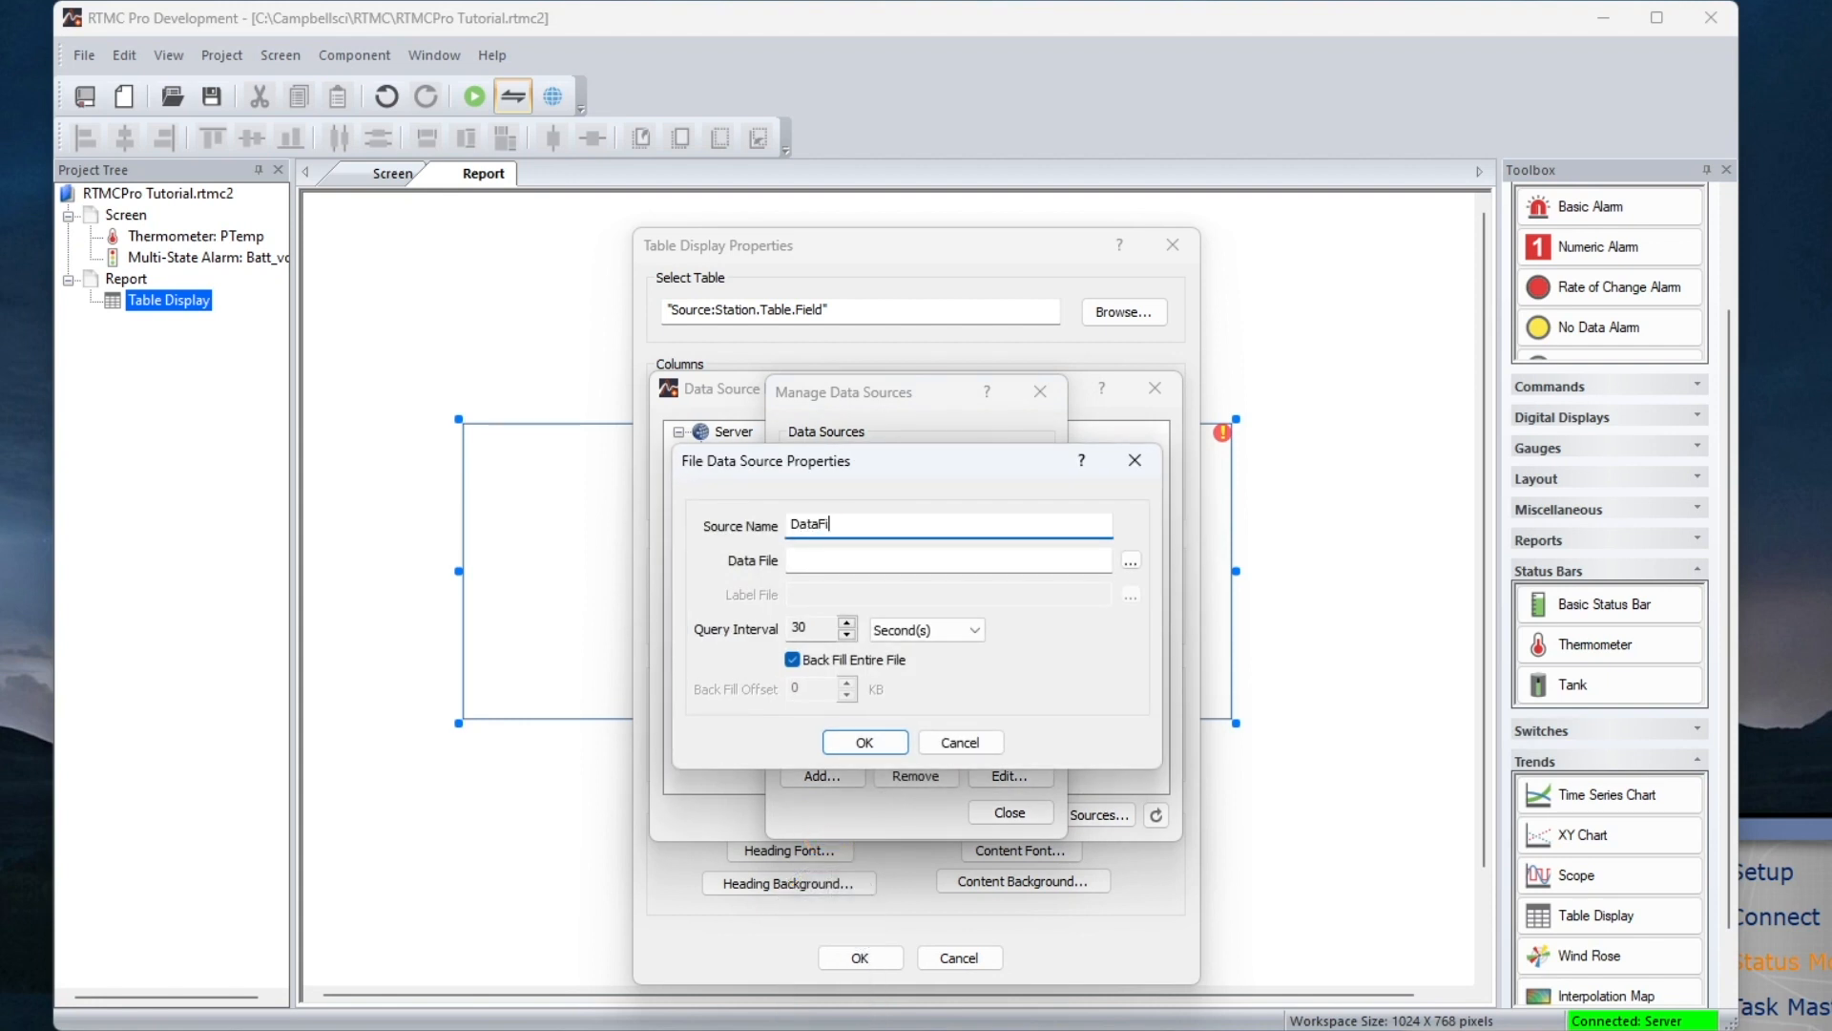
{"action": "type", "text": "le Logan_Weather"}
{"action": "left_click", "coordinate": [1131, 560]}
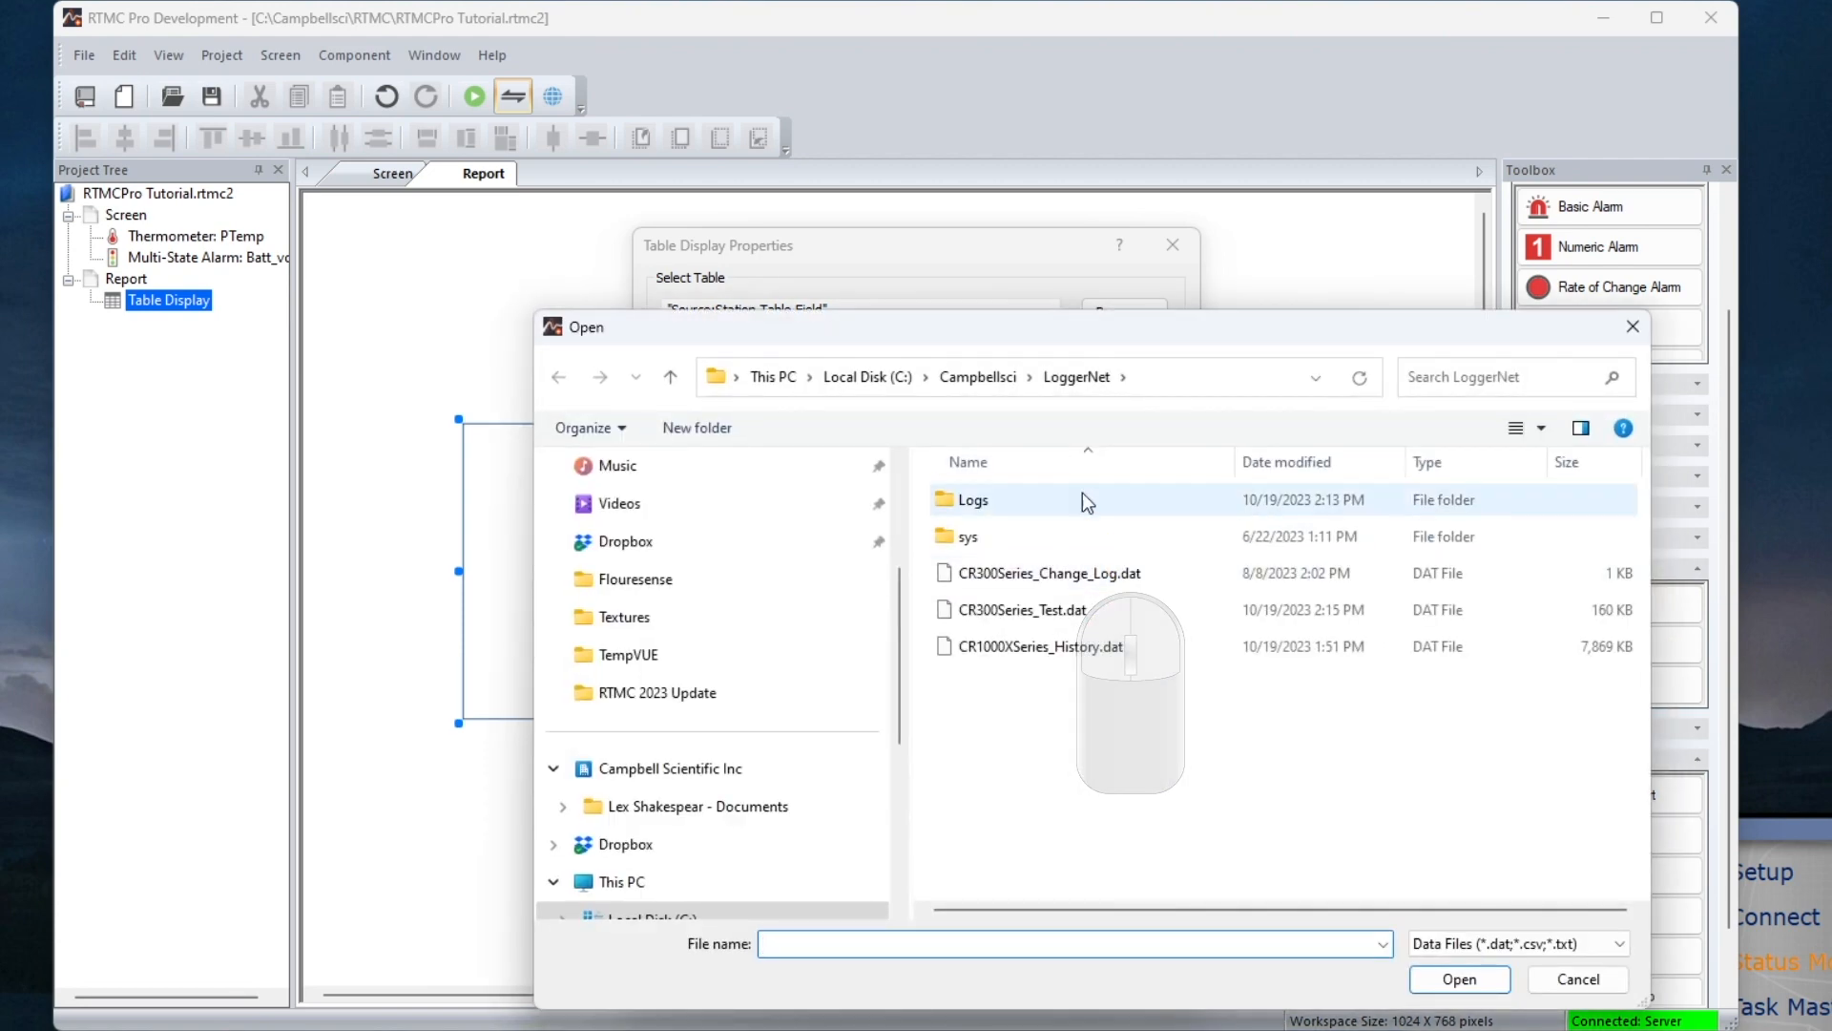
{"action": "double_click", "coordinate": [989, 609]}
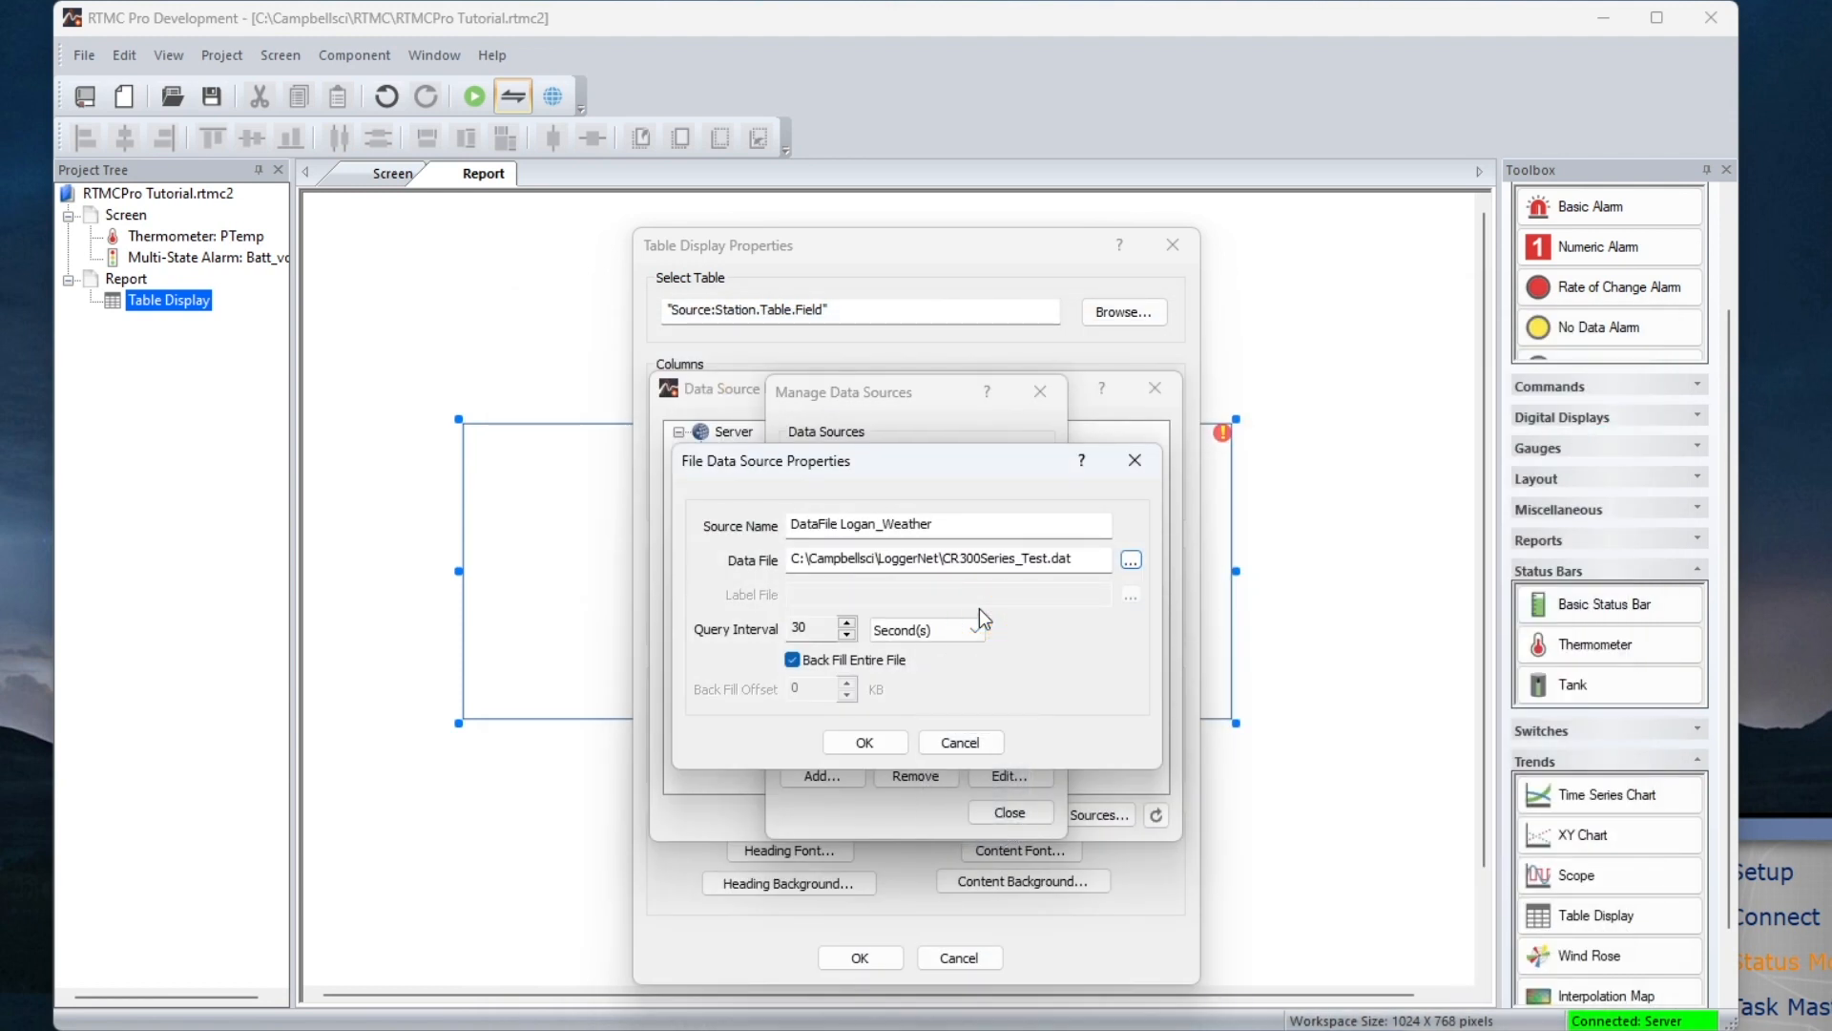
{"action": "left_click", "coordinate": [865, 743]}
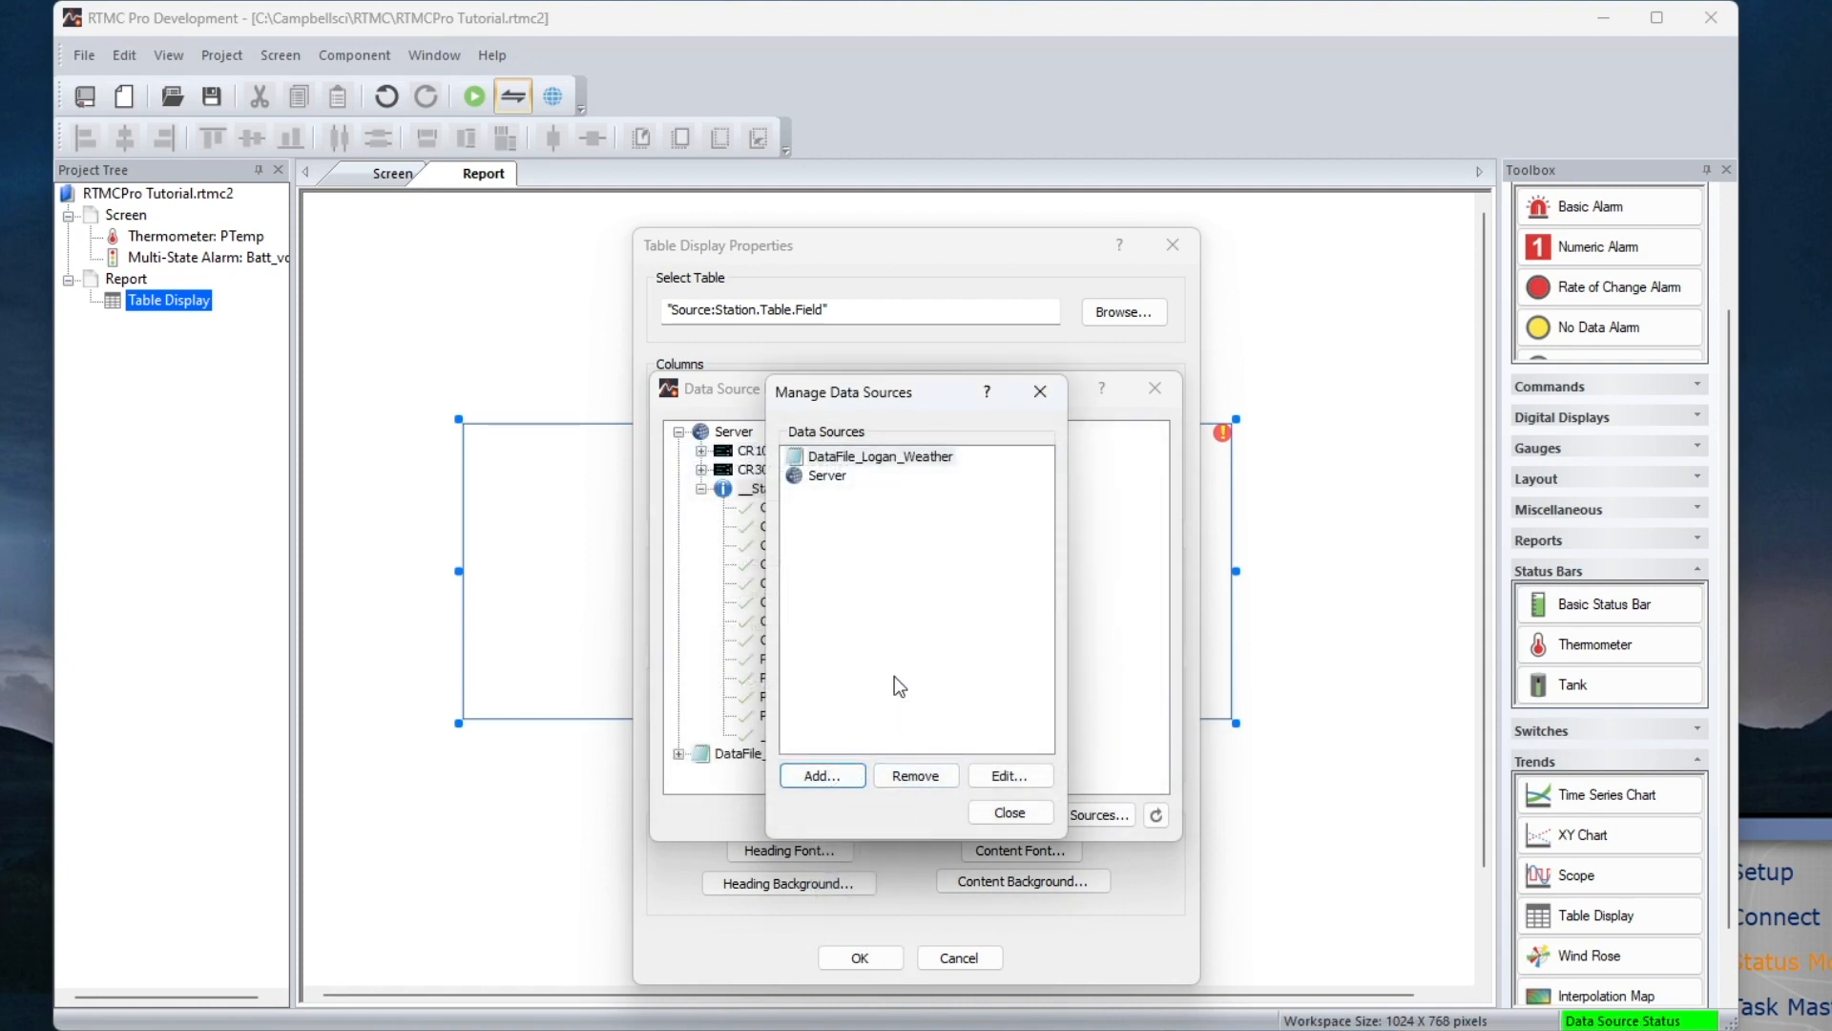
Assign the Test table from the DataFile_Logan_Weather source to the table display
{"action": "left_click", "coordinate": [993, 814]}
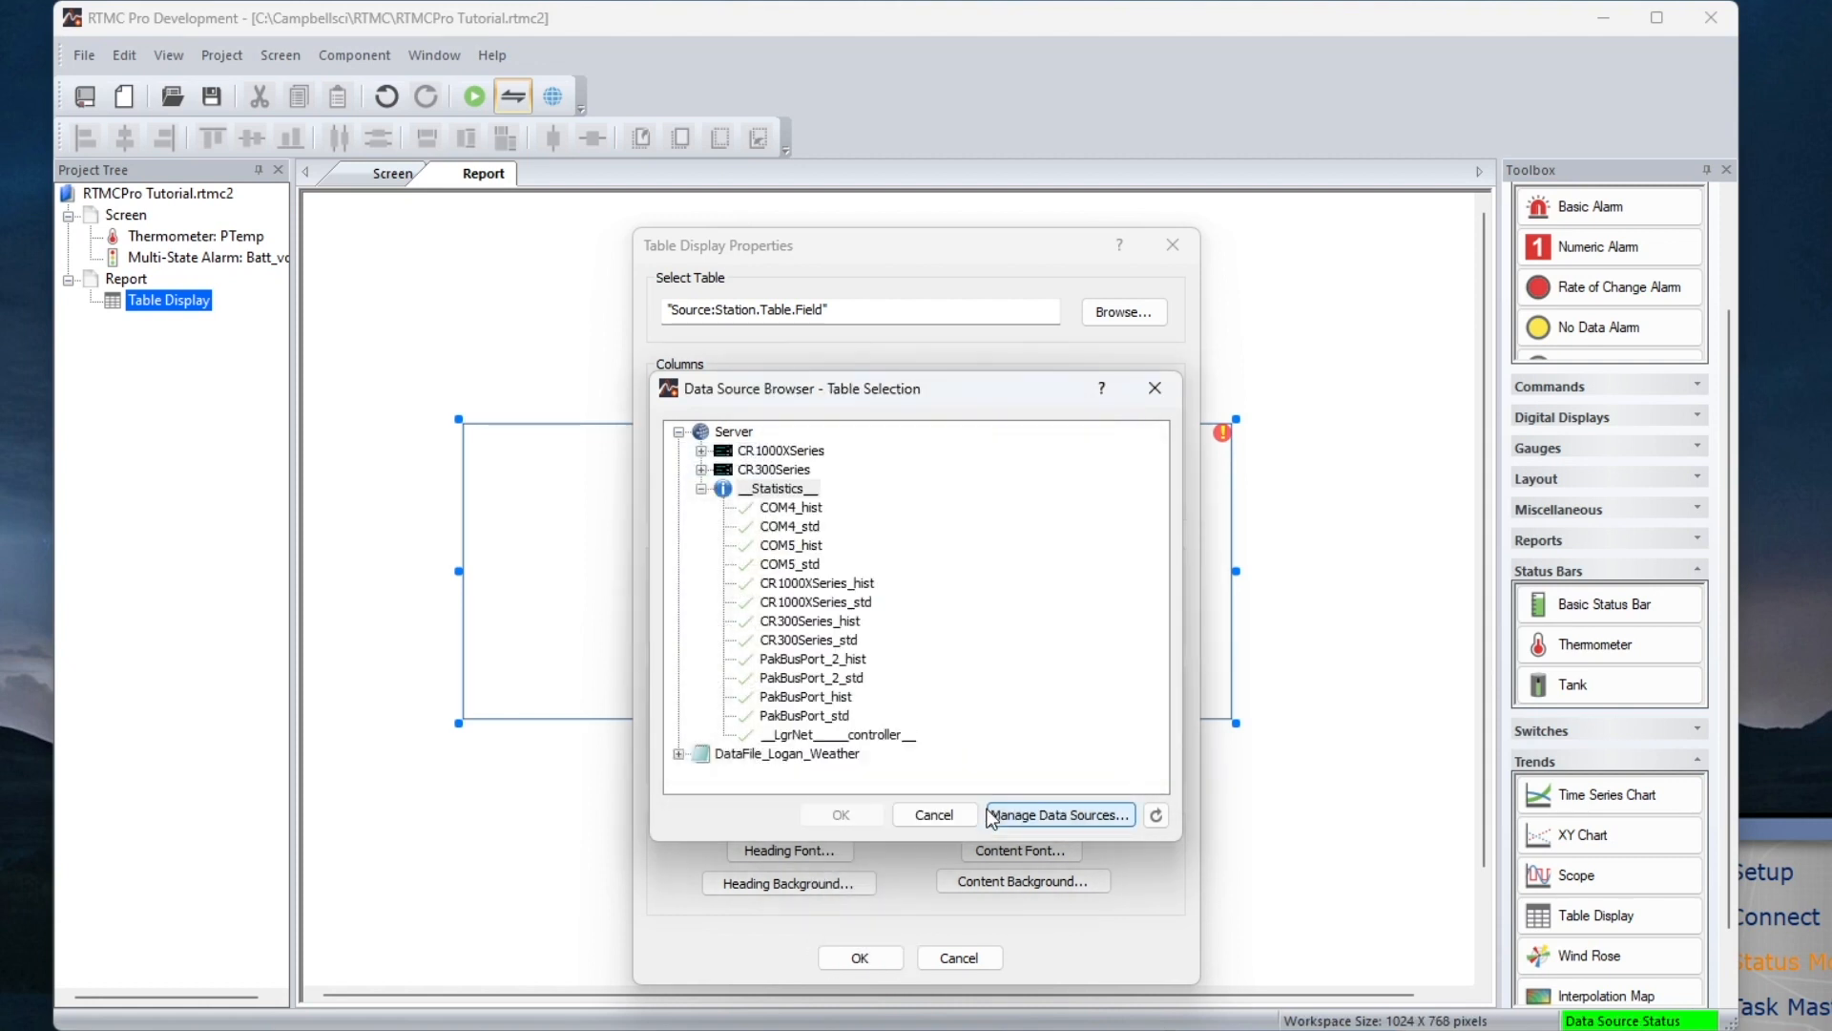
{"action": "left_click", "coordinate": [678, 754]}
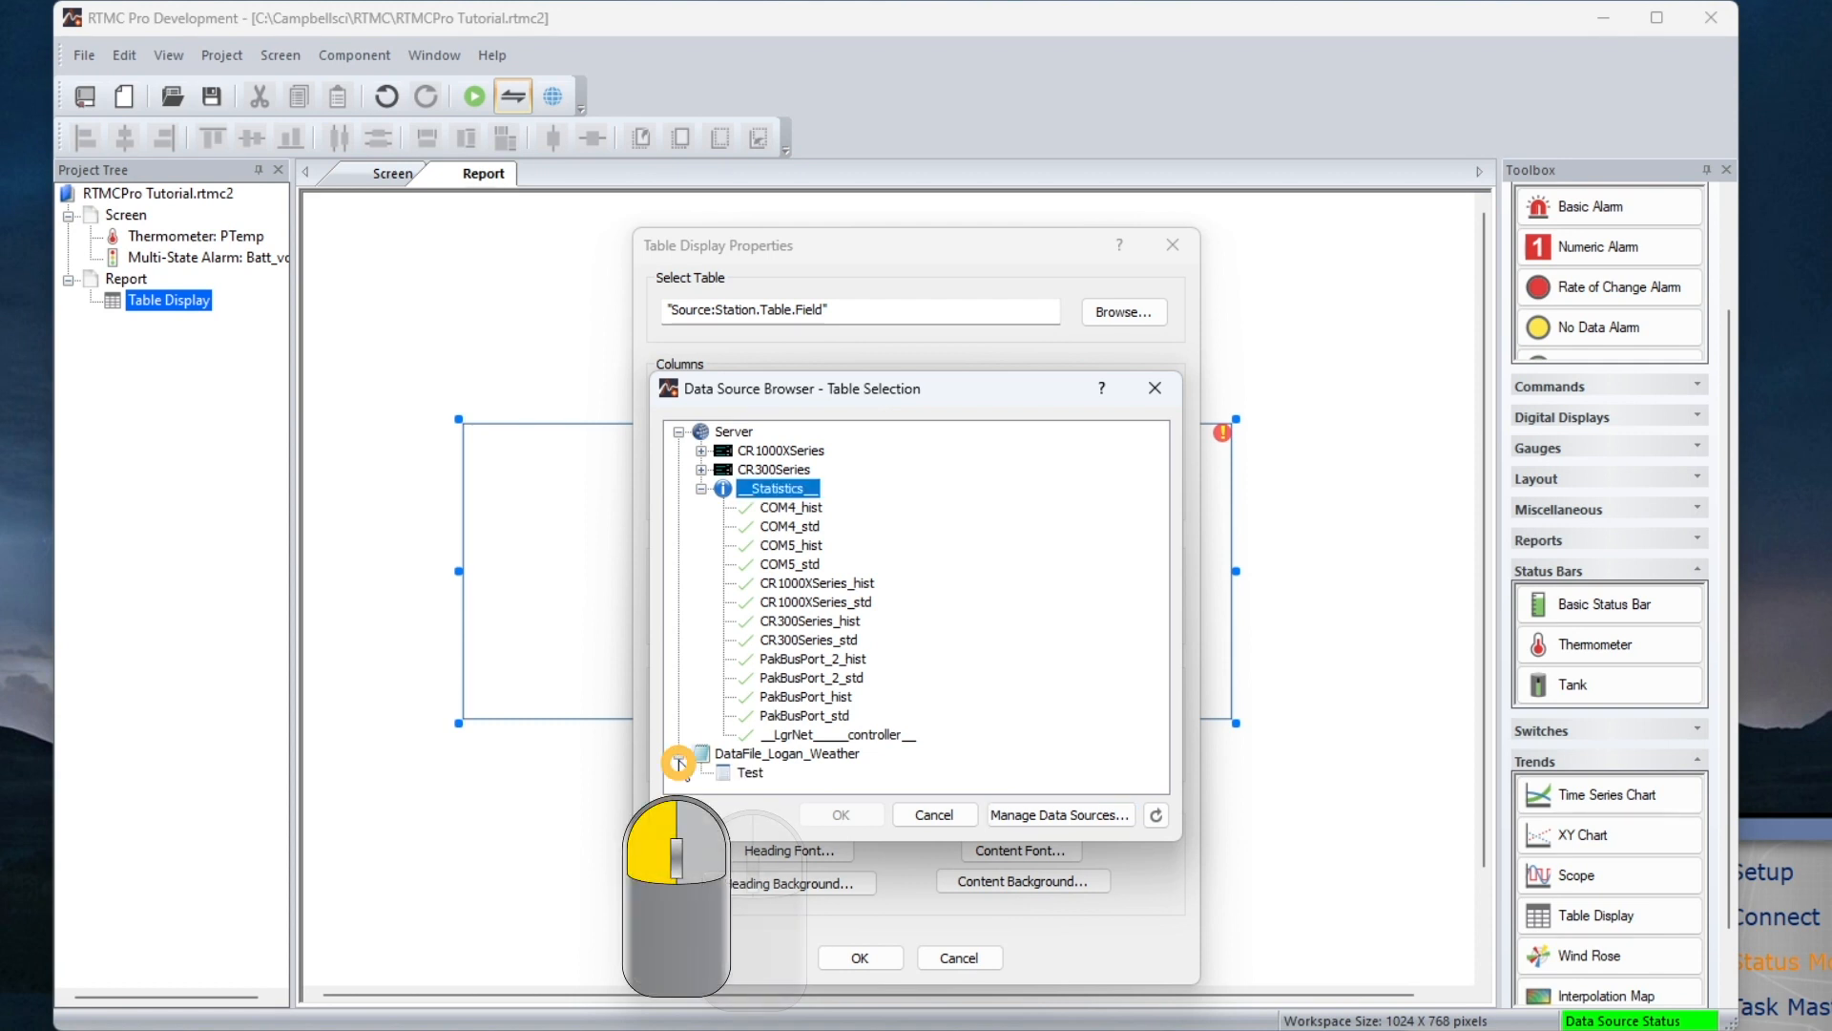
{"action": "double_click", "coordinate": [750, 773]}
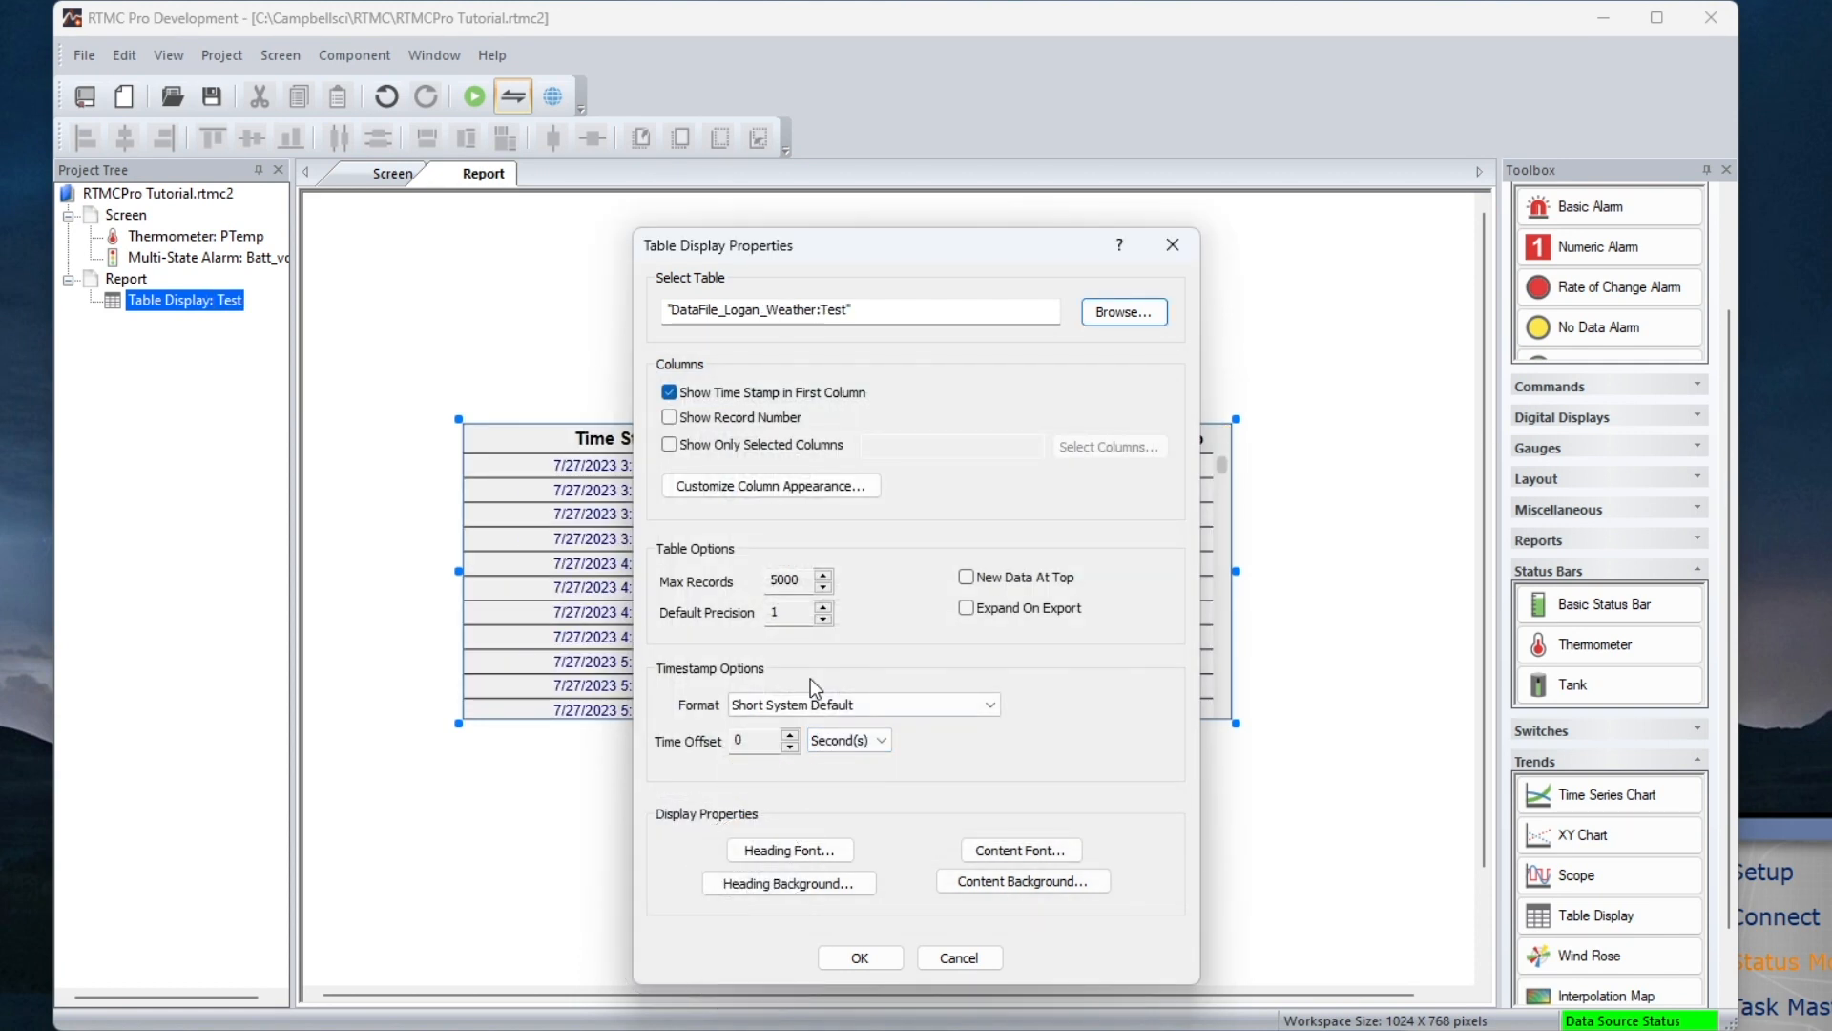
Restrict the table display to selected columns only and open the column selection
{"action": "left_click", "coordinate": [670, 444]}
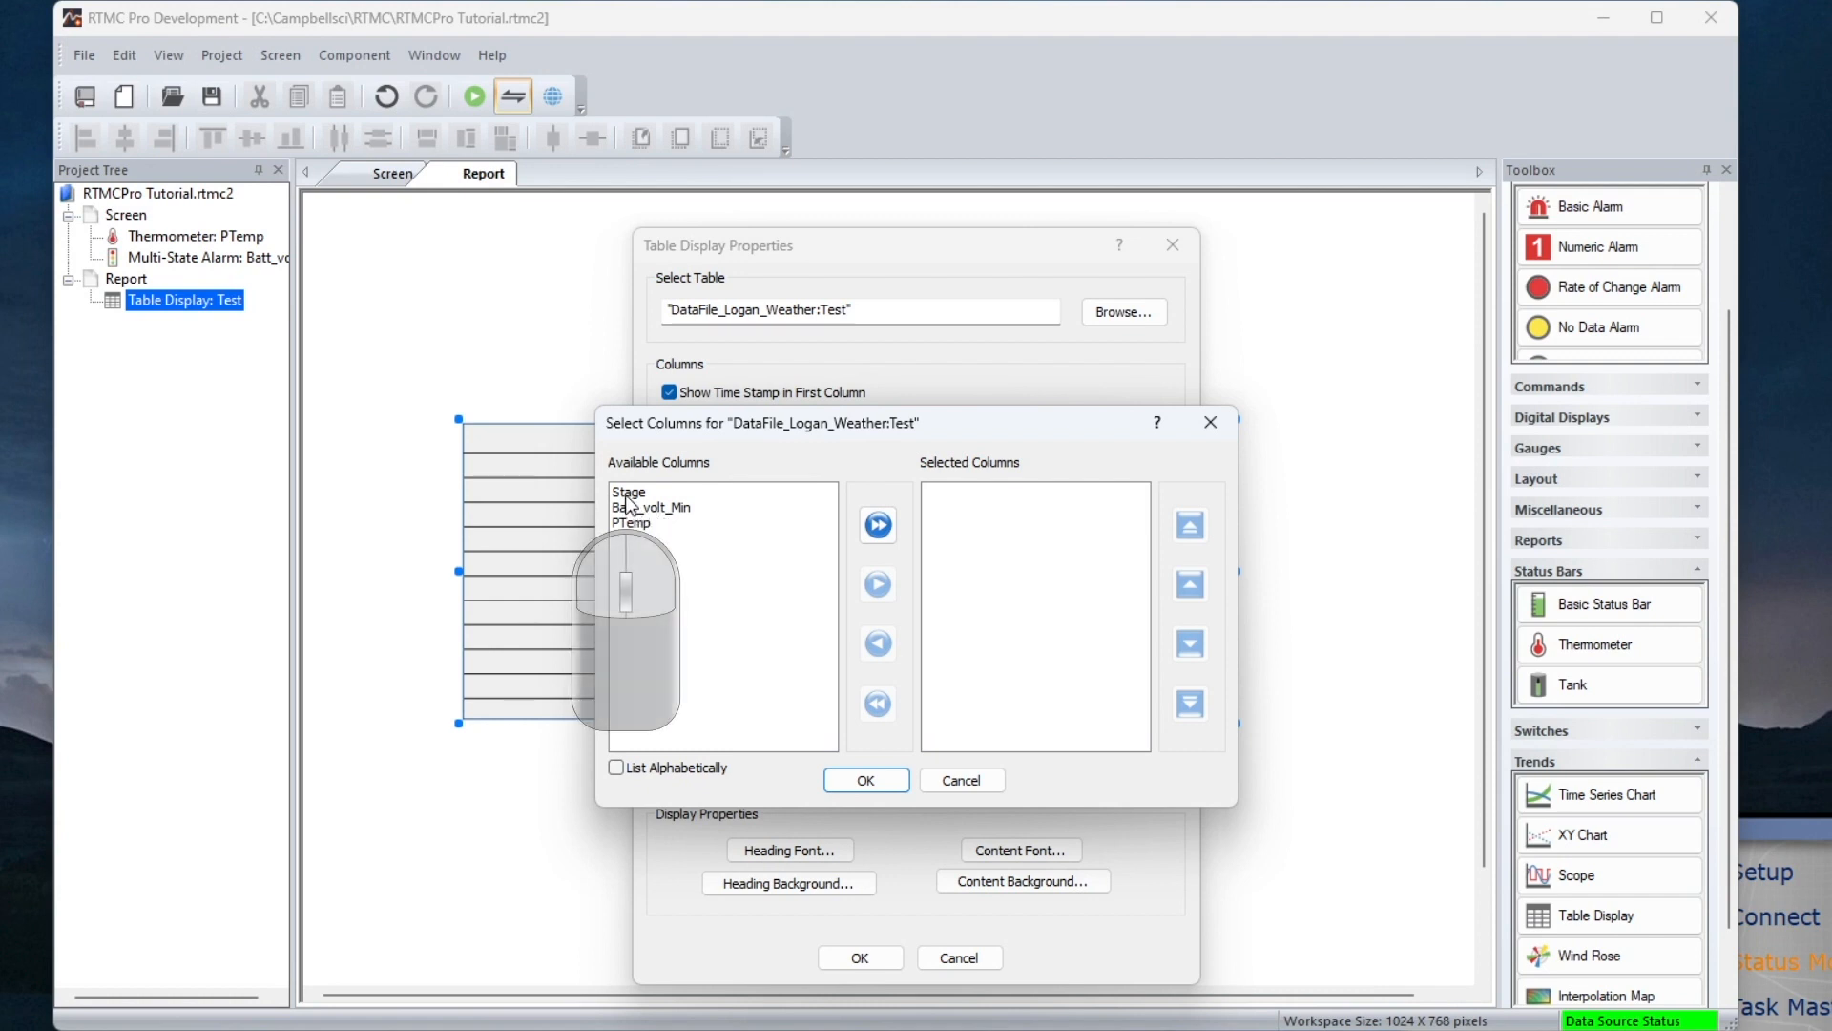
Try adding the Stage column to the selected columns and removing it again
{"action": "left_click", "coordinate": [628, 493]}
{"action": "left_click", "coordinate": [877, 585]}
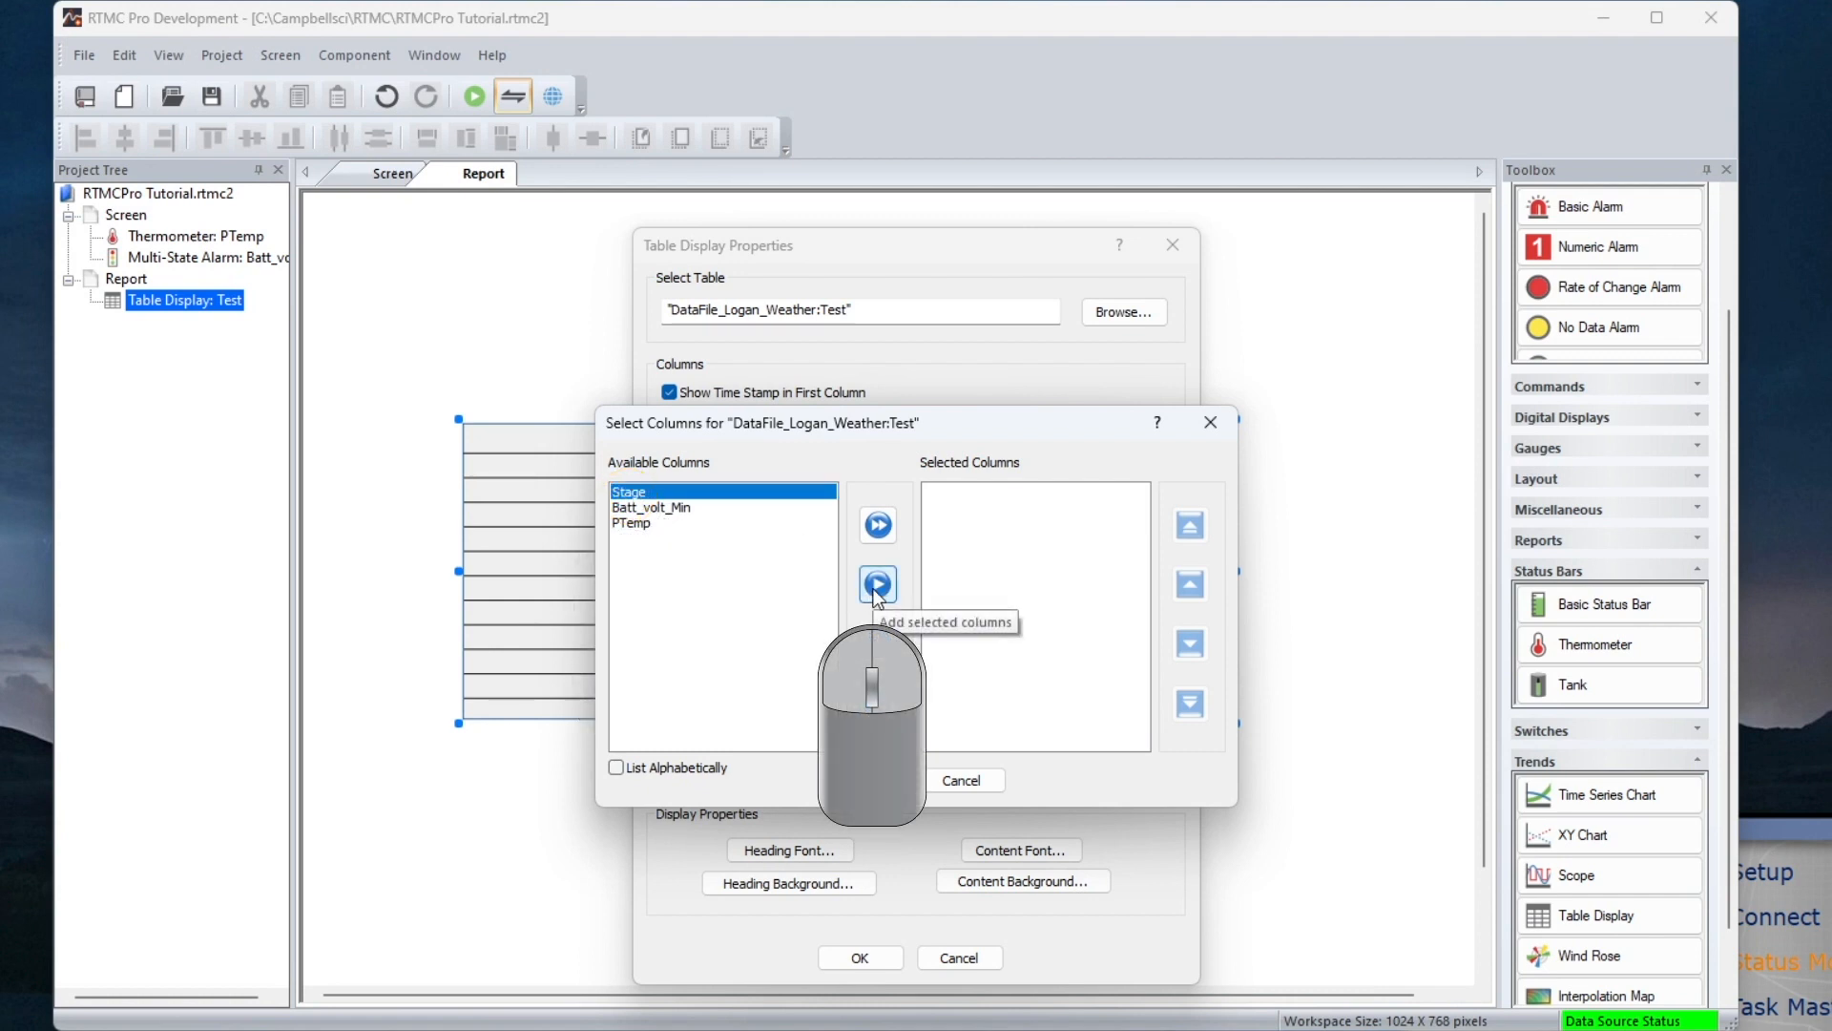
{"action": "left_click", "coordinate": [941, 494]}
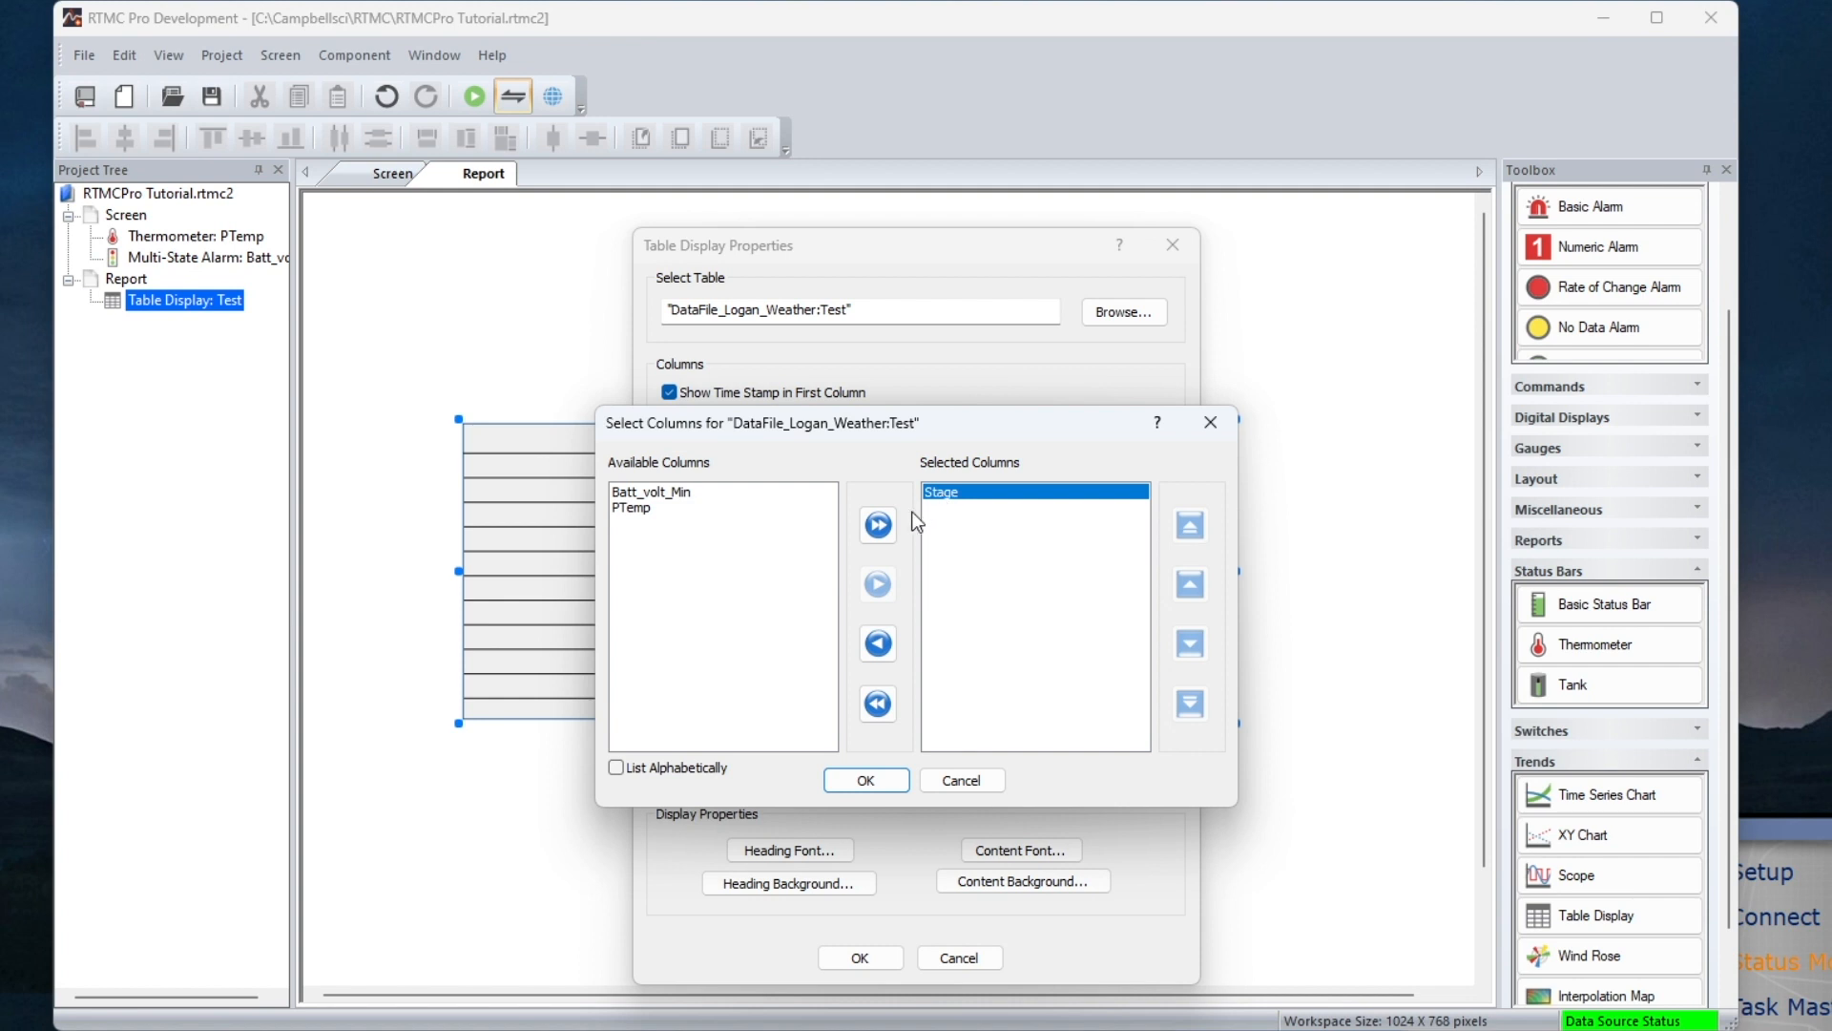
{"action": "left_click", "coordinate": [877, 643]}
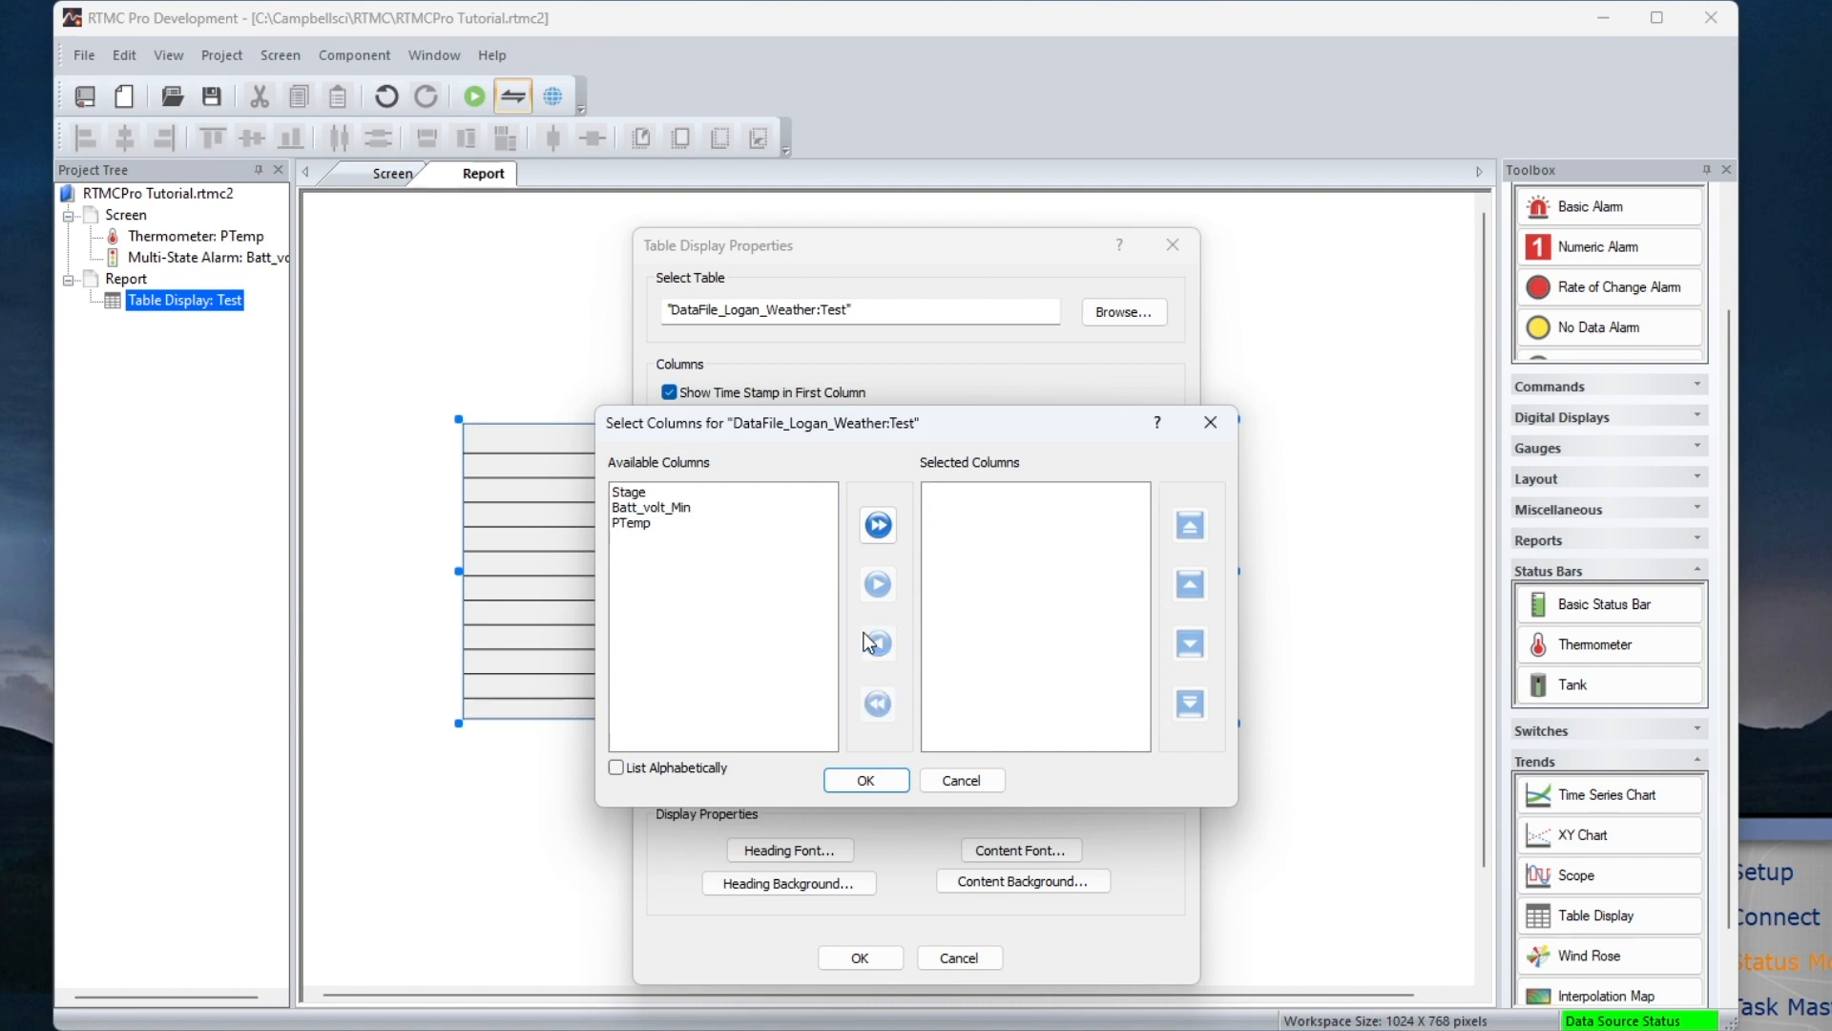
{"action": "double_click", "coordinate": [628, 495]}
{"action": "left_click", "coordinate": [942, 495]}
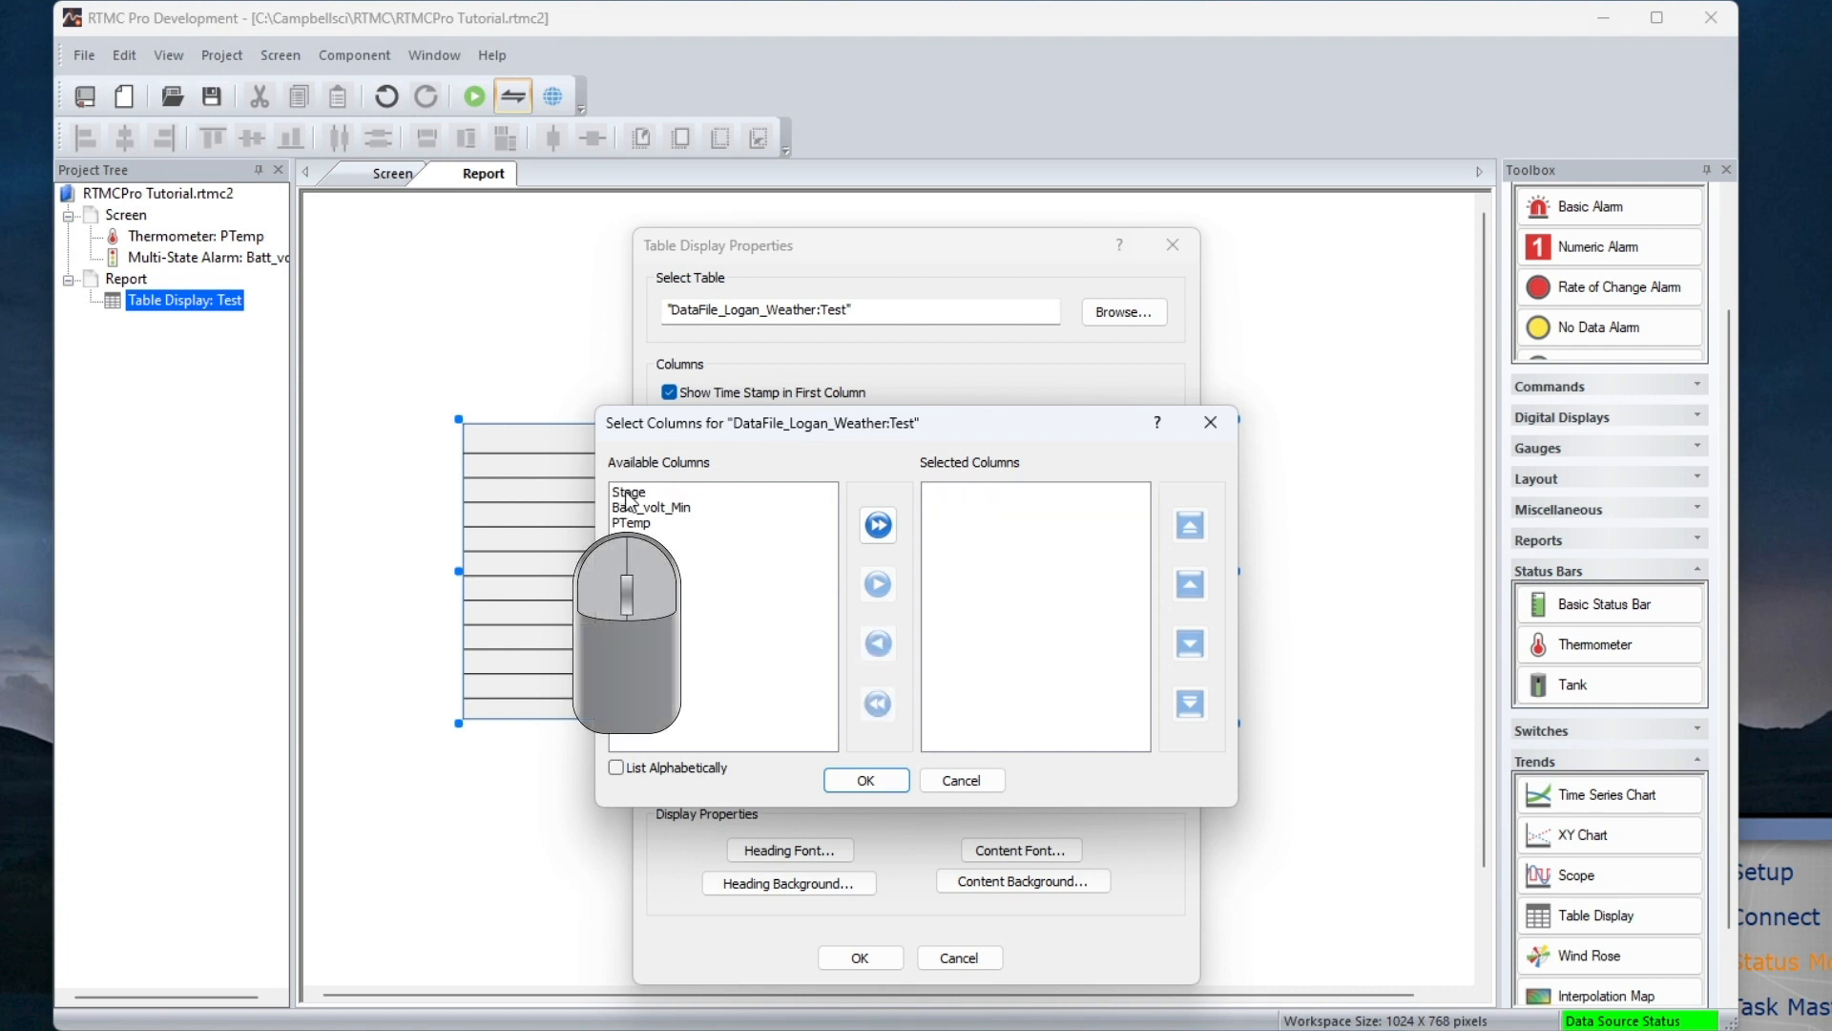
Try adding the Stage and PTemp columns together, and remove both again
{"action": "left_click", "coordinate": [630, 493]}
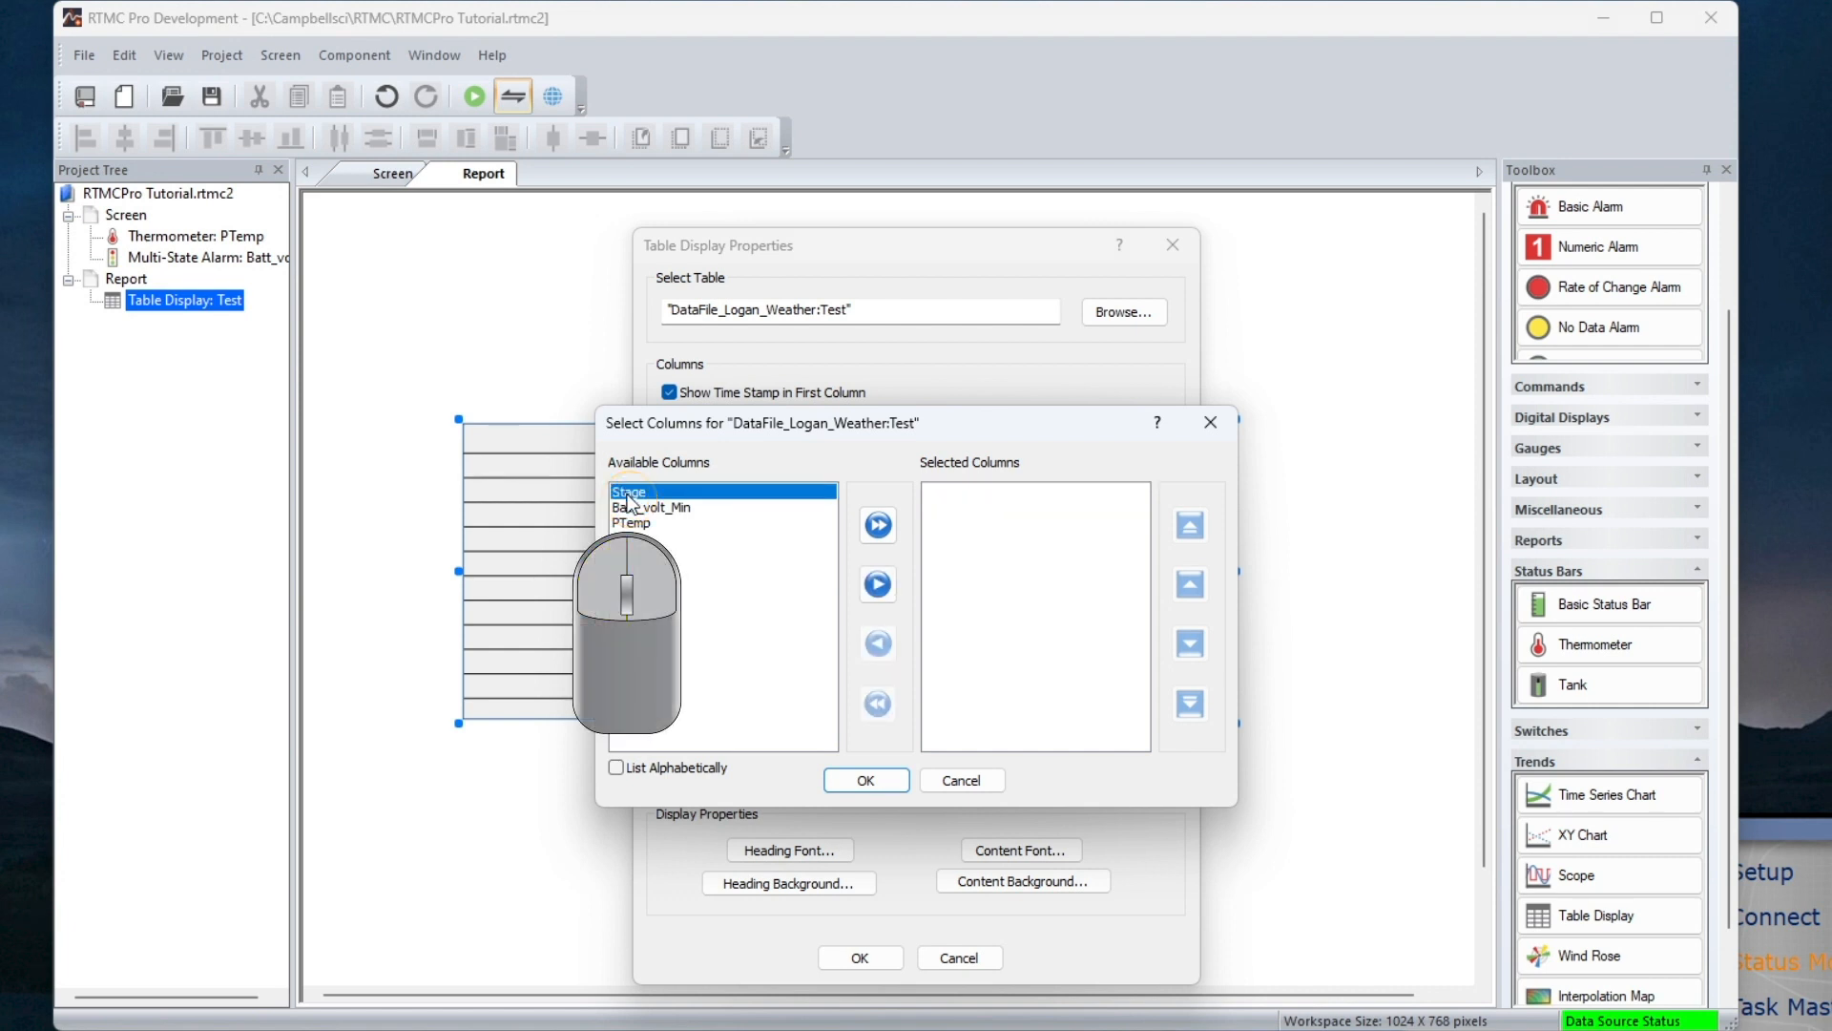
{"action": "left_click", "coordinate": [634, 523], "text": "ctrl"}
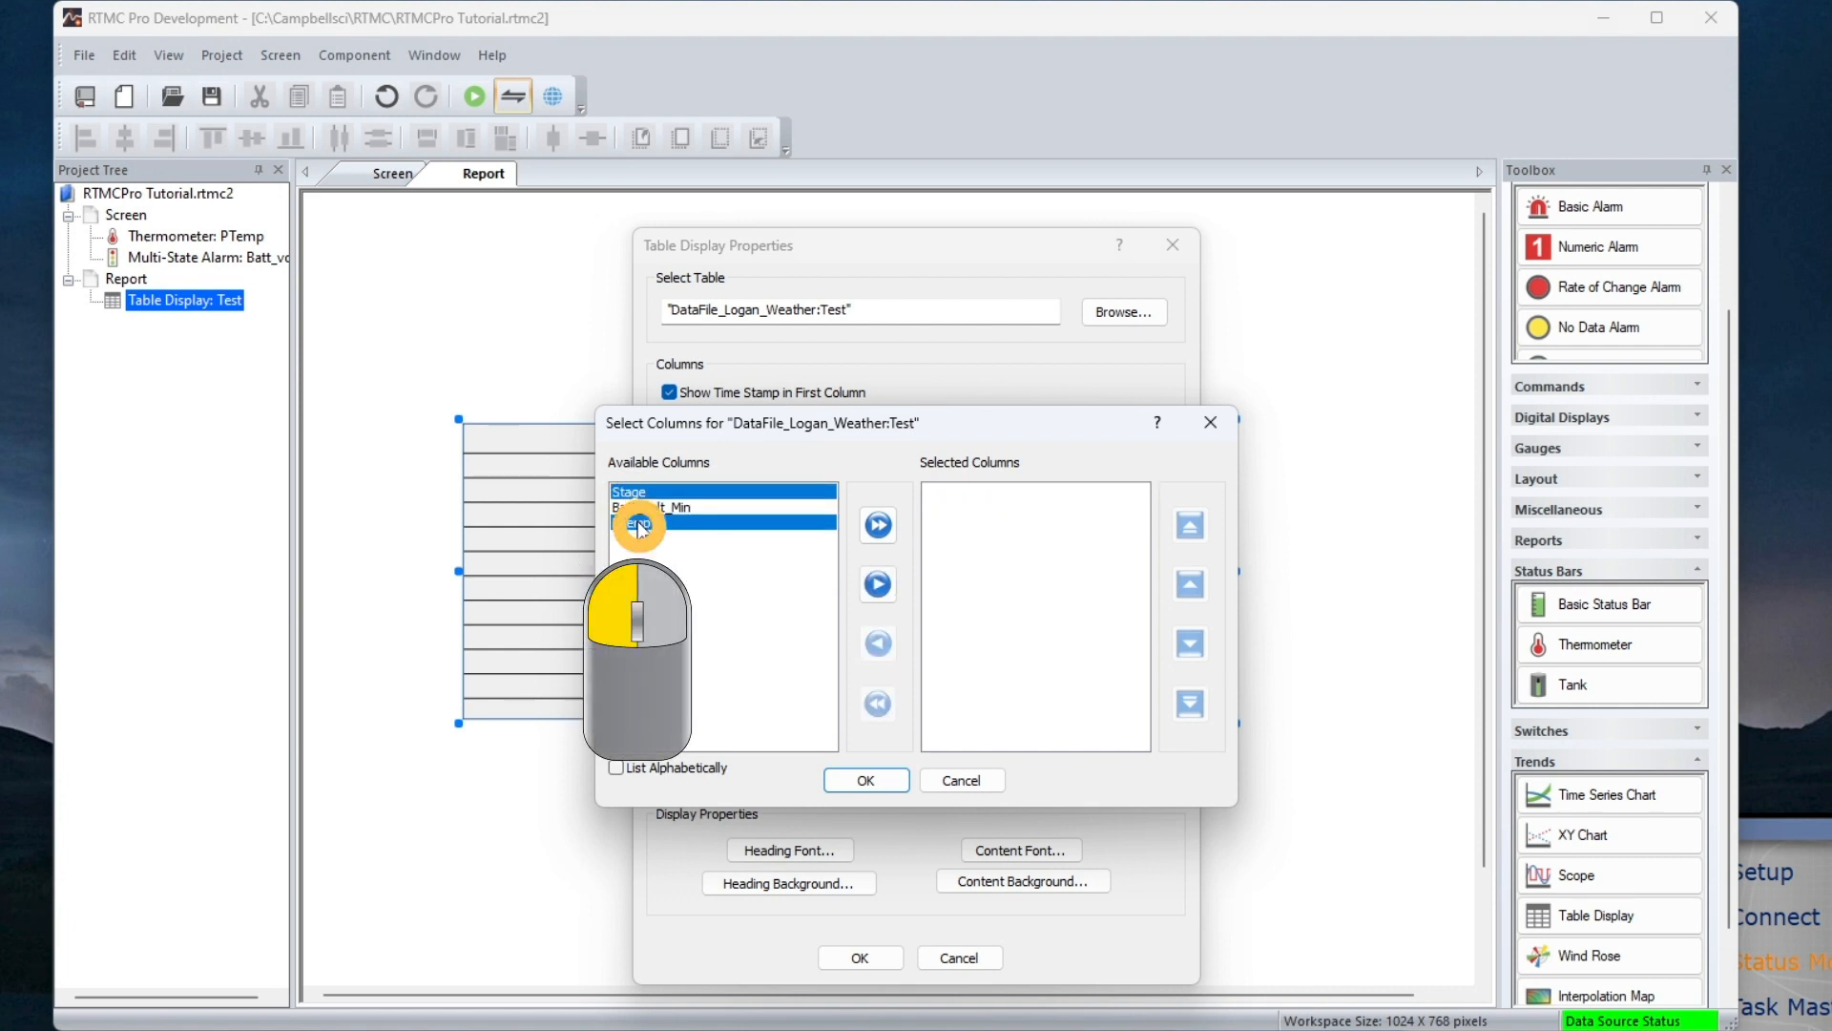
{"action": "left_click", "coordinate": [868, 588]}
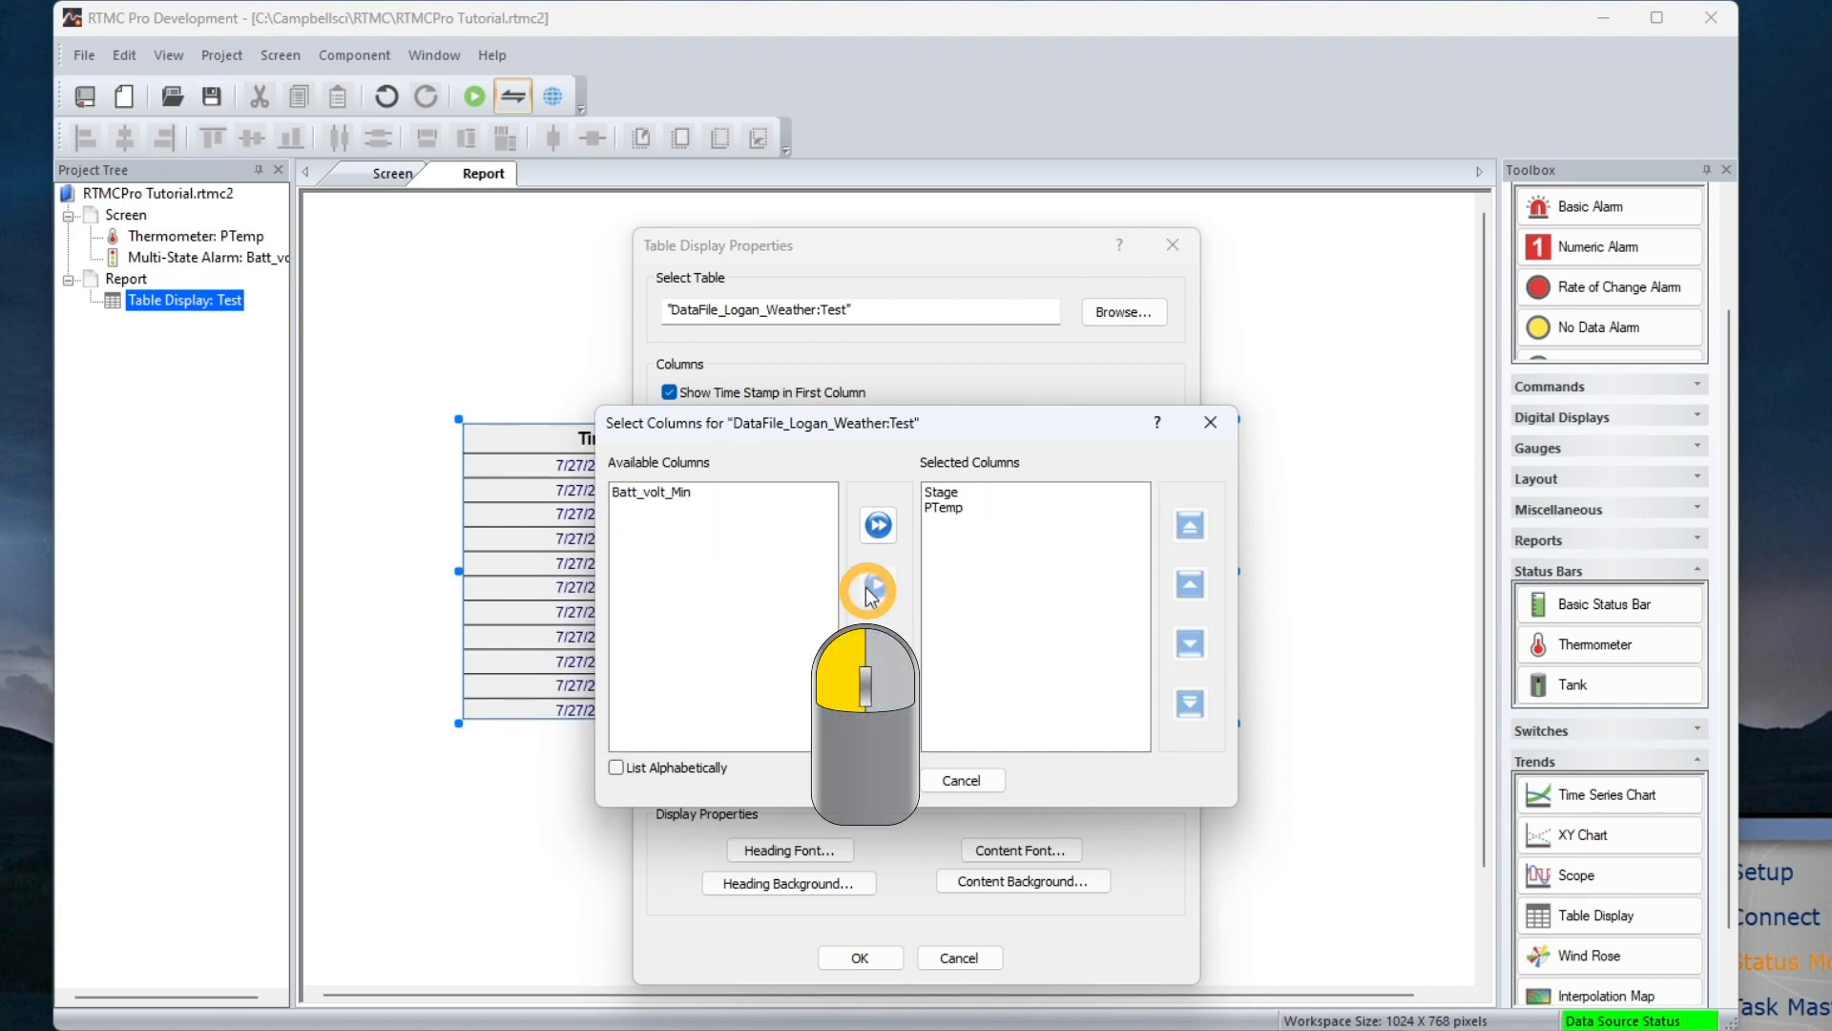
{"action": "left_click", "coordinate": [953, 496]}
{"action": "left_click", "coordinate": [943, 508], "text": "ctrl"}
{"action": "left_click", "coordinate": [878, 642]}
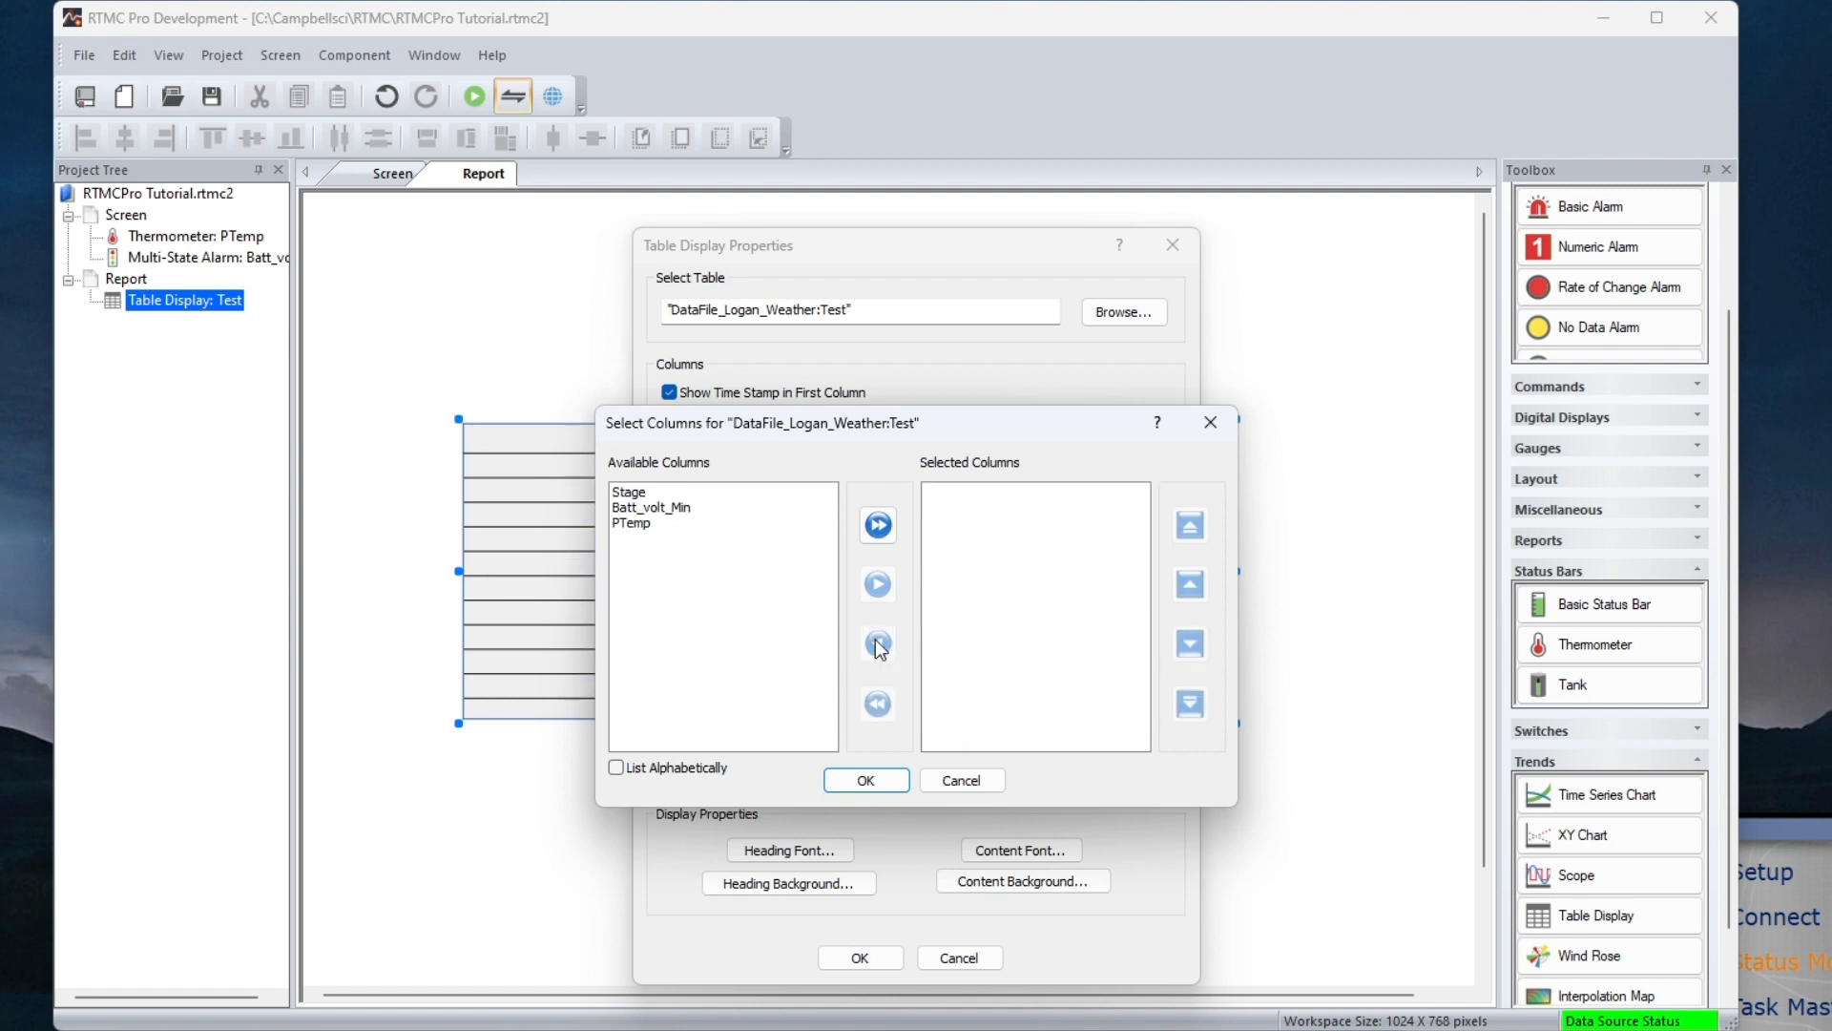
Add Stage, Batt_volt_Min and PTemp together to the selected columns and accept the table display properties
{"action": "left_click_drag", "start_coordinate": [635, 491], "coordinate": [637, 532]}
{"action": "left_click", "coordinate": [878, 585]}
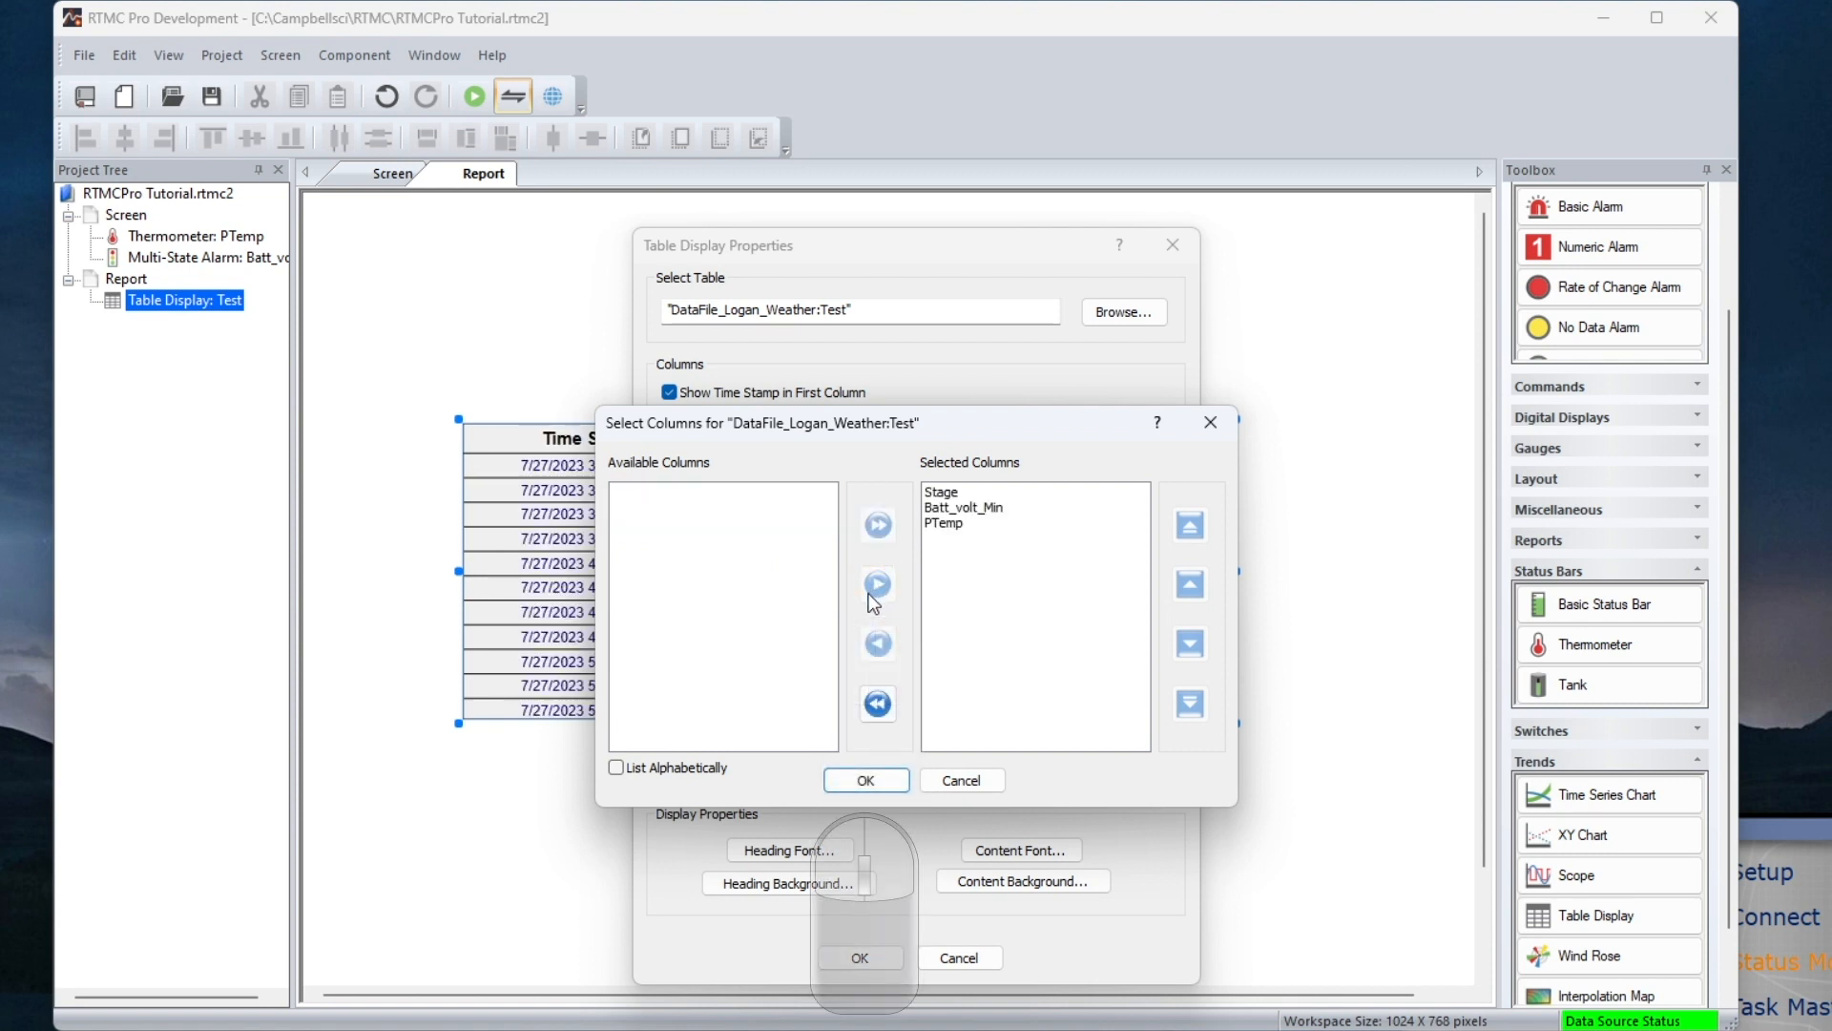
{"action": "left_click", "coordinate": [869, 781]}
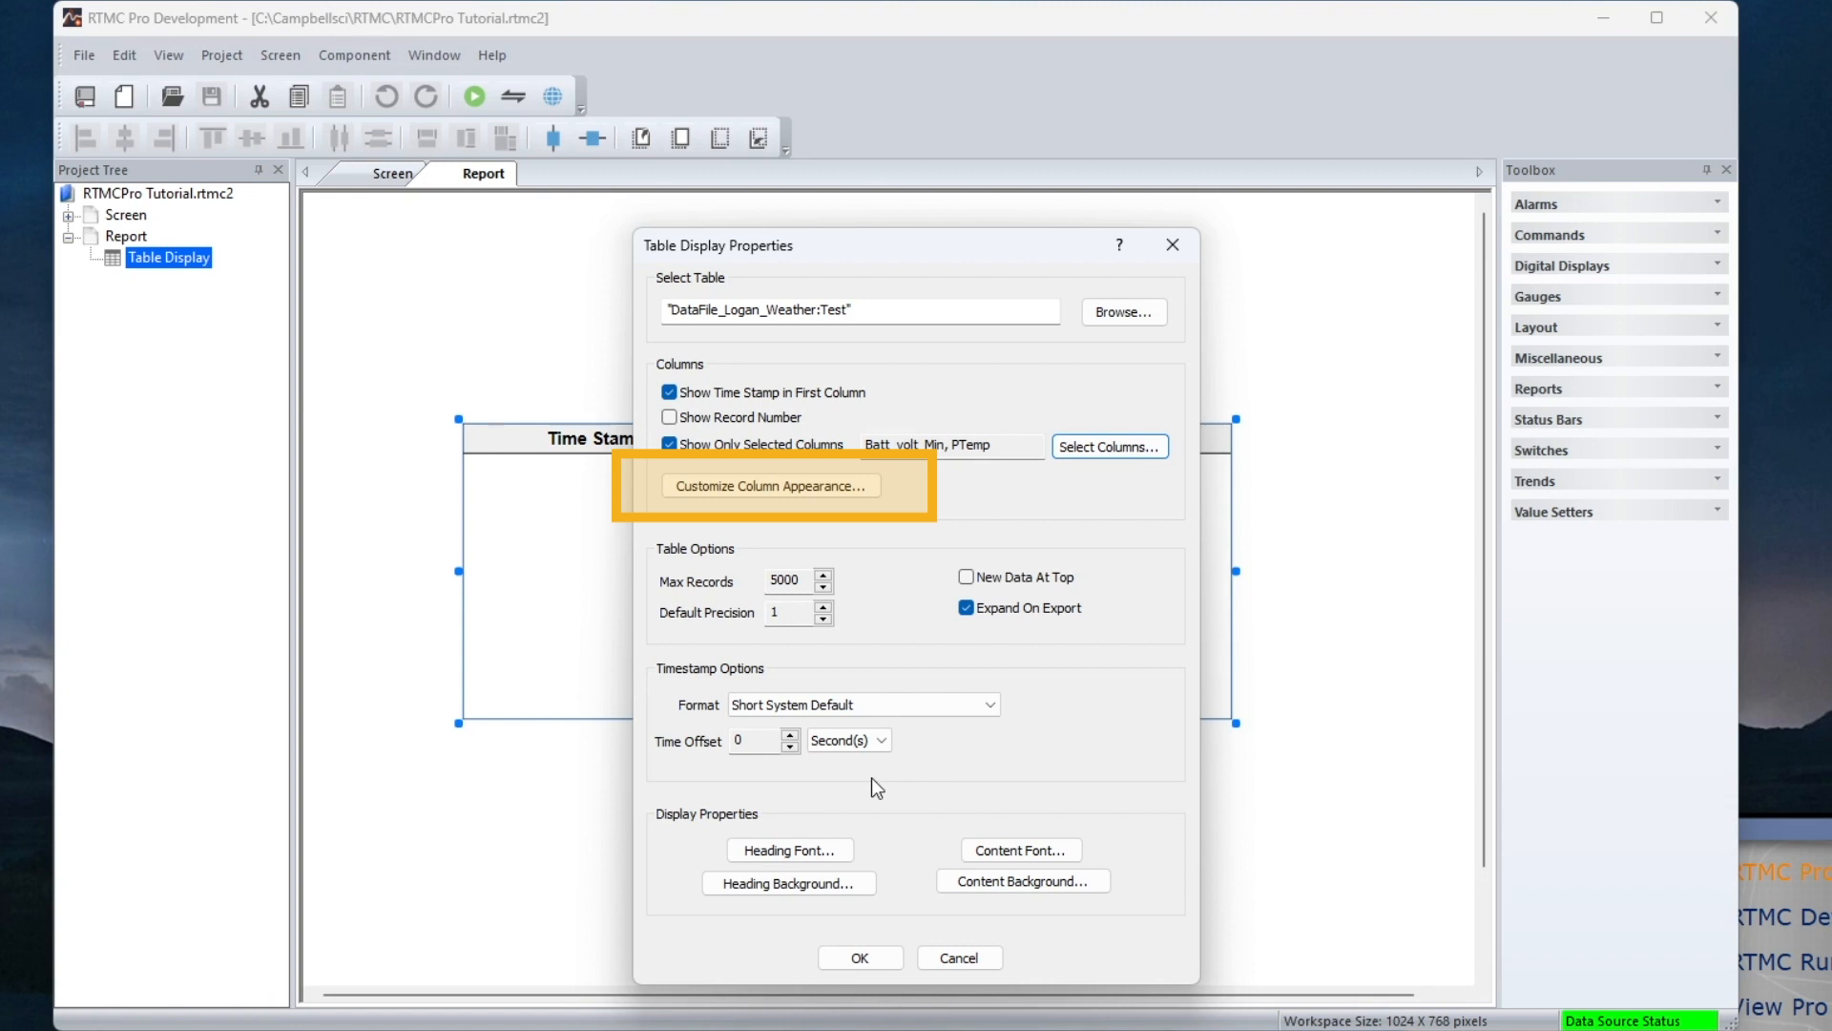
{"action": "left_click", "coordinate": [861, 958]}
Add a Report Range component with its default settings and position it directly above the table, aligned with the table's left edge
{"action": "left_click", "coordinate": [1537, 389]}
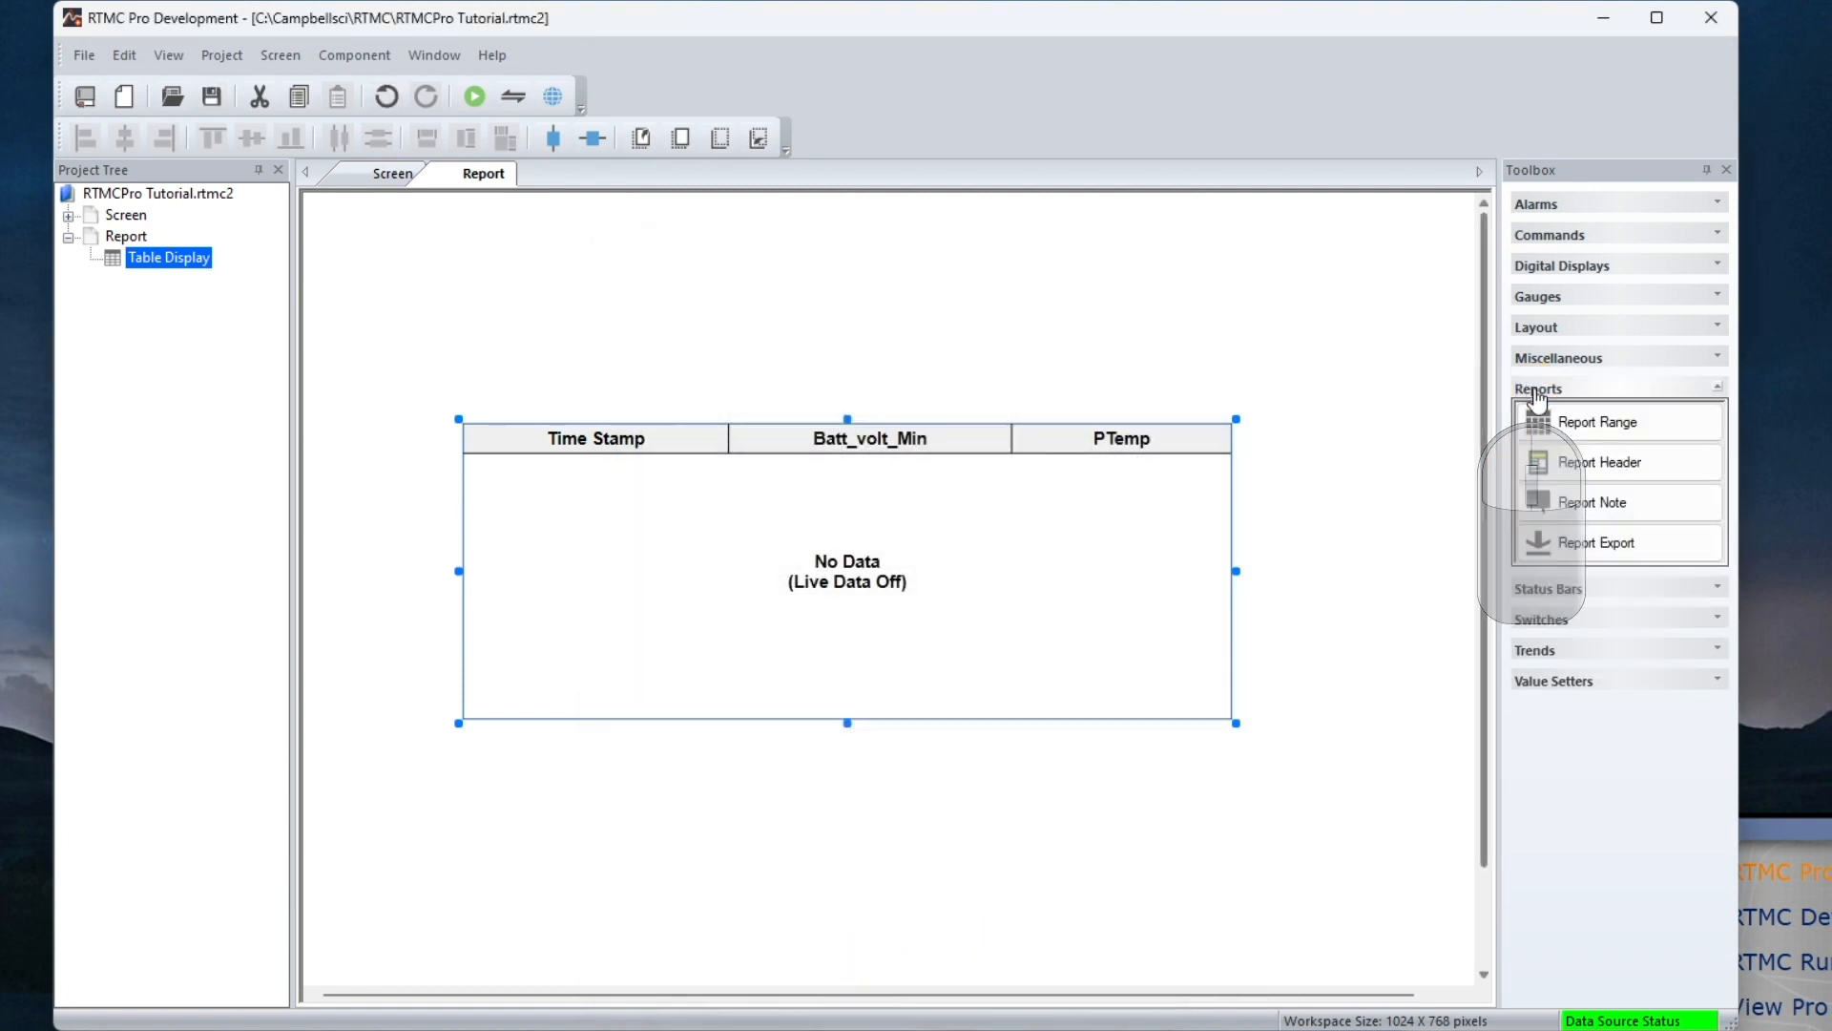
{"action": "left_click", "coordinate": [1580, 420]}
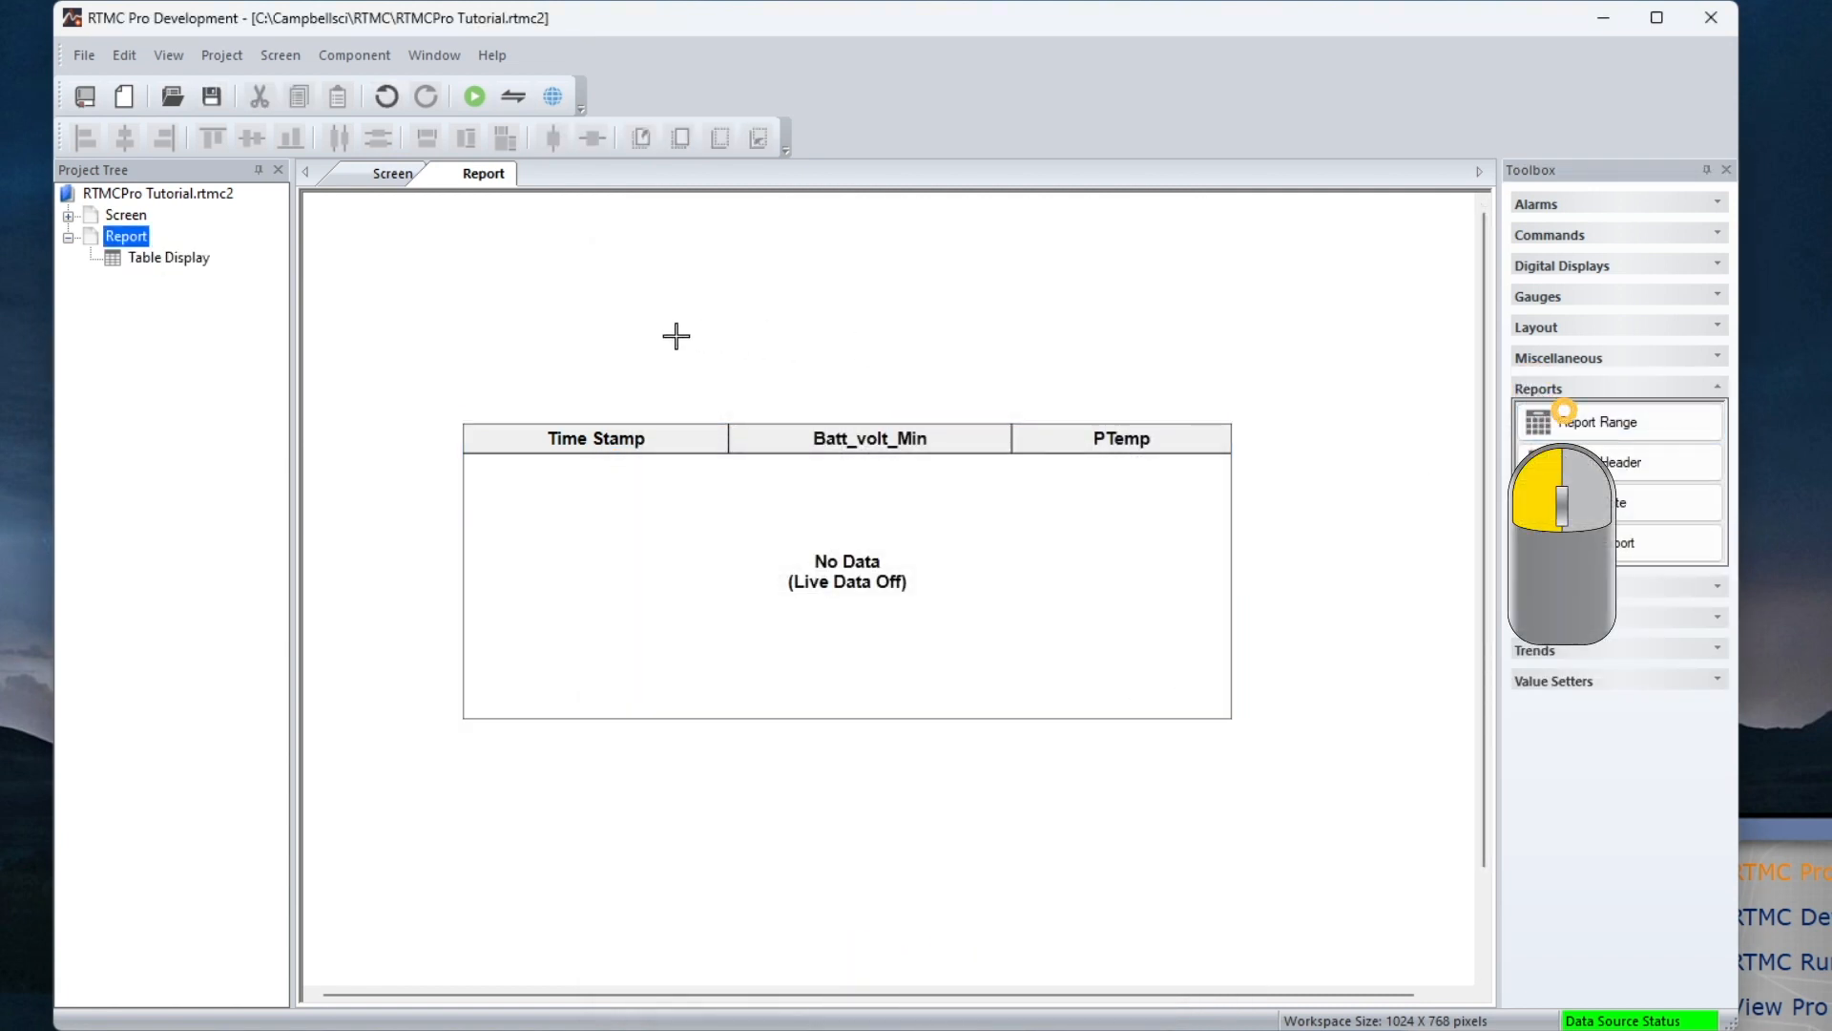
{"action": "left_click", "coordinate": [524, 370]}
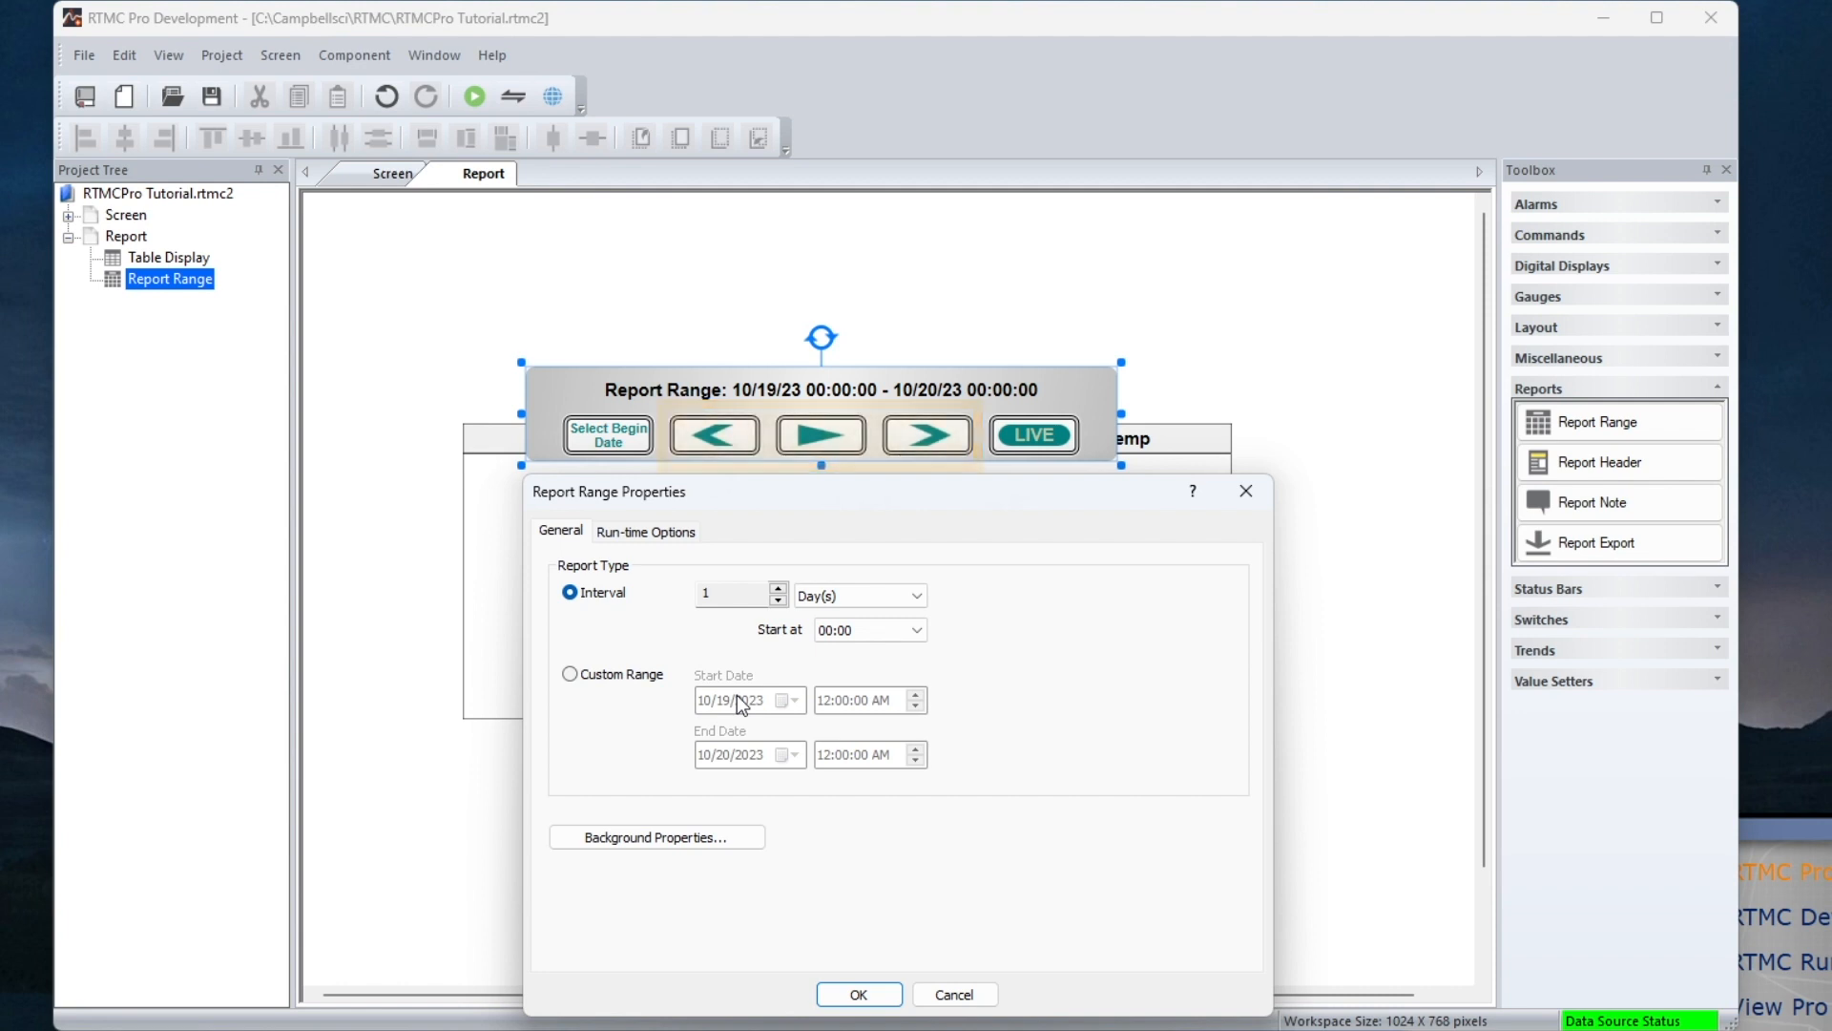
{"action": "left_click", "coordinate": [657, 533]}
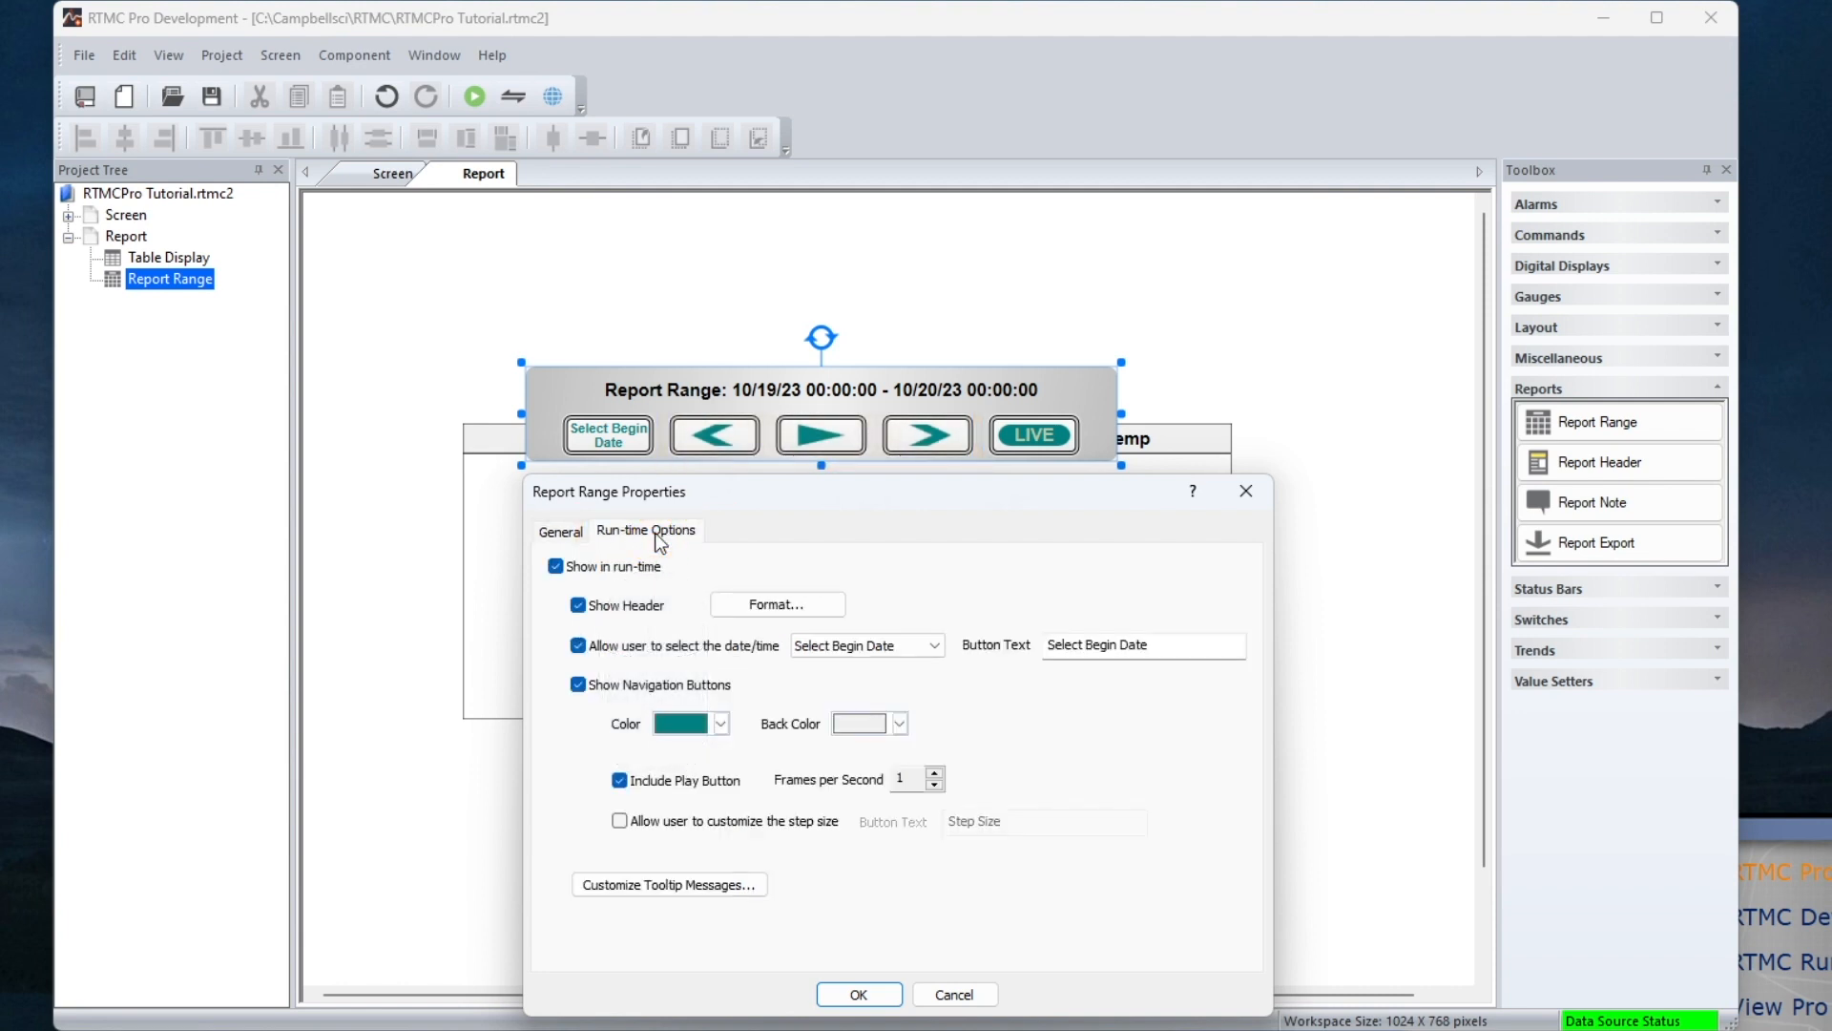
{"action": "left_click", "coordinate": [859, 995]}
{"action": "left_click_drag", "start_coordinate": [852, 399], "coordinate": [790, 358]}
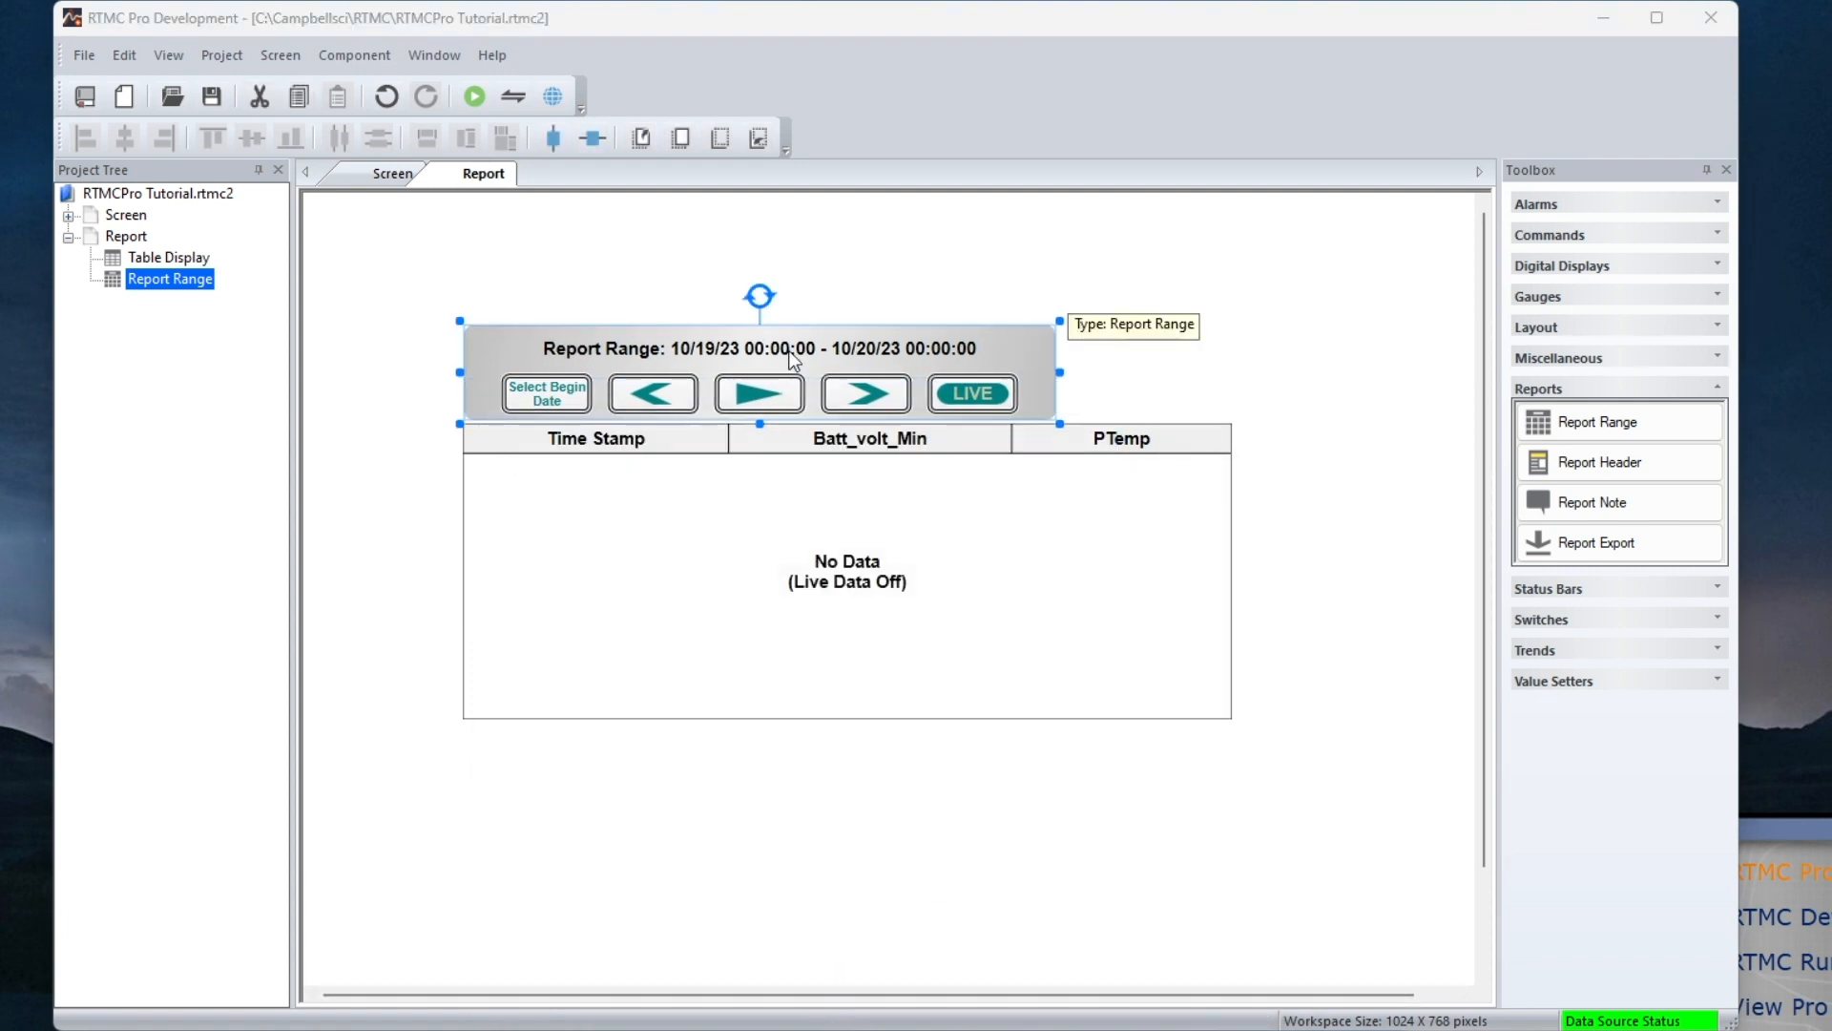
Try adding a Report Header with default settings directly above the report range, and delete it again
{"action": "left_click", "coordinate": [1539, 462]}
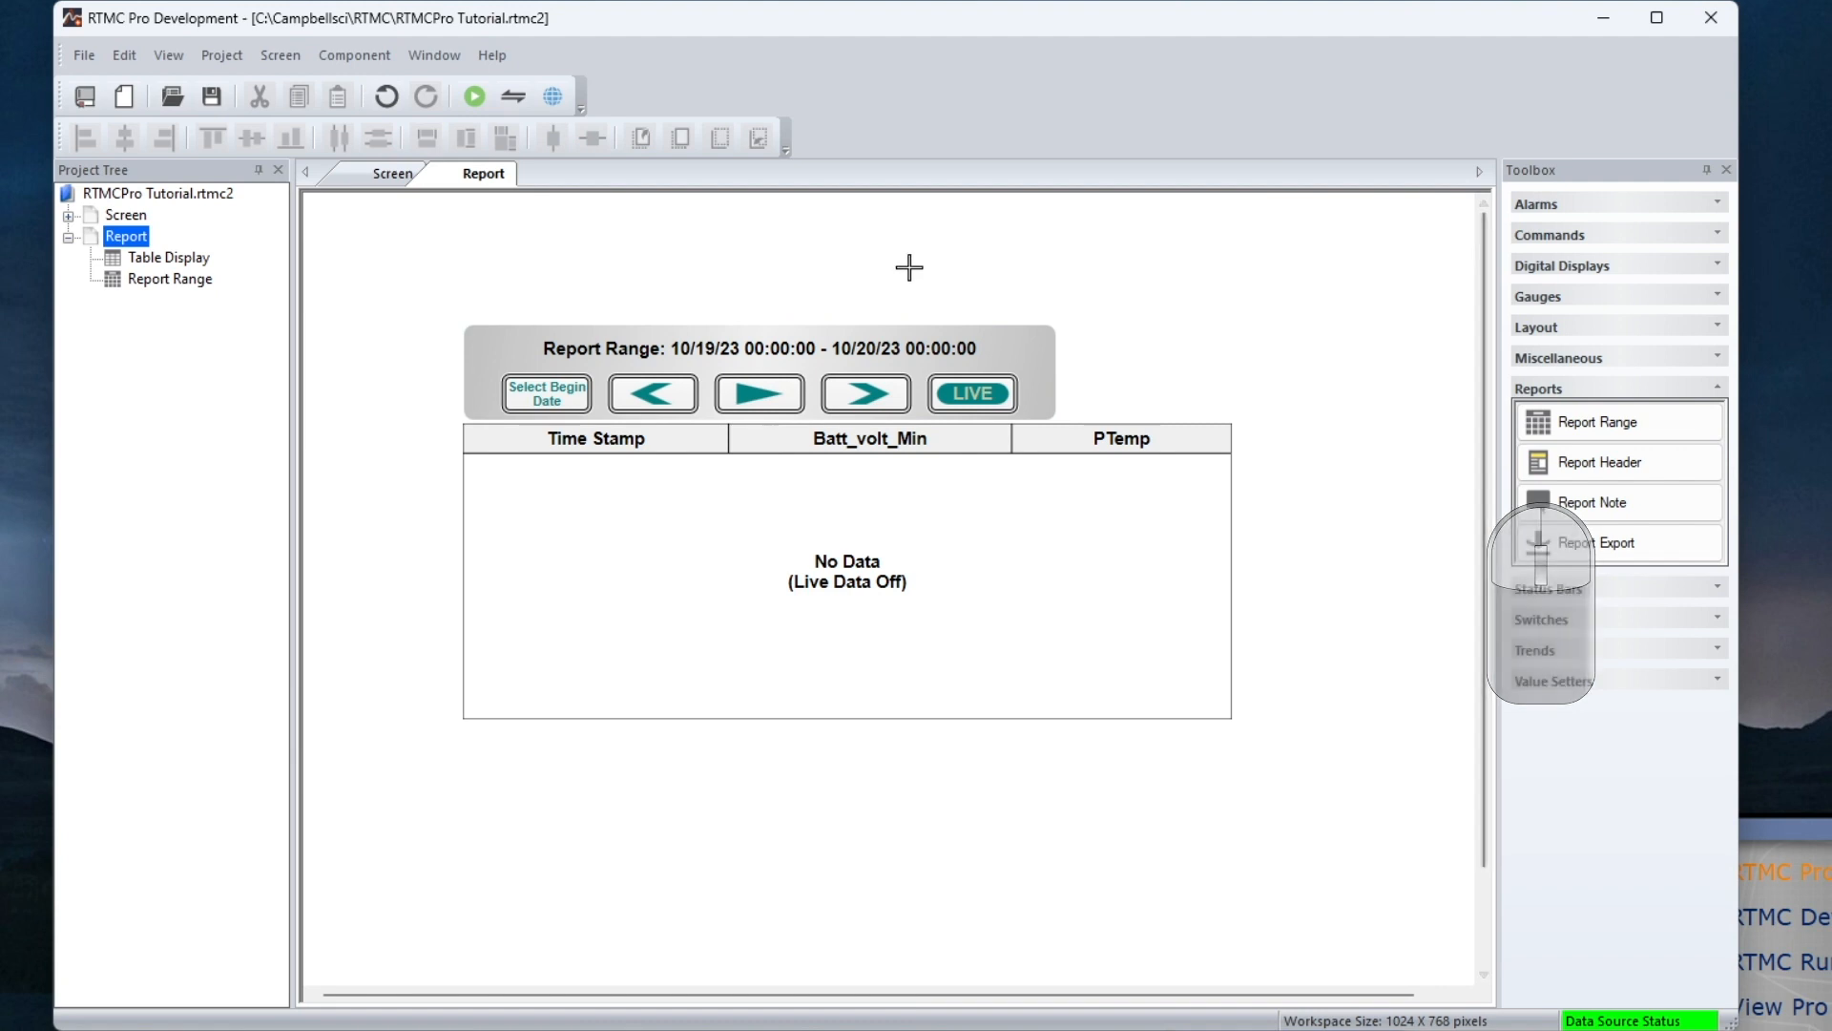
{"action": "left_click", "coordinate": [1062, 297]}
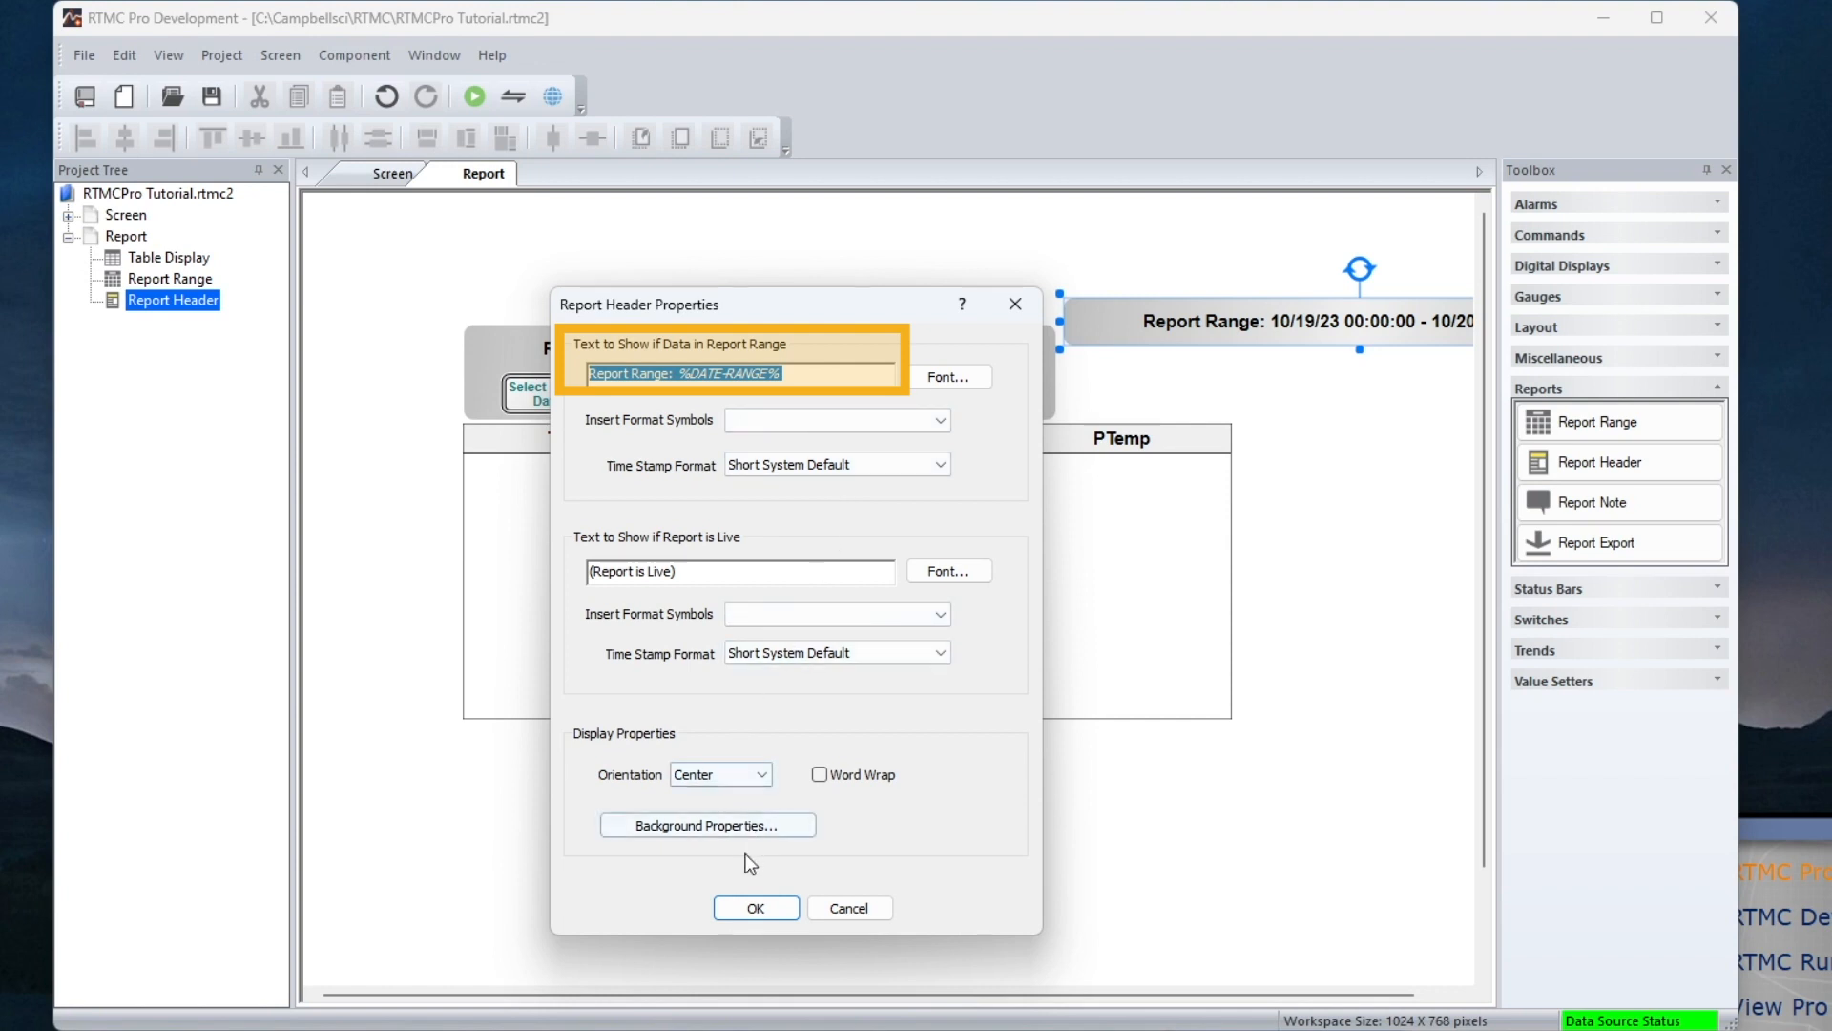
{"action": "left_click", "coordinate": [747, 910]}
{"action": "left_click_drag", "start_coordinate": [1298, 325], "coordinate": [702, 305]}
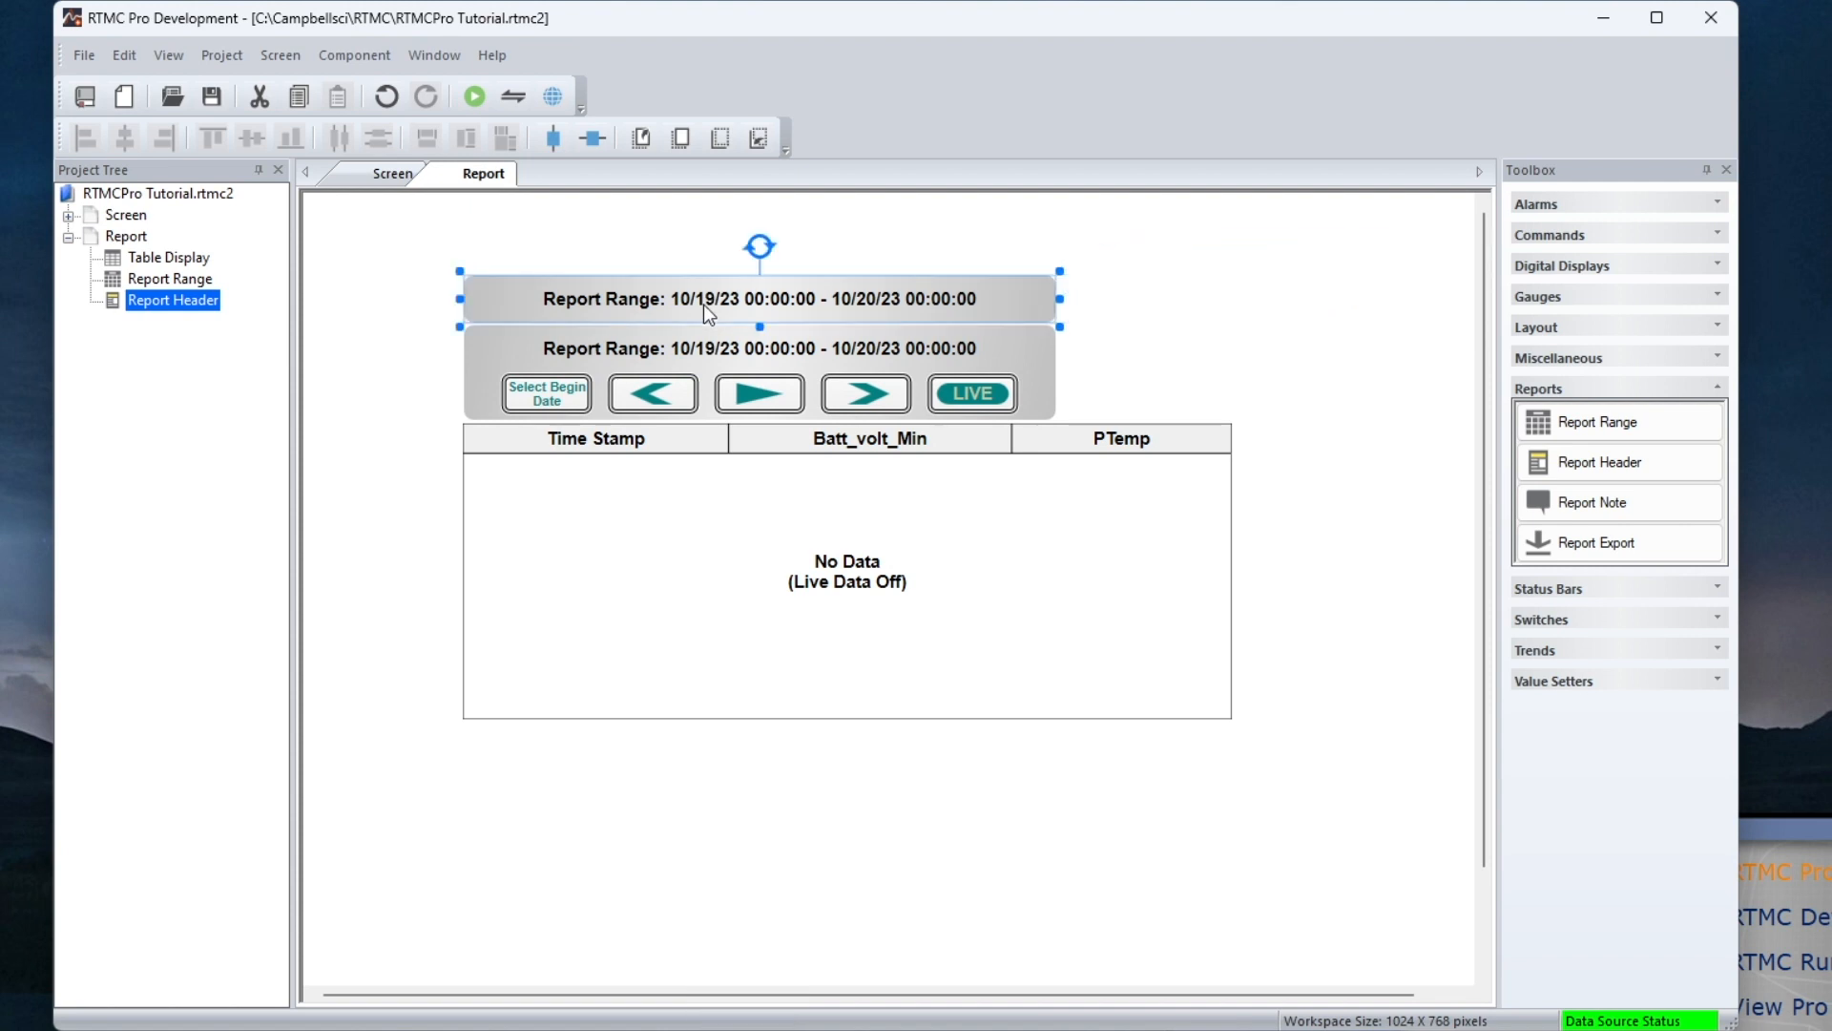
{"action": "key", "text": "Delete"}
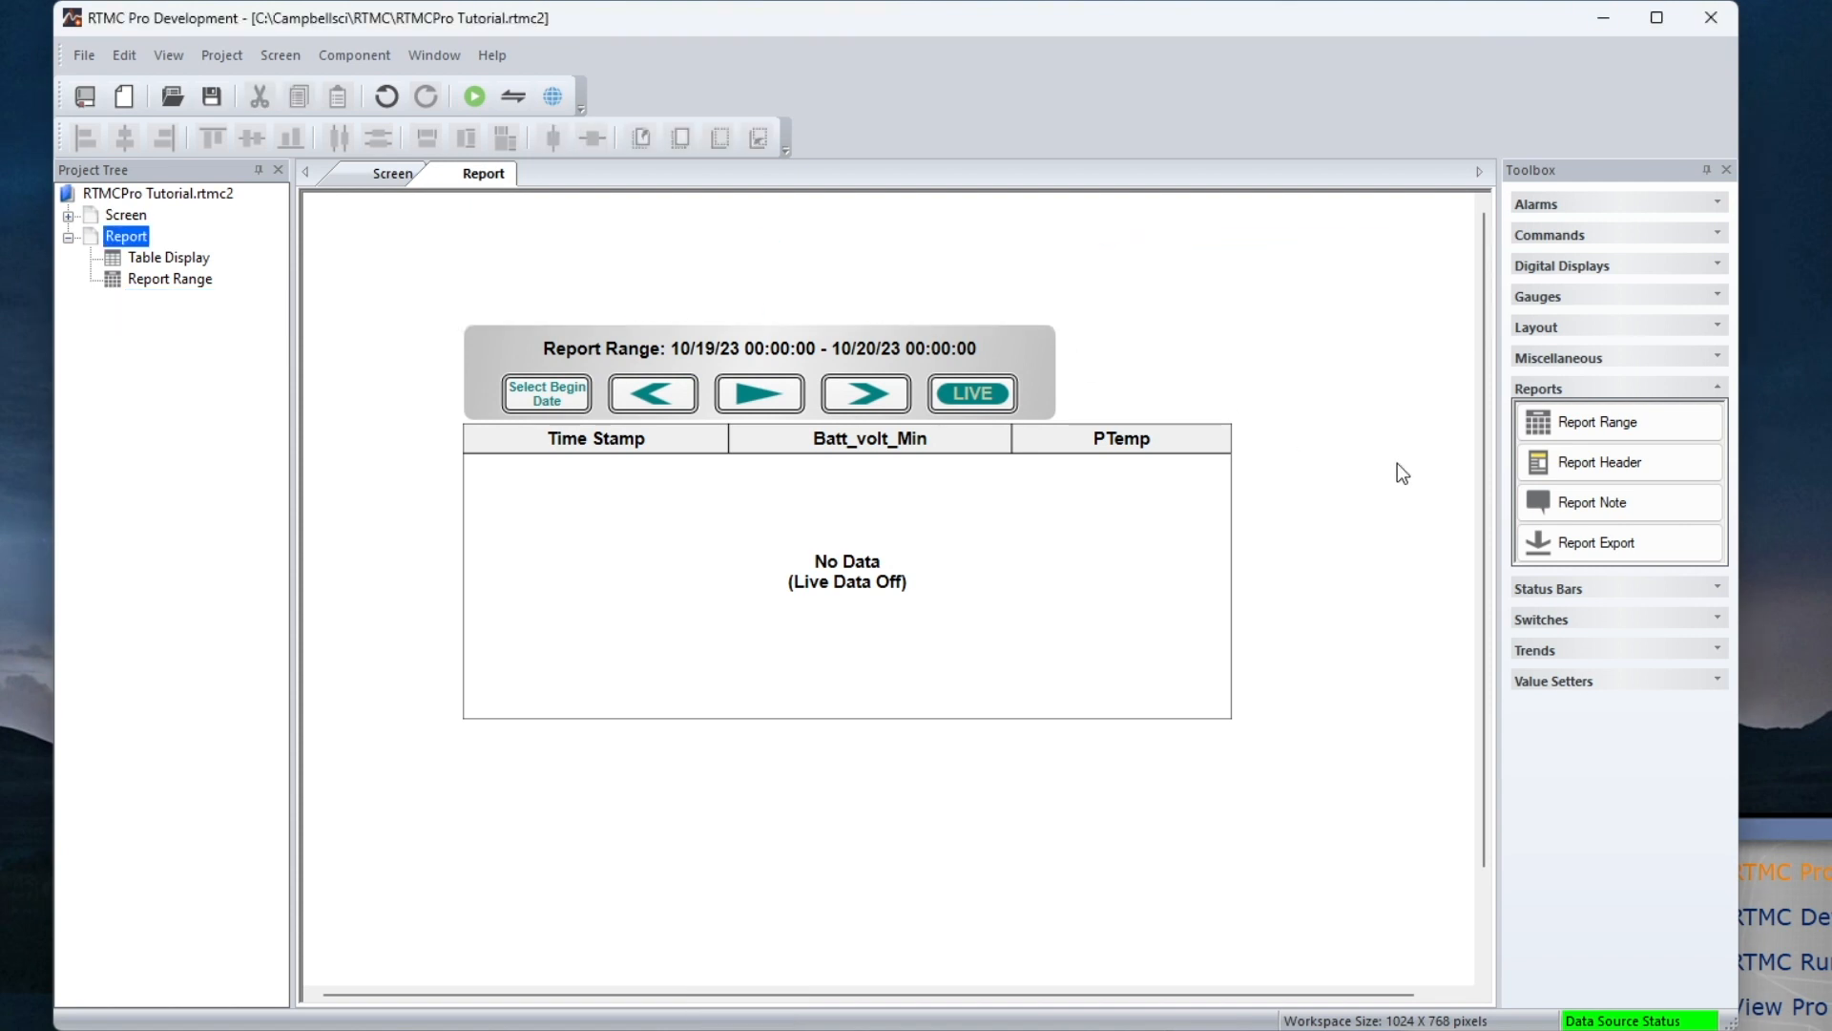
Add a Report Export component above the table's upper-right corner, with HTML and PDF batch files and the Email batch event enabled
{"action": "left_click", "coordinate": [1540, 542]}
{"action": "left_click", "coordinate": [1197, 313]}
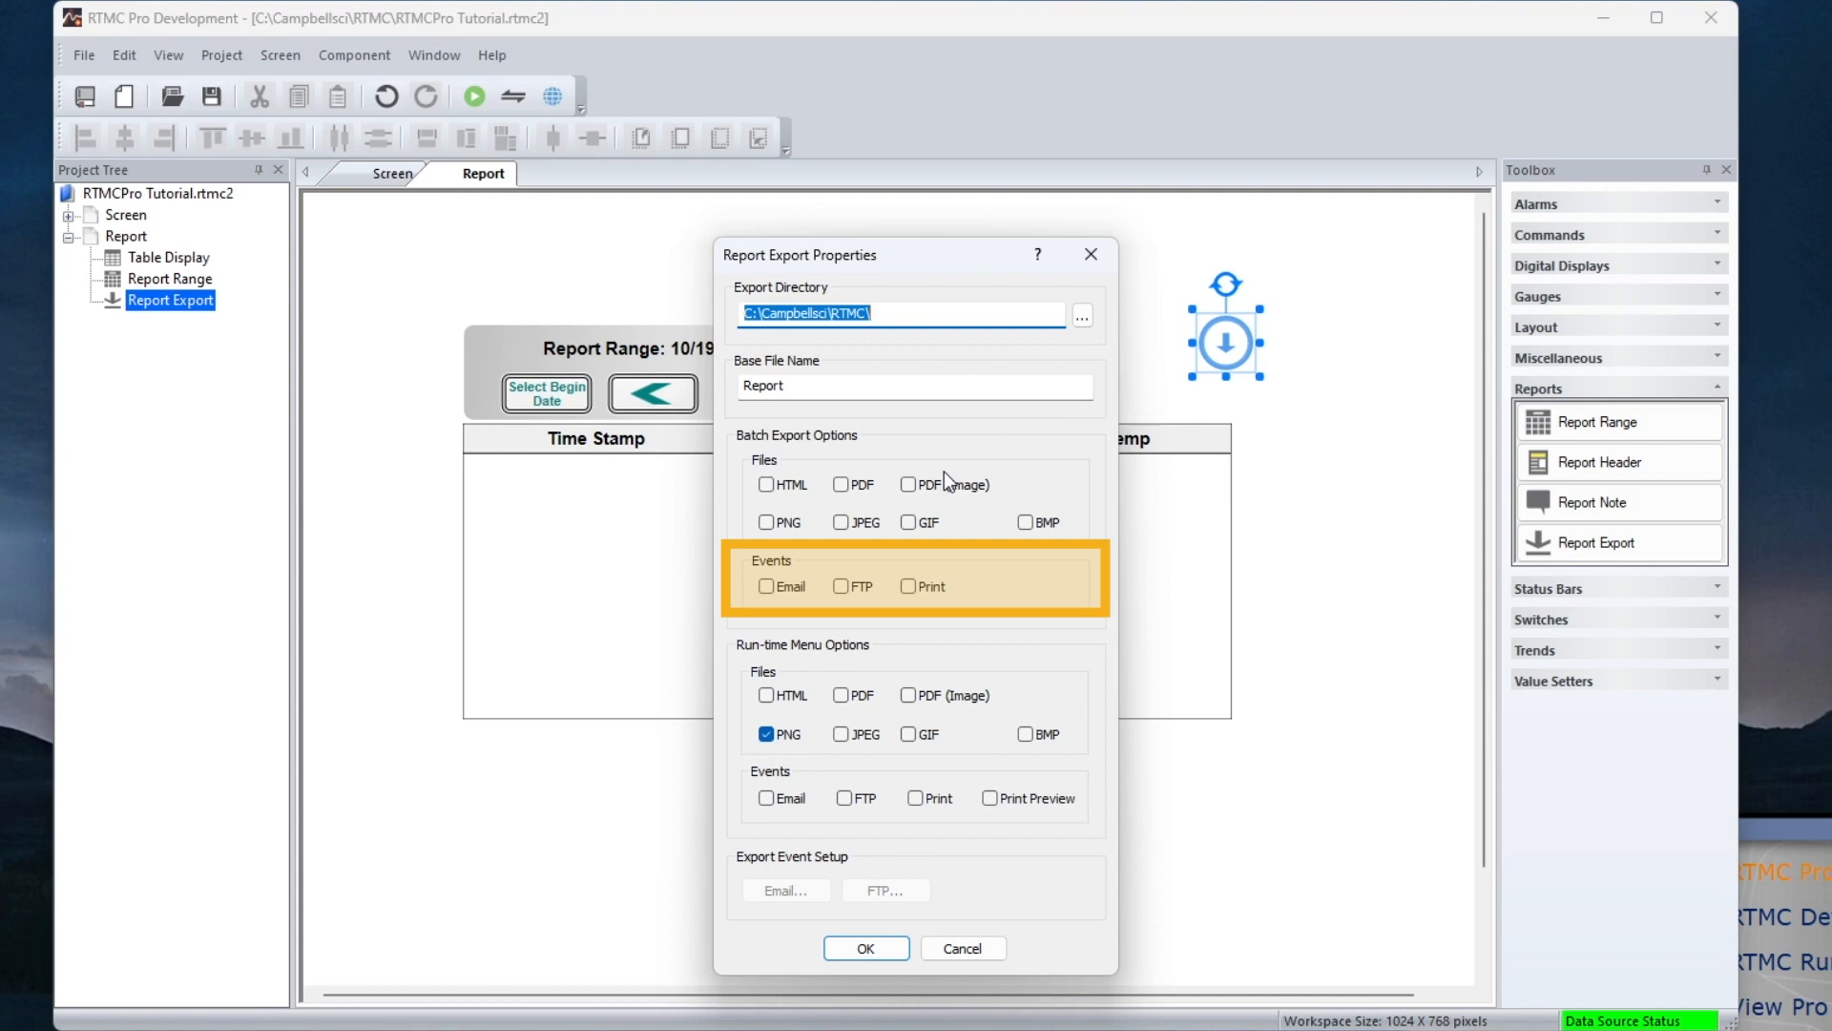
{"action": "left_click", "coordinate": [766, 484]}
{"action": "left_click", "coordinate": [840, 485]}
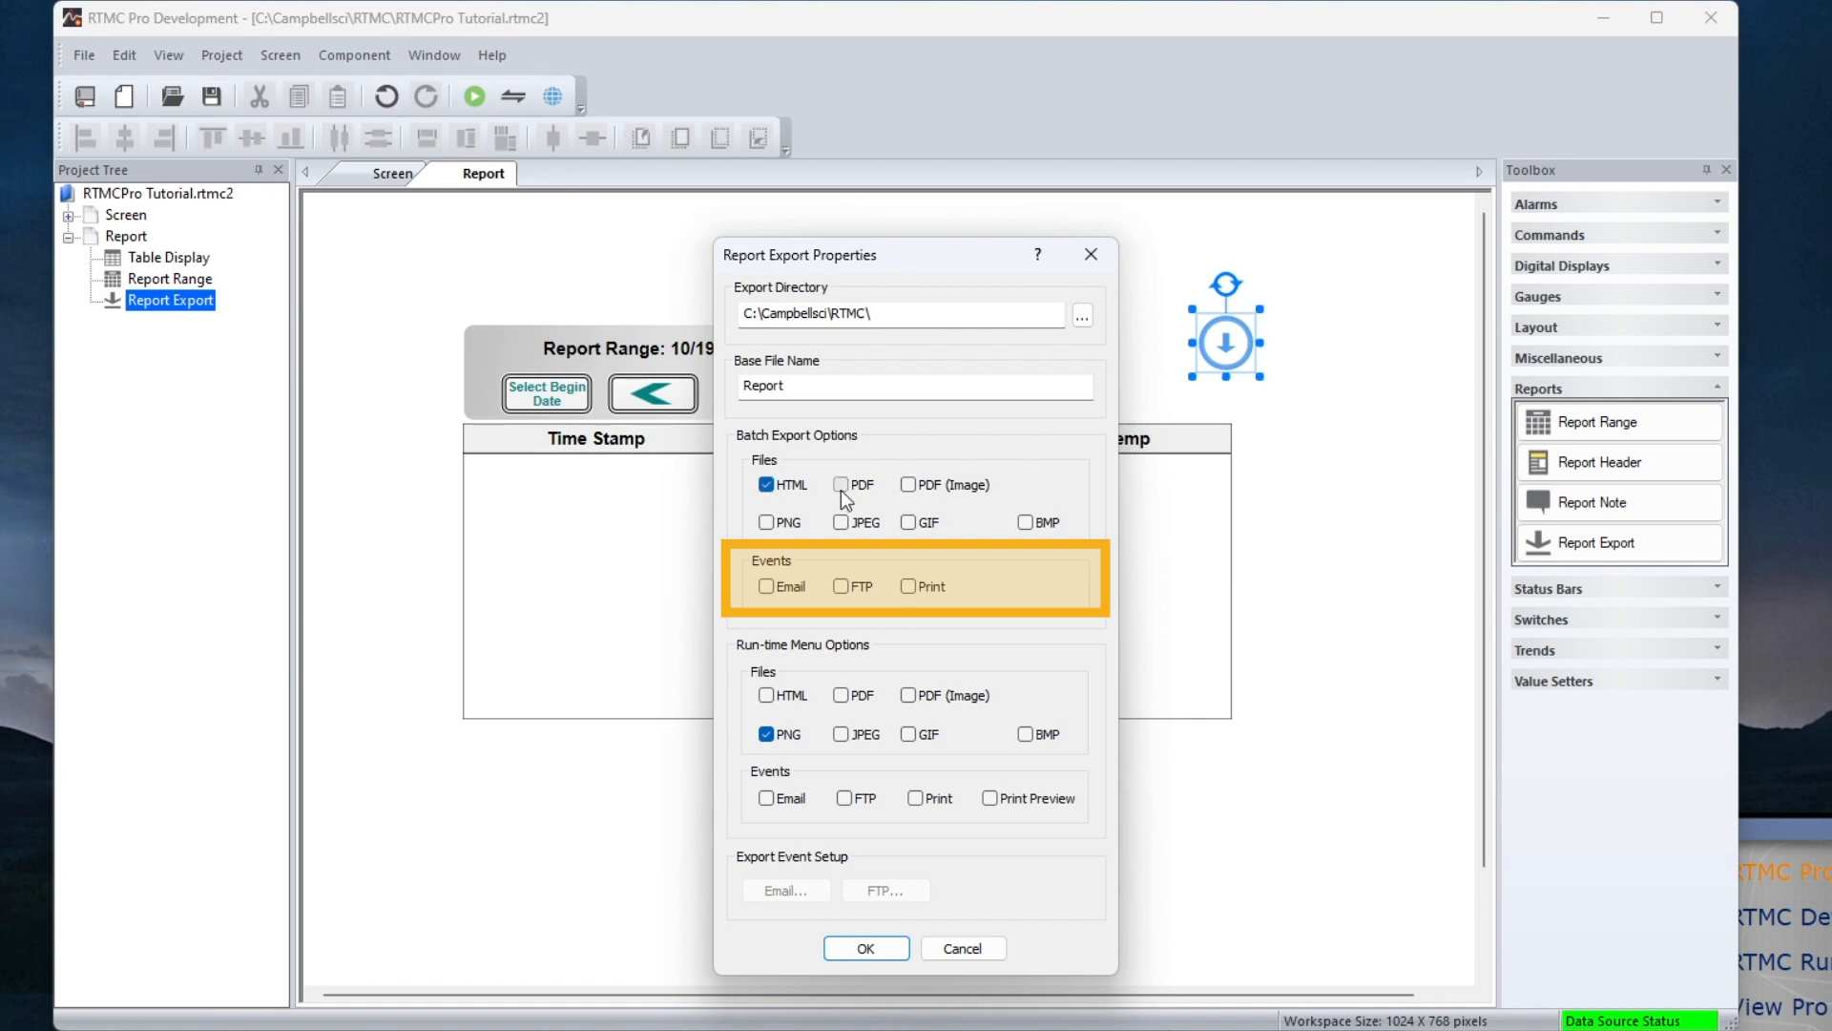
{"action": "left_click", "coordinate": [766, 586]}
{"action": "left_click", "coordinate": [865, 947]}
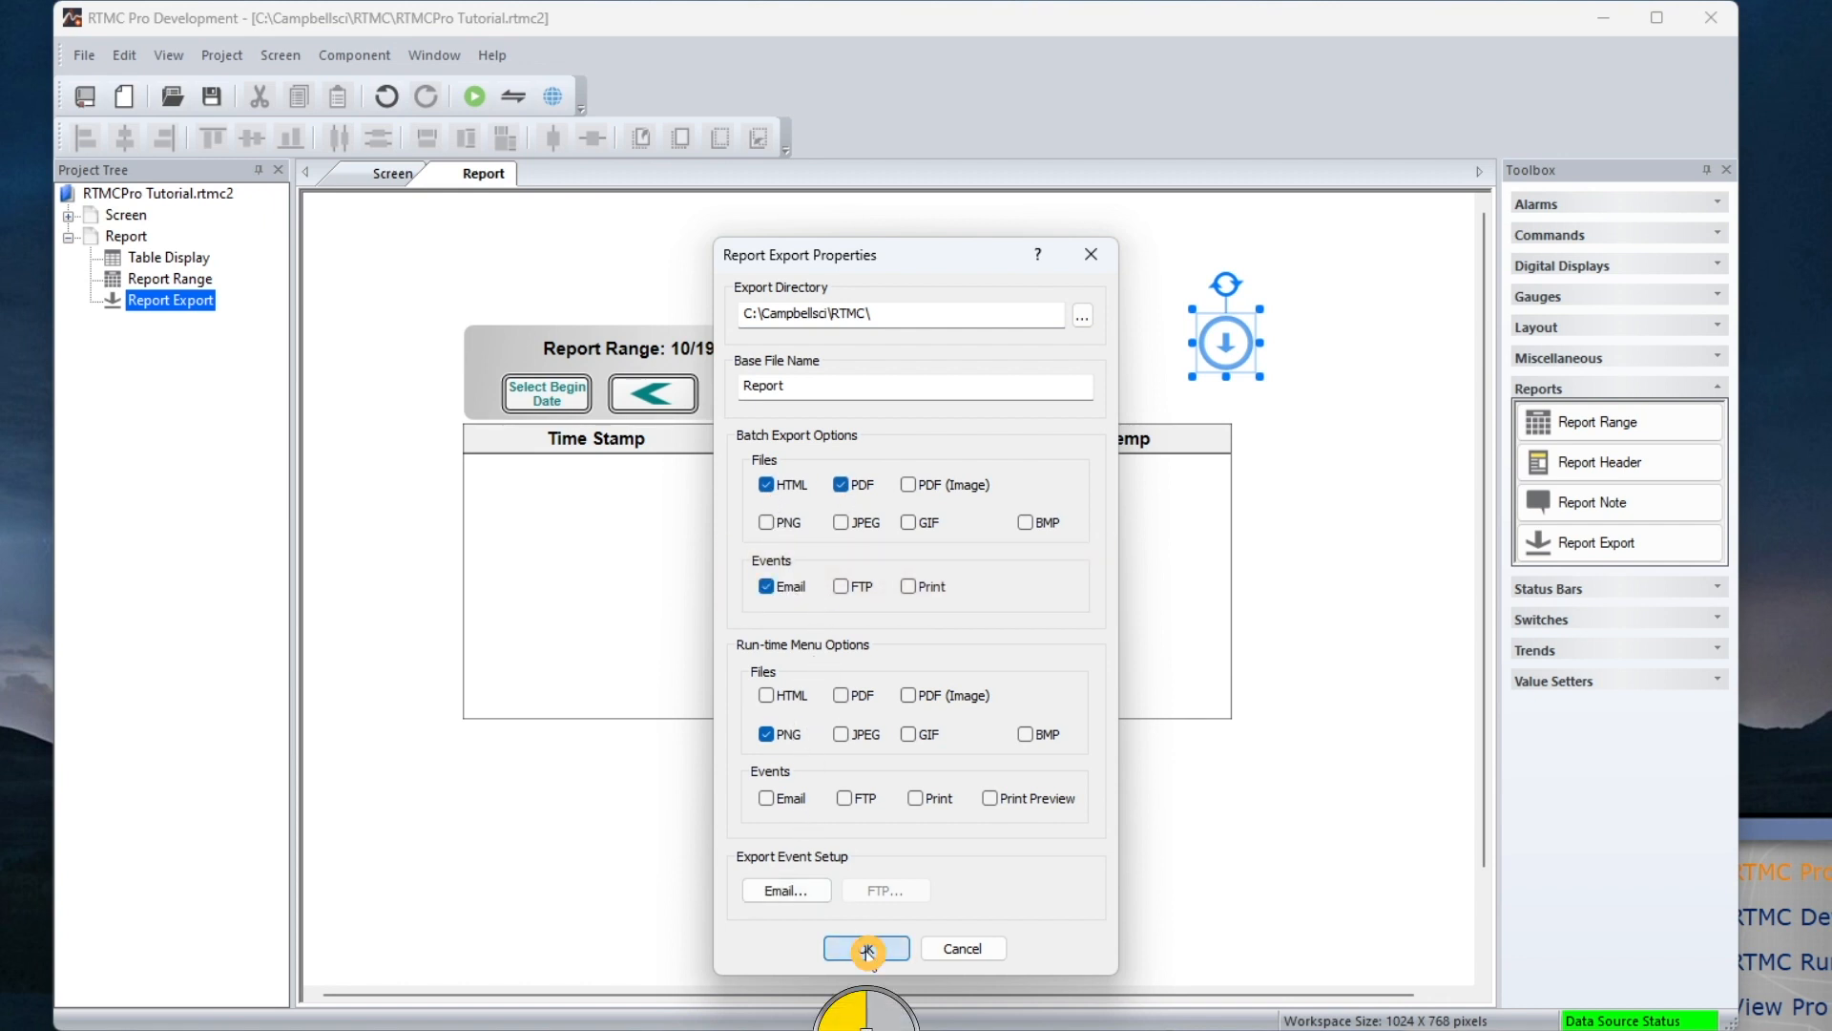
Run the project and test the Report screen's range controls by browsing earlier report periods and returning to live data
{"action": "left_click", "coordinate": [475, 96]}
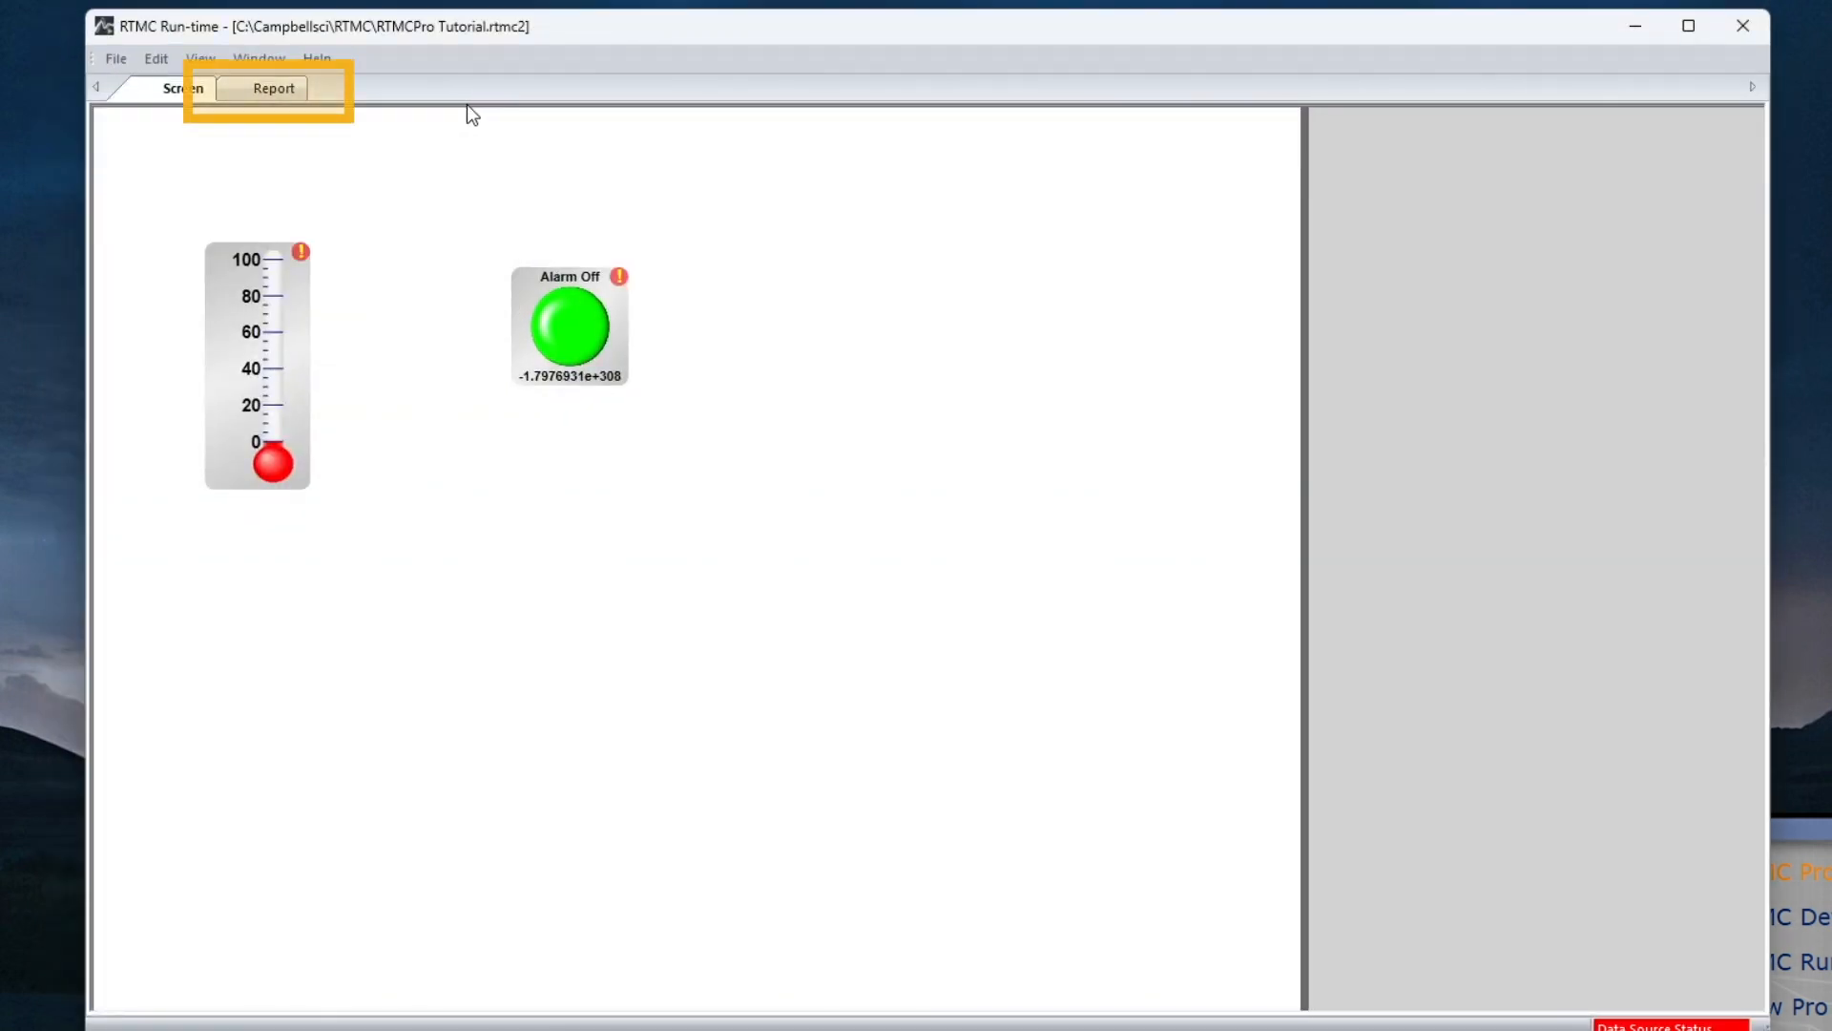
{"action": "left_click", "coordinate": [292, 94]}
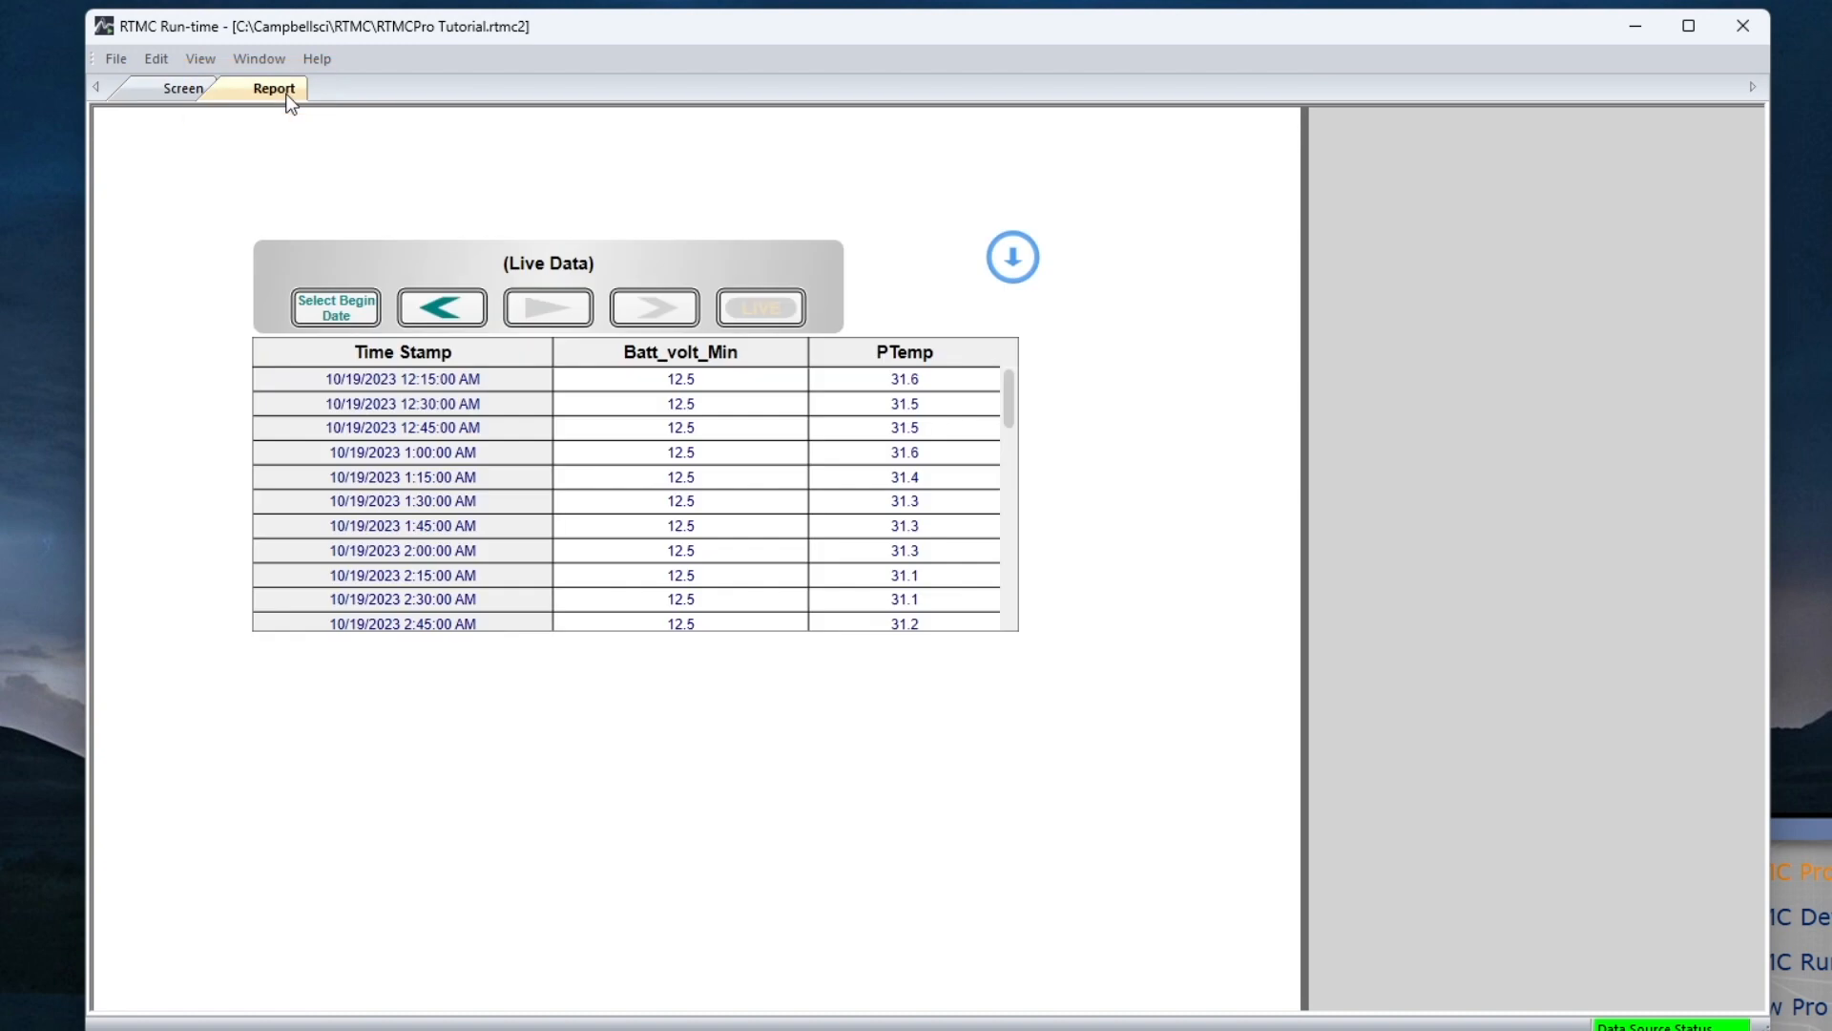
{"action": "left_click", "coordinate": [452, 322]}
{"action": "left_click", "coordinate": [452, 323]}
{"action": "left_click", "coordinate": [451, 323]}
{"action": "left_click", "coordinate": [451, 323]}
{"action": "left_click", "coordinate": [549, 311]}
{"action": "left_click", "coordinate": [550, 311]}
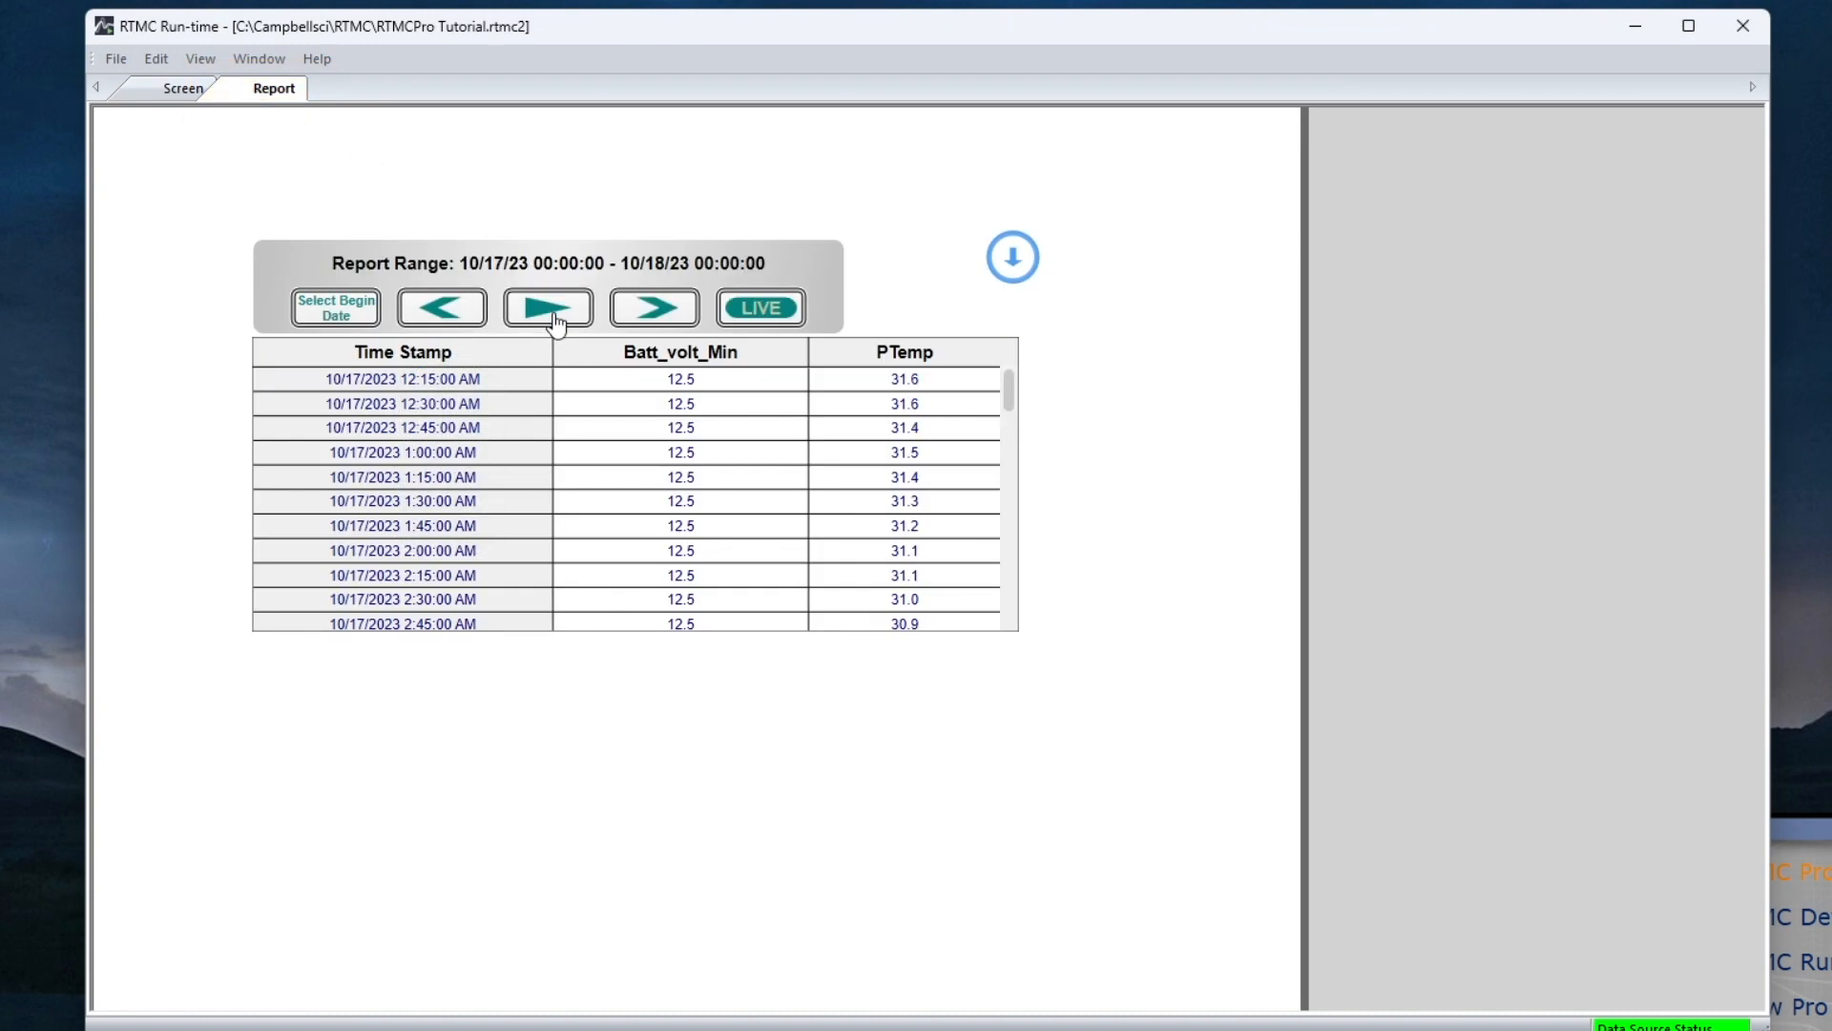
{"action": "left_click", "coordinate": [779, 309]}
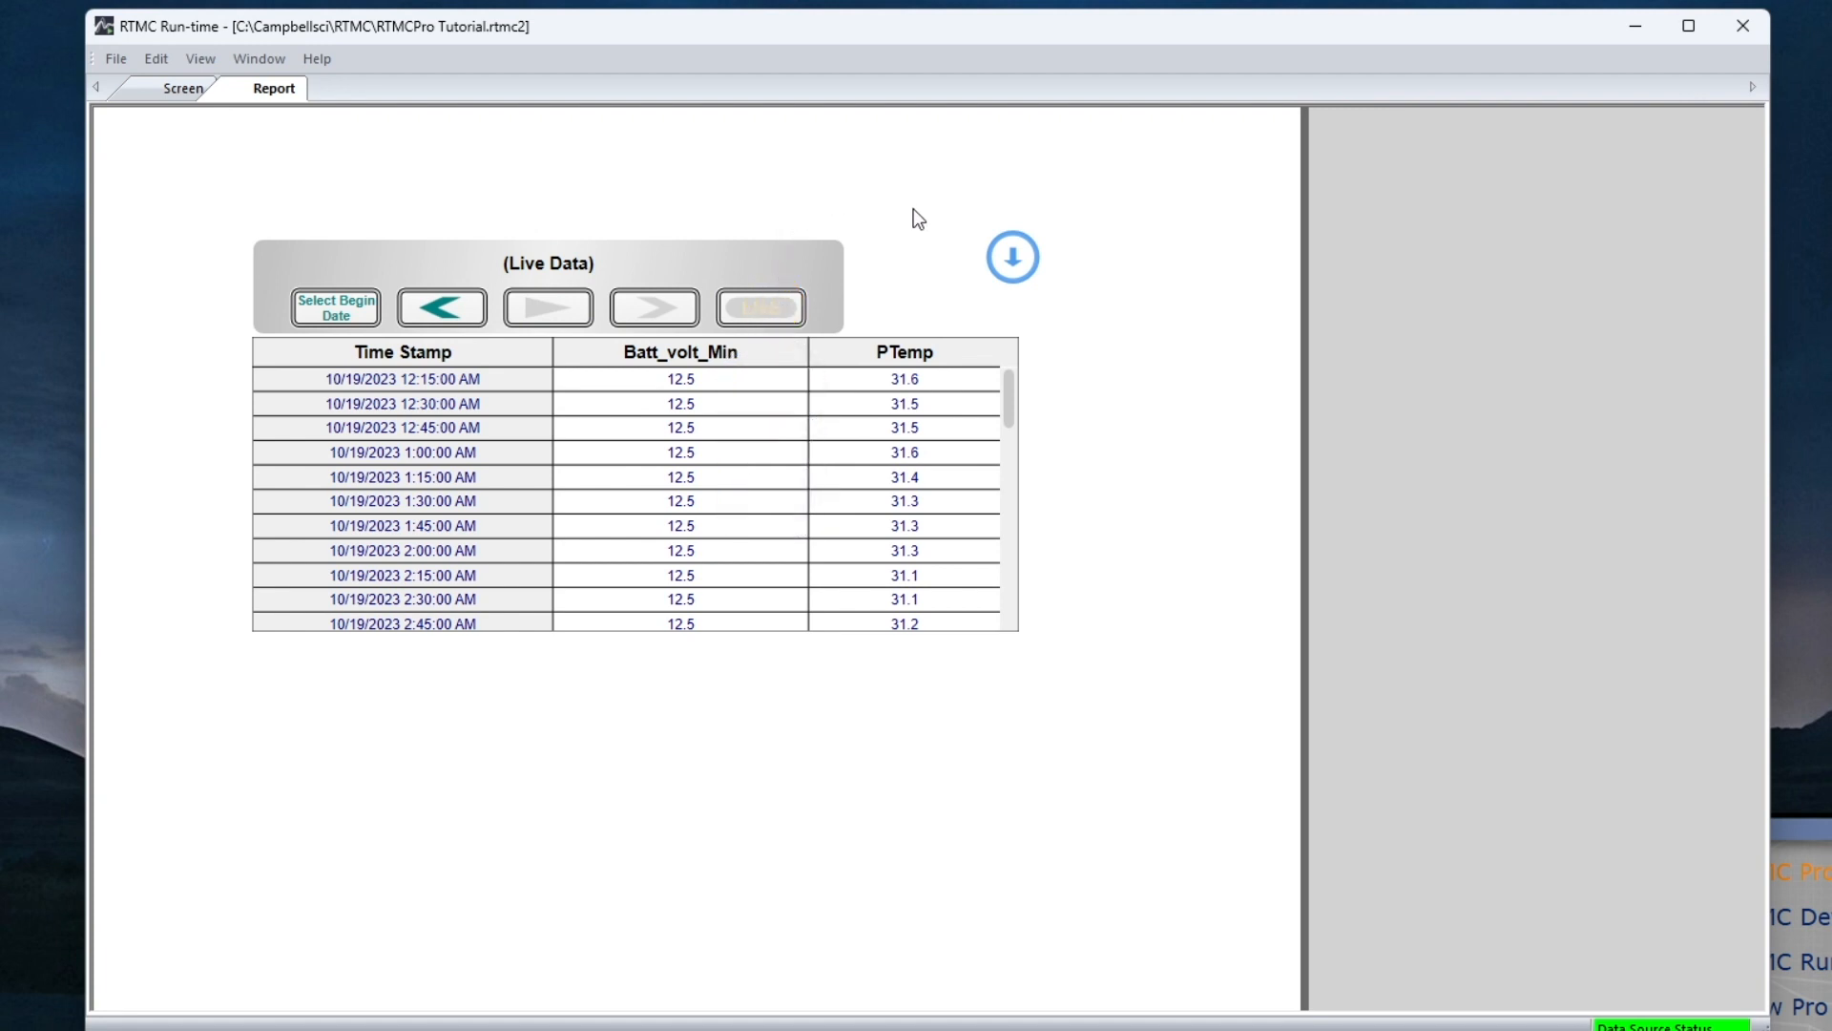
Export the running report to HTML as Report.html in the RTMC folder, replacing the existing file
{"action": "left_click", "coordinate": [1015, 259]}
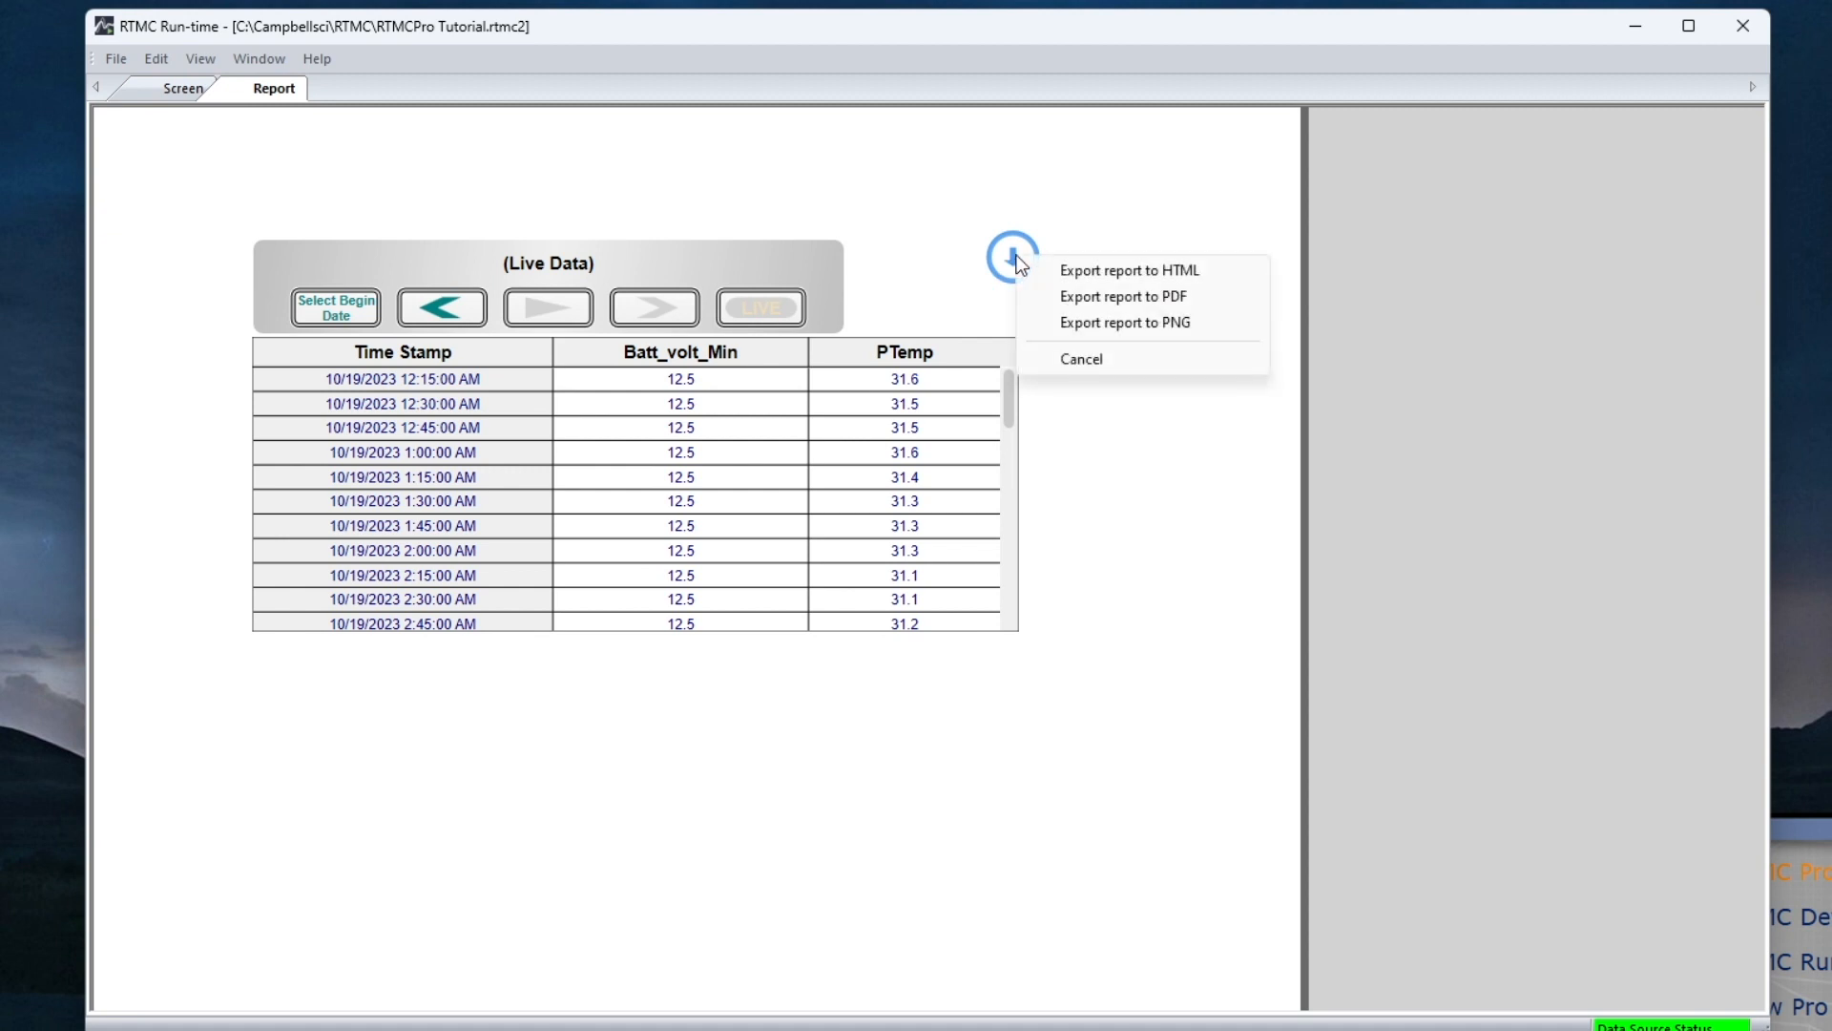
{"action": "left_click", "coordinate": [1065, 274]}
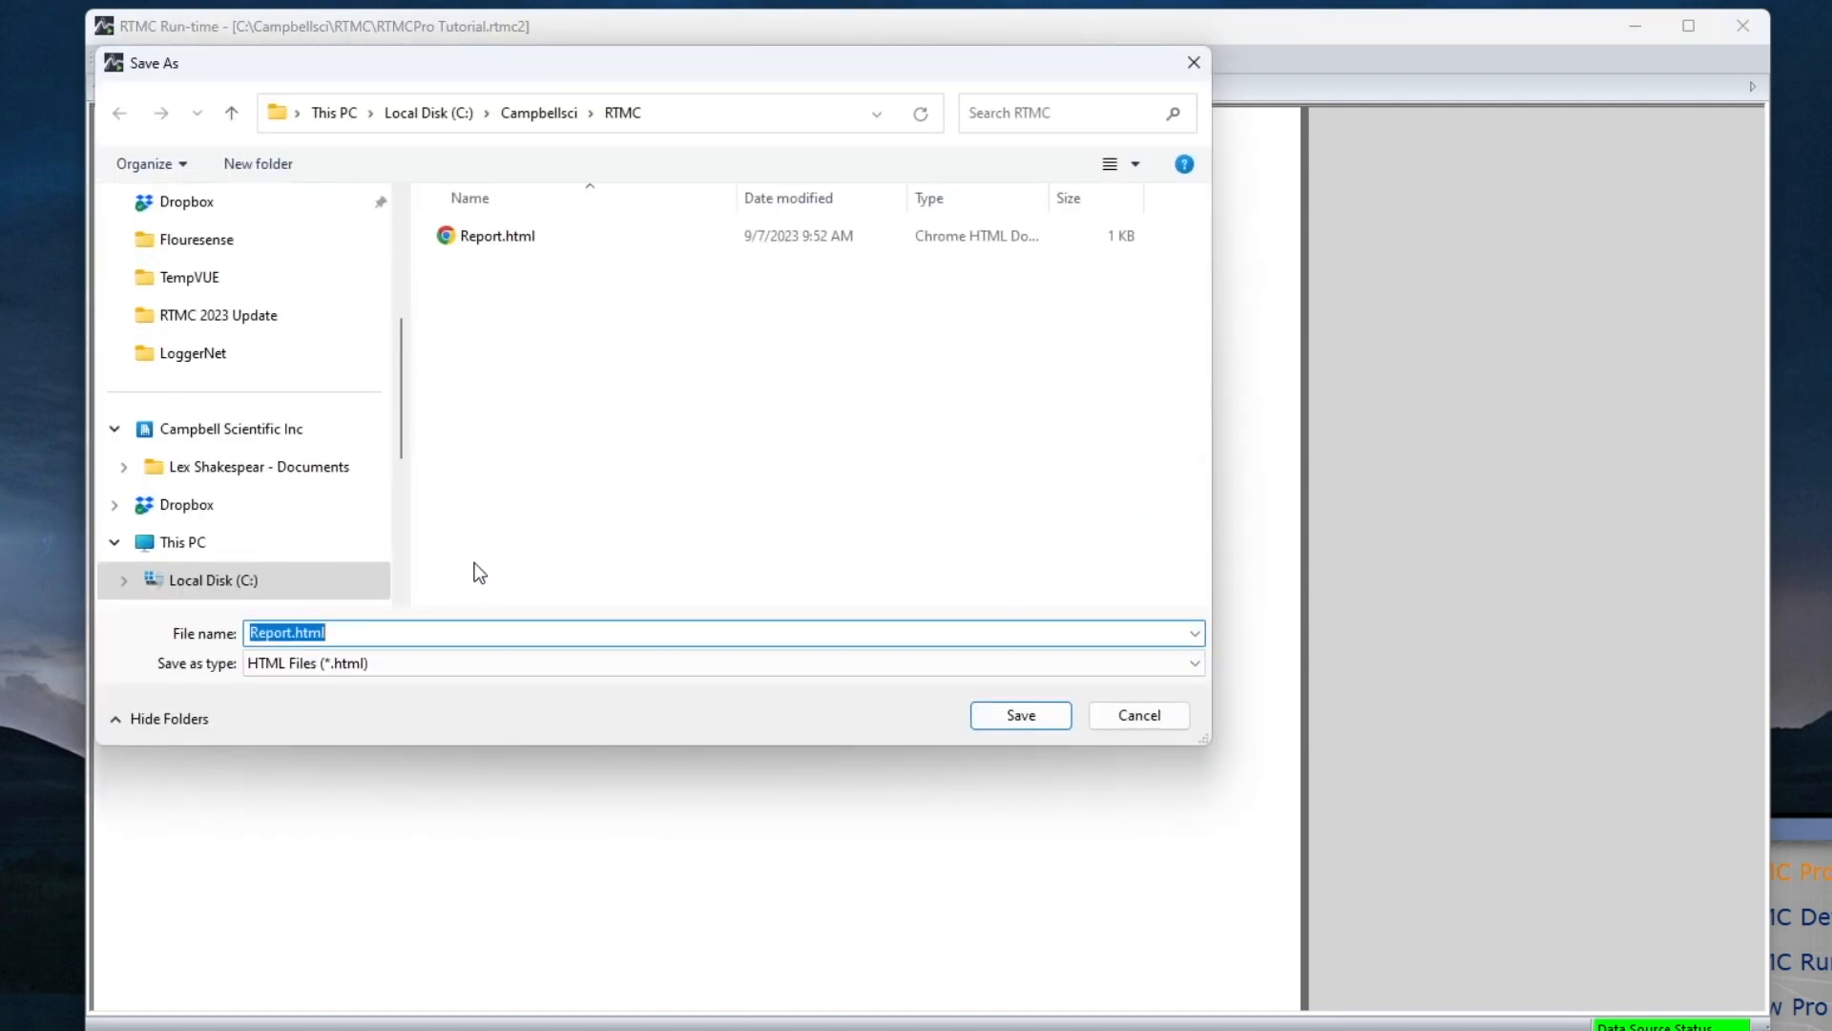
{"action": "left_click", "coordinate": [1007, 716]}
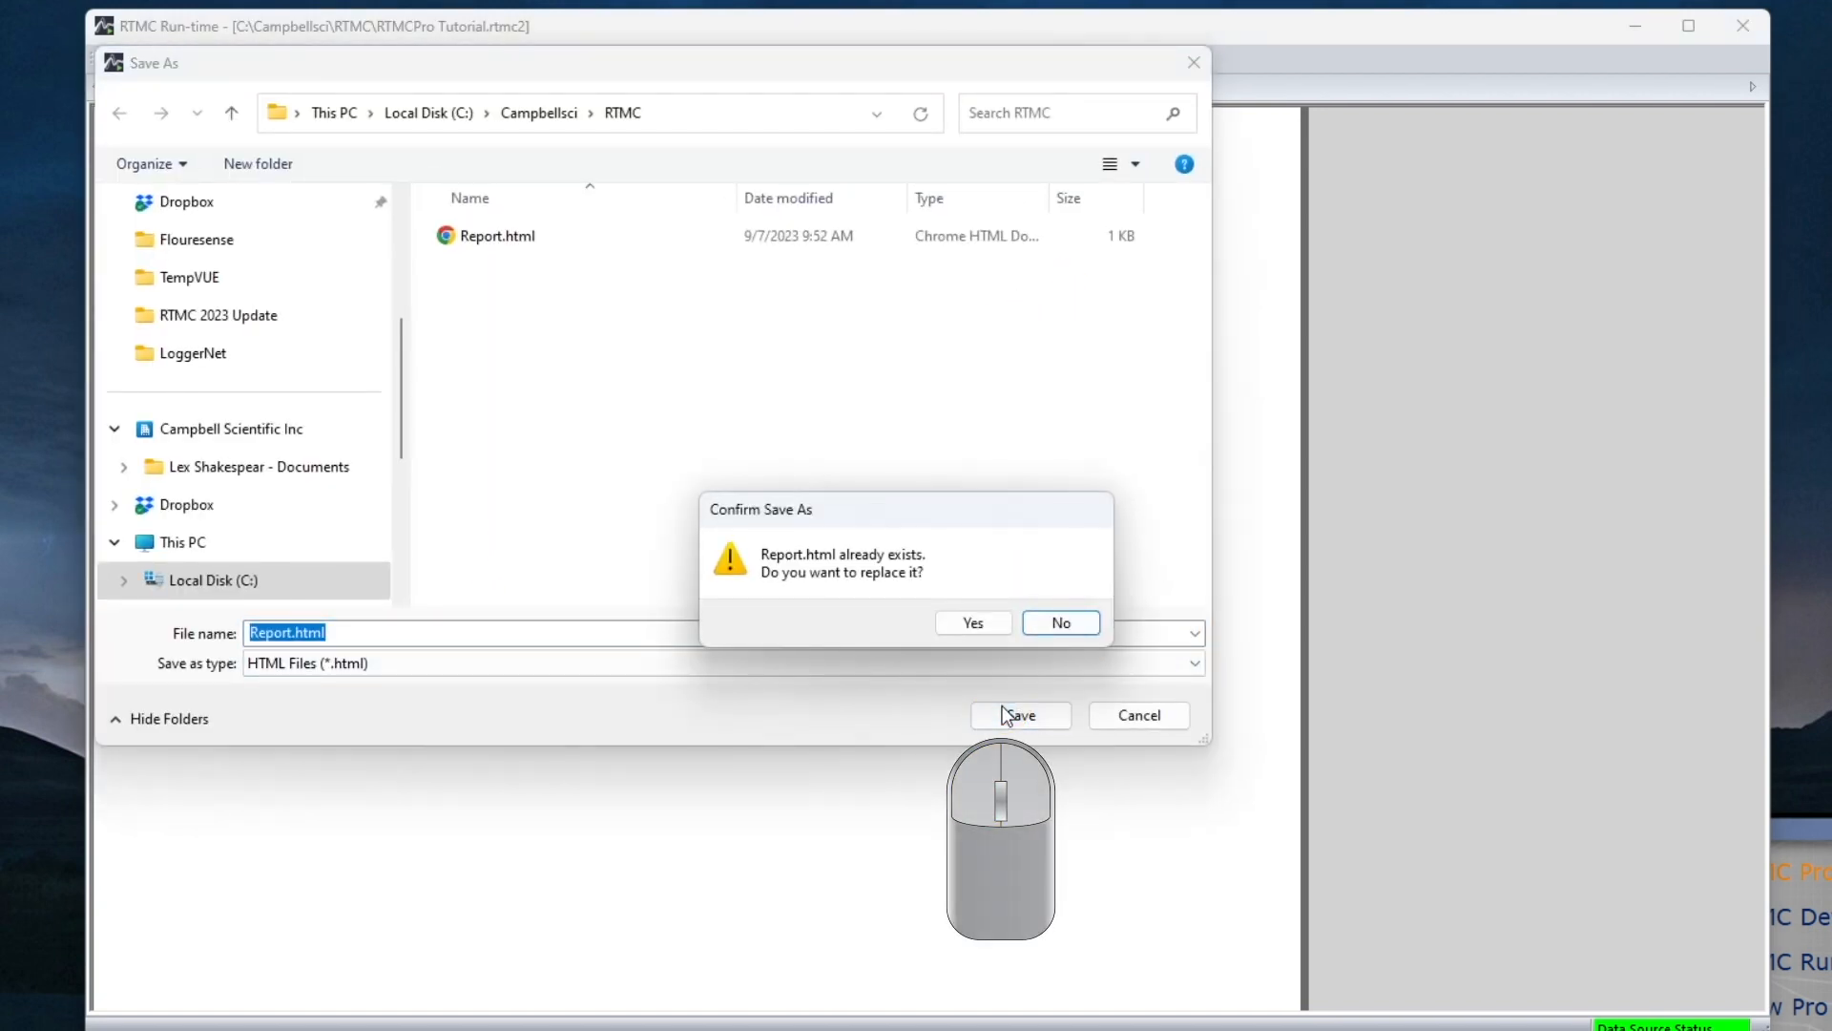
{"action": "left_click", "coordinate": [976, 622]}
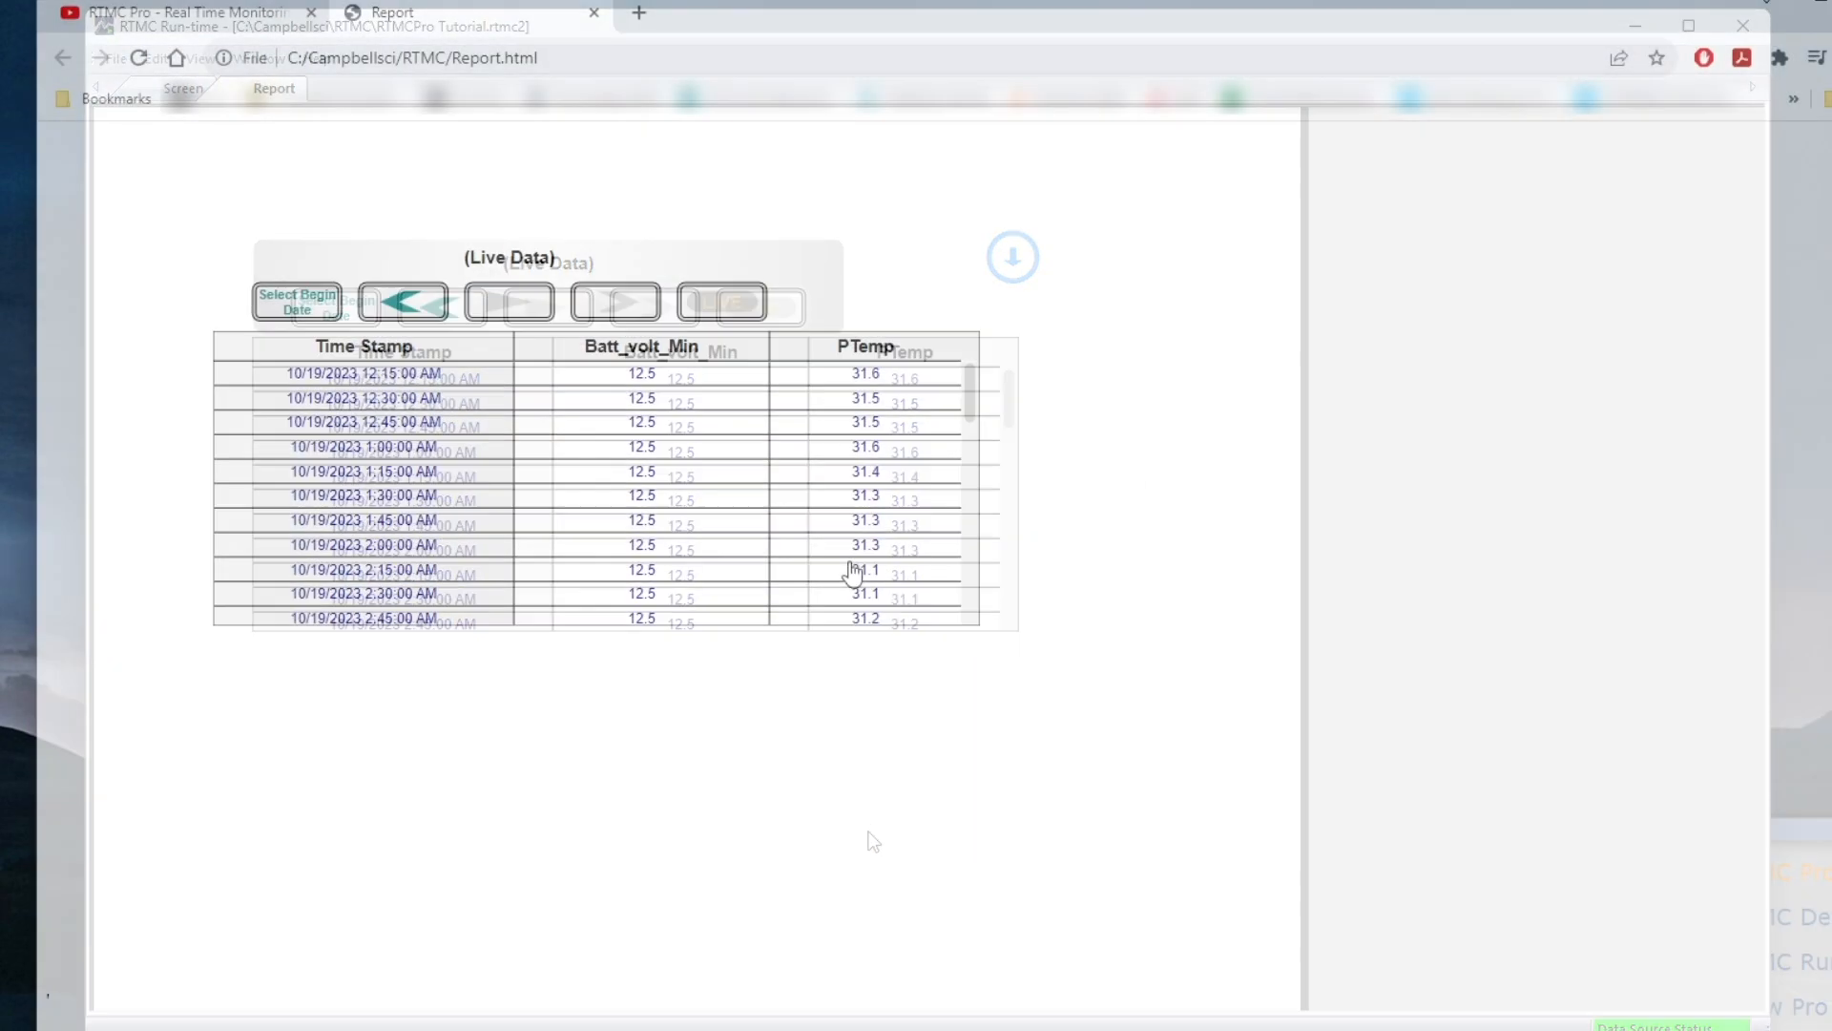
Review the exported report's image and Table Display data in the browser, and close the run-time window
{"action": "scroll", "coordinate": [802, 622], "scroll_direction": "down", "scroll_amount": 15}
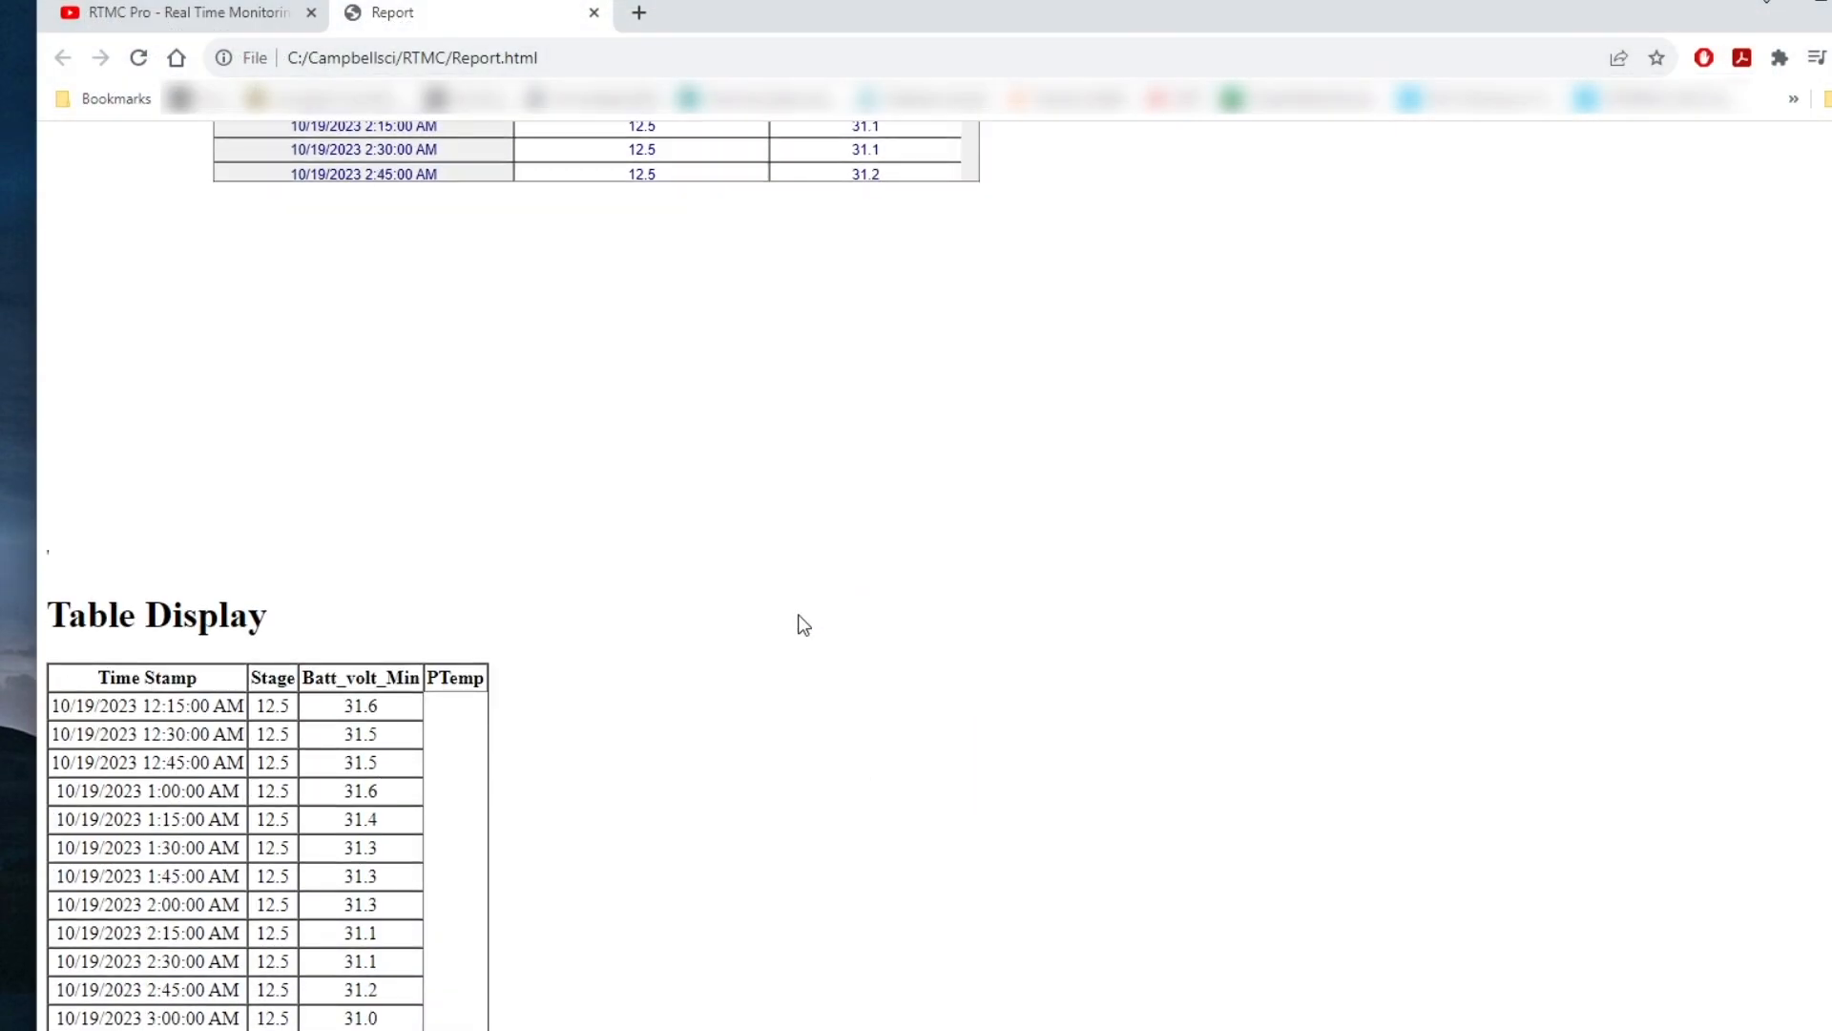
{"action": "scroll", "coordinate": [803, 624], "scroll_direction": "down", "scroll_amount": 1}
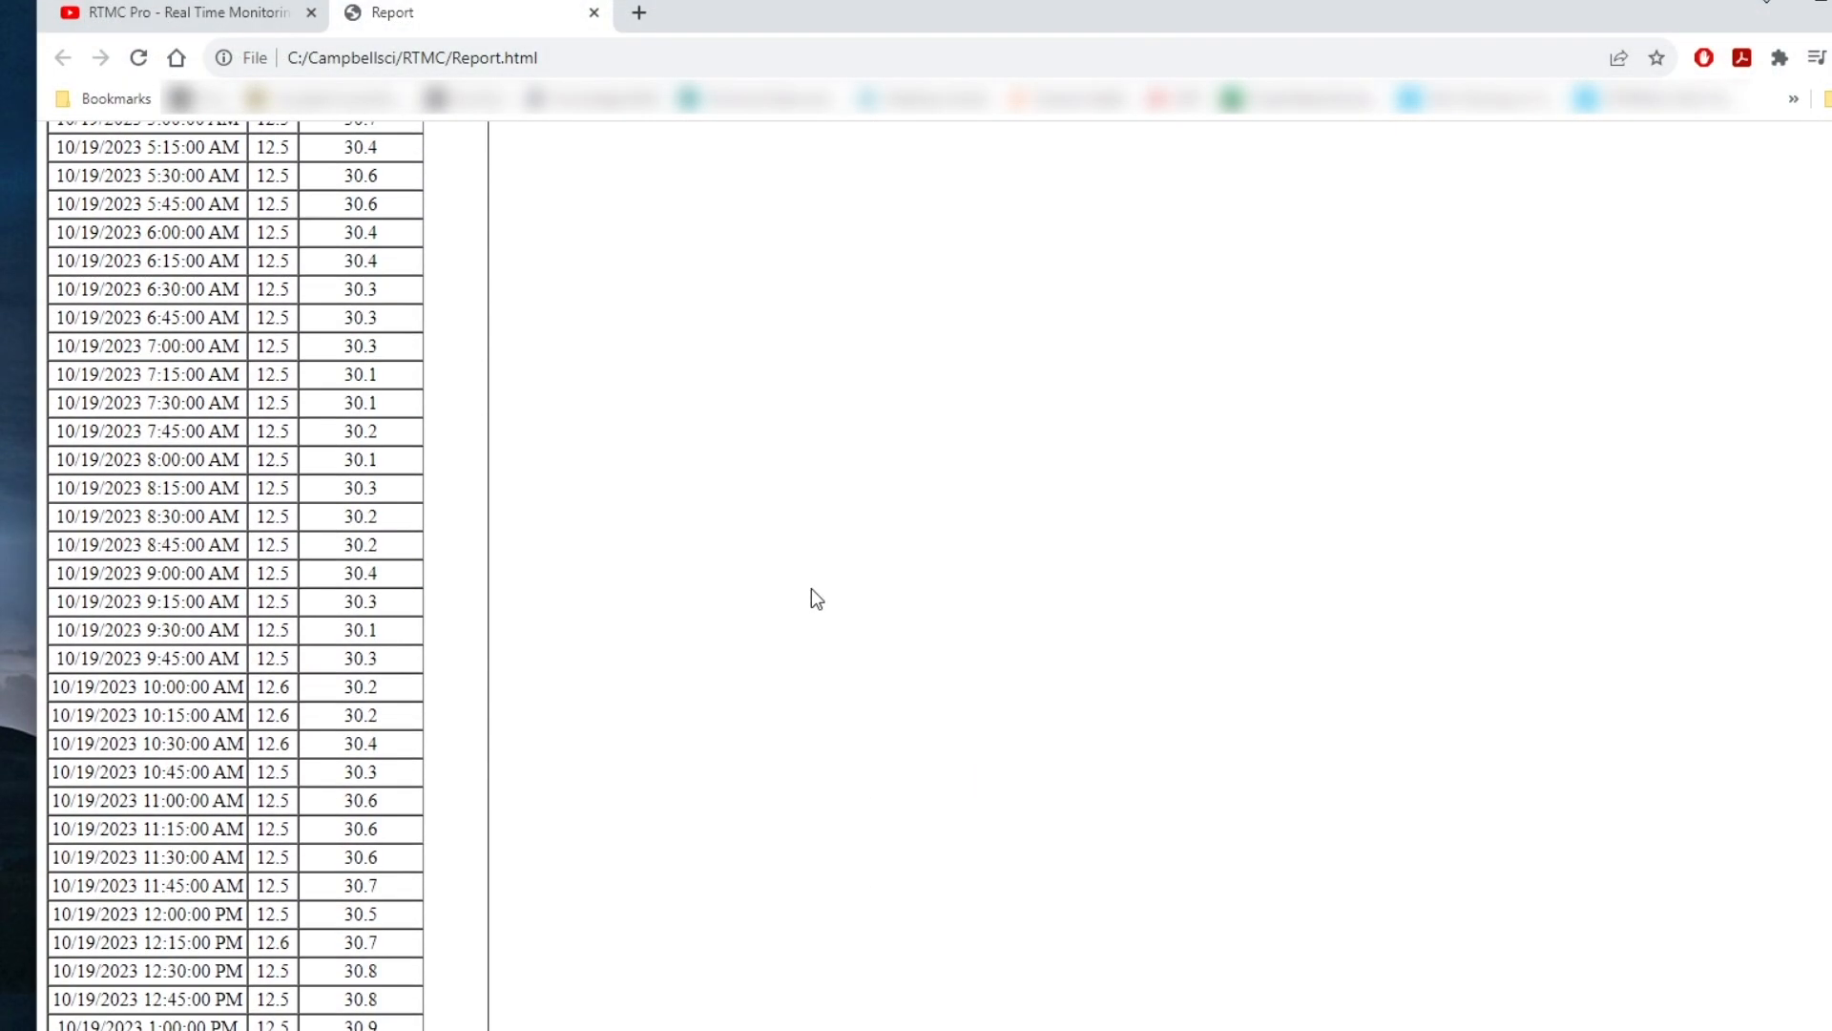
{"action": "scroll", "coordinate": [811, 588], "scroll_direction": "up", "scroll_amount": 15}
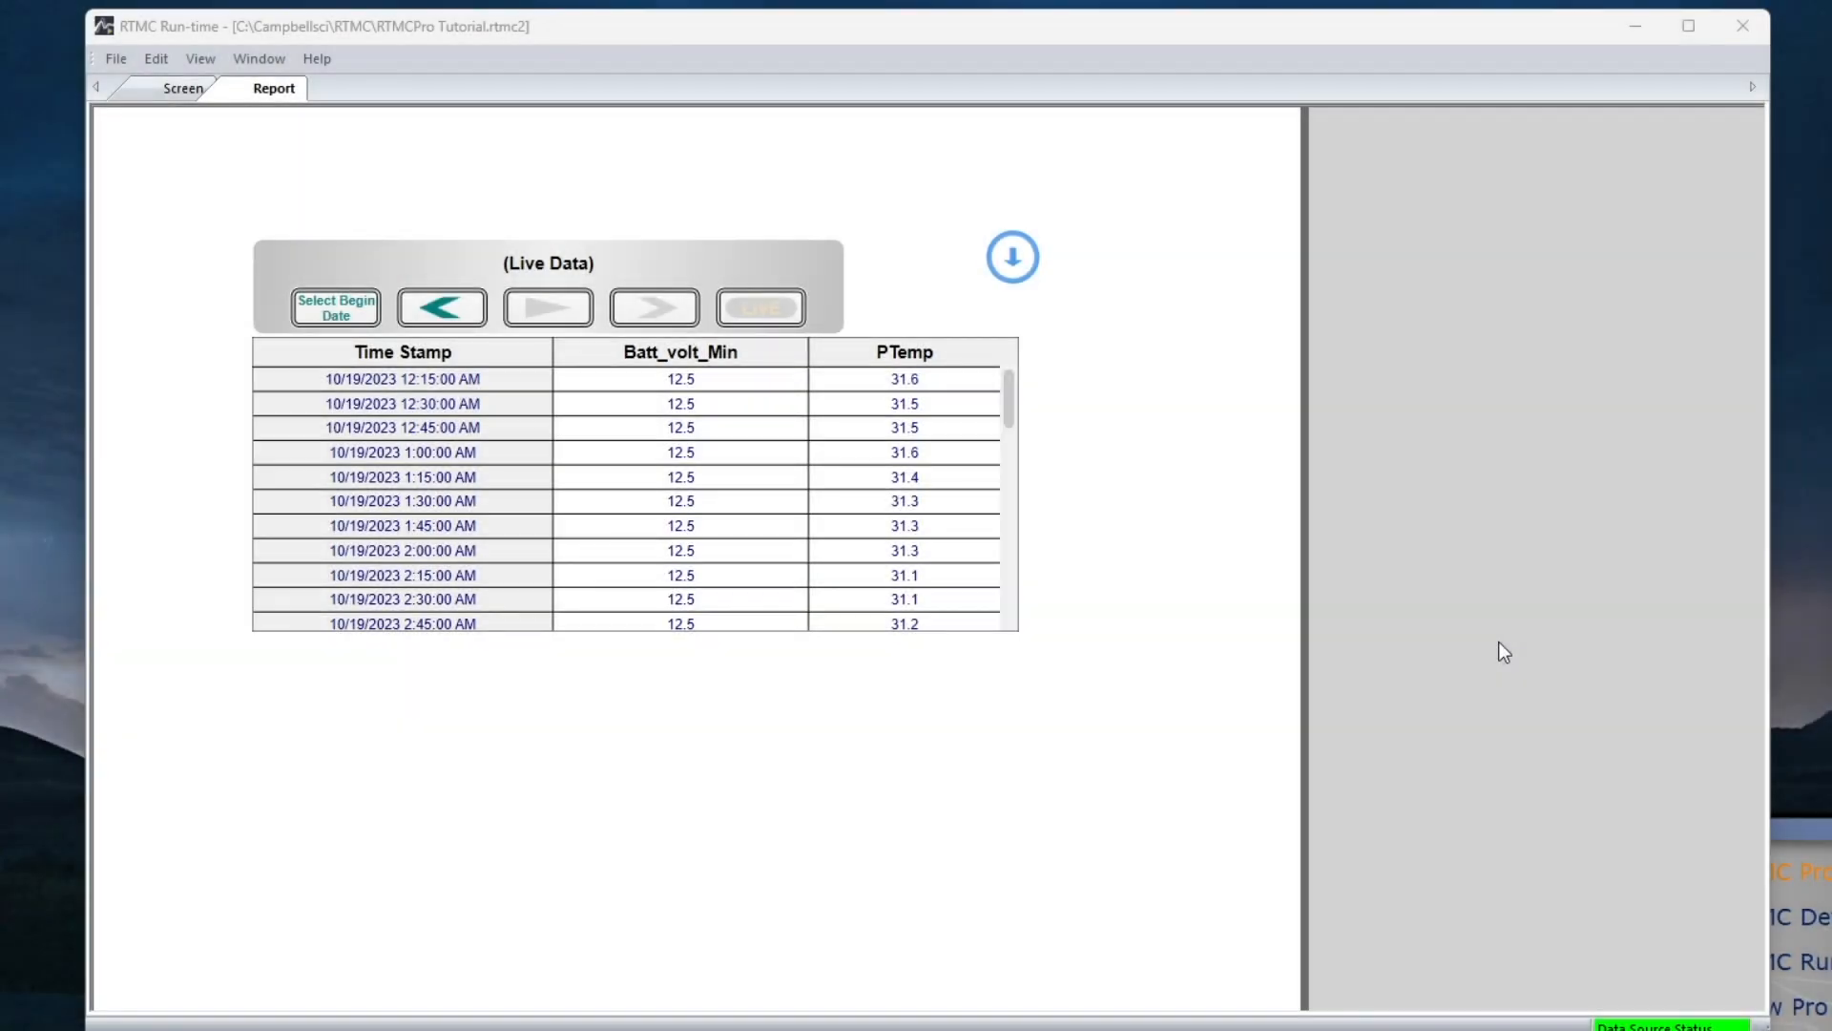
{"action": "left_click", "coordinate": [1743, 26]}
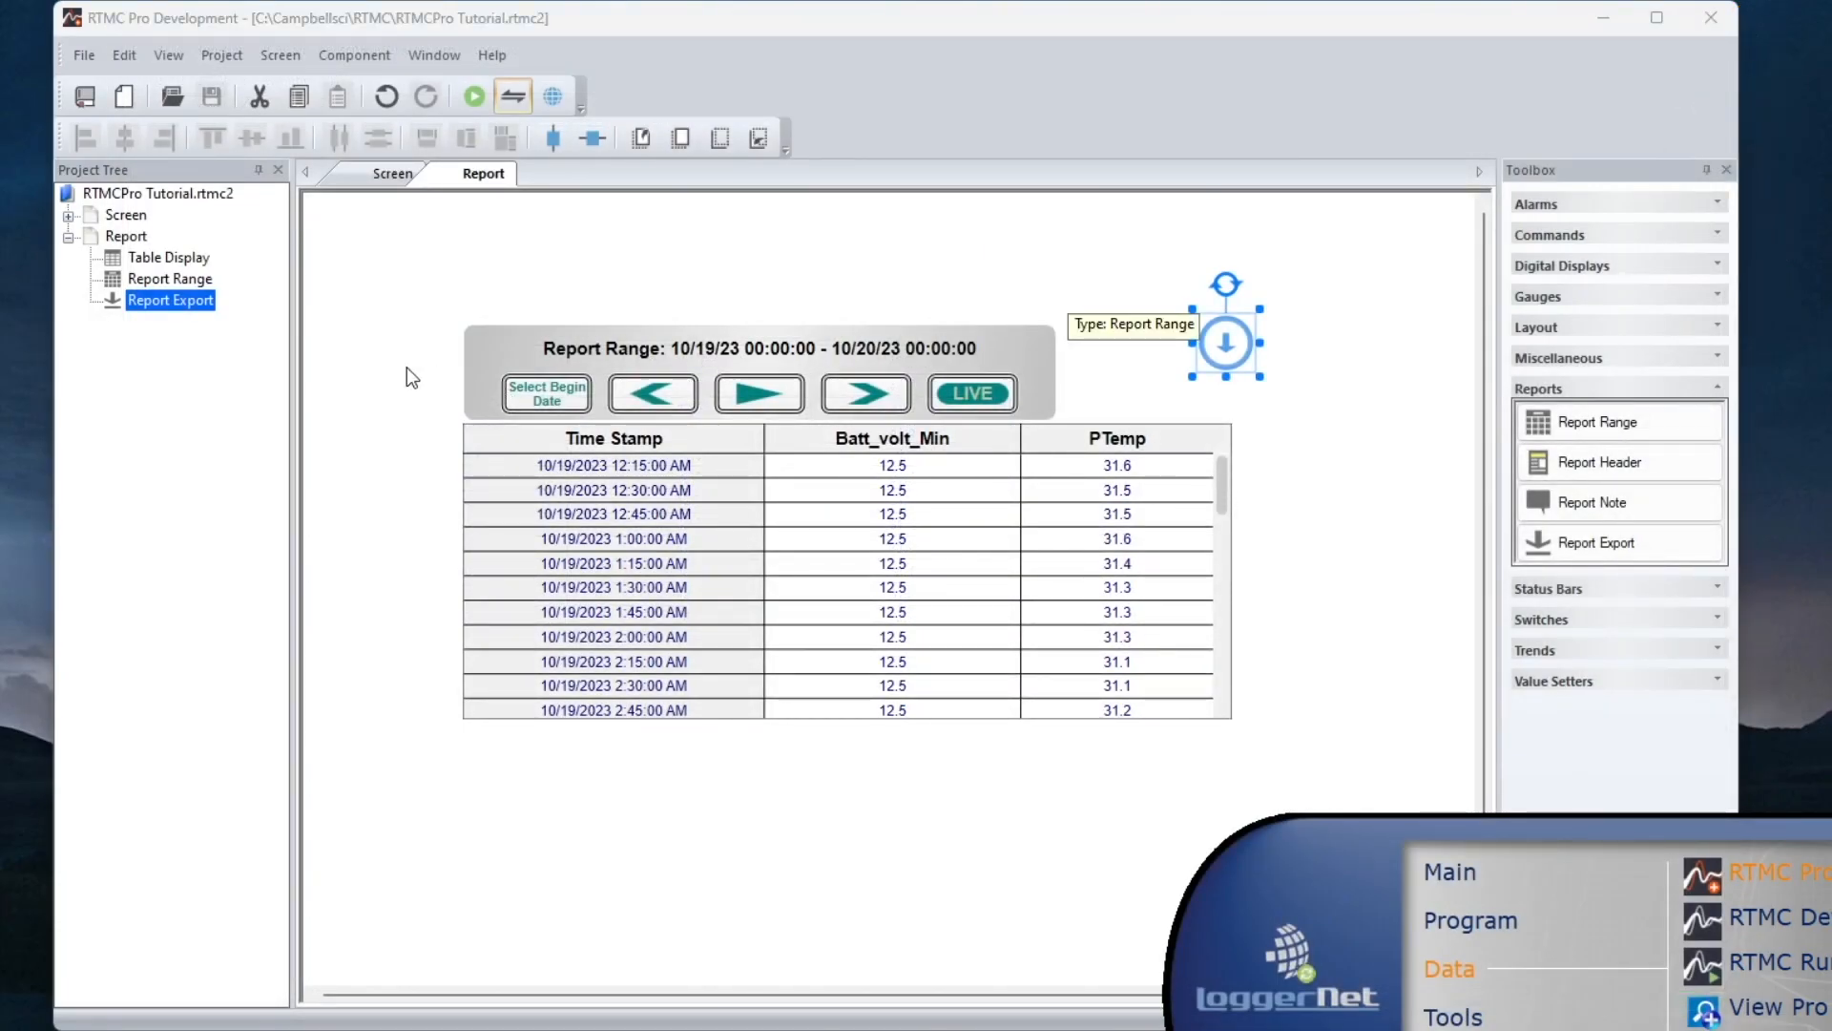
Add a label captioned "View Report Here" to the Screen page, above and to the right of the multi-state alarm
{"action": "double_click", "coordinate": [119, 216]}
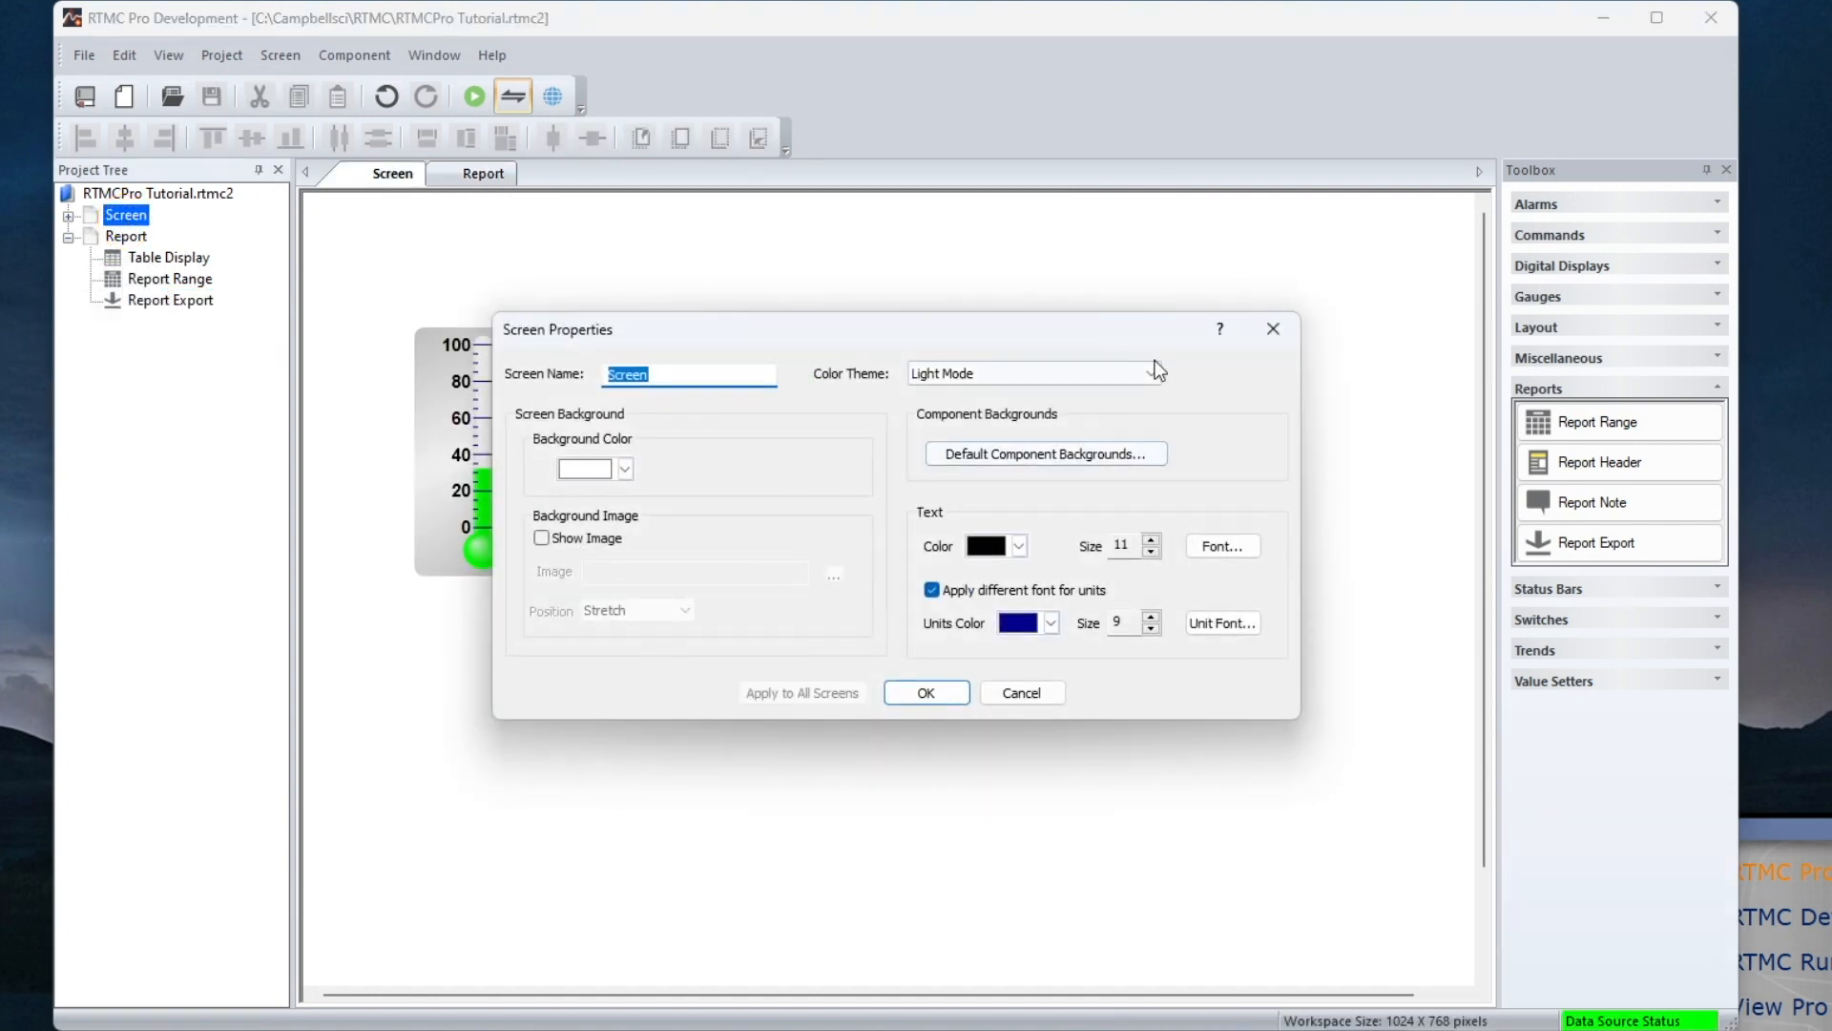
{"action": "left_click", "coordinate": [1283, 334]}
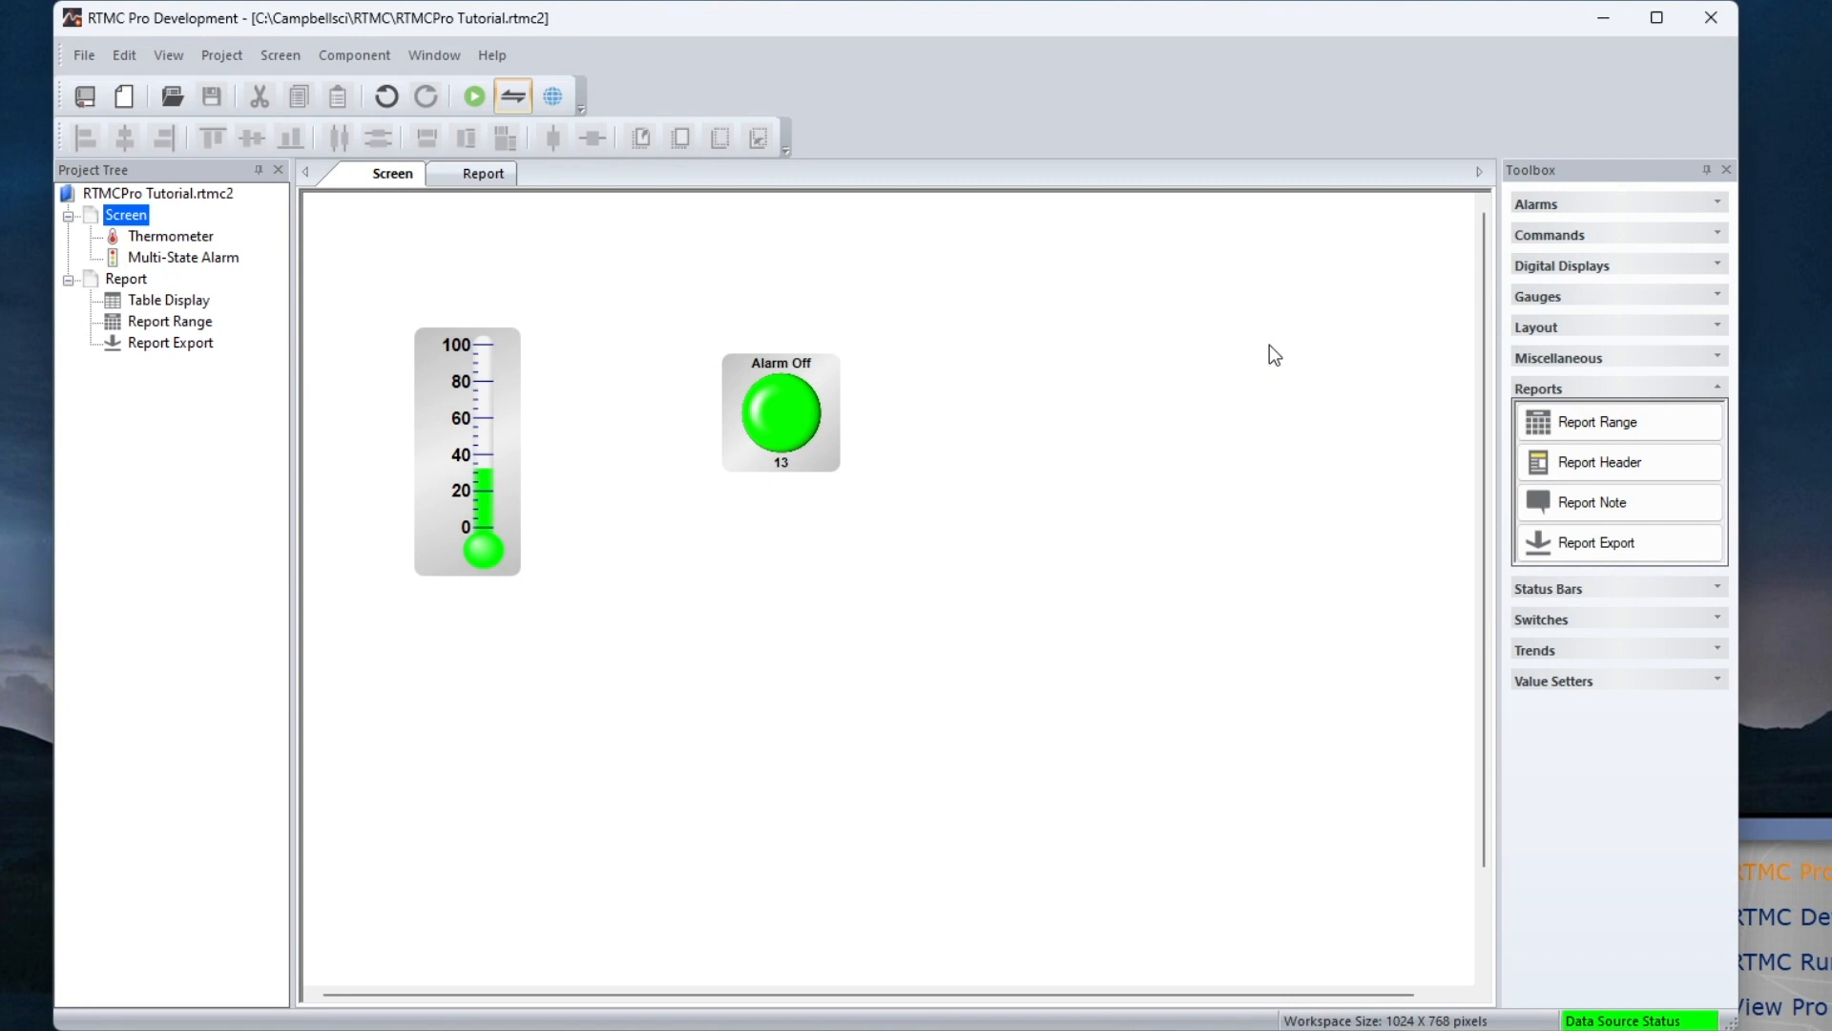
{"action": "left_click", "coordinate": [1537, 327]}
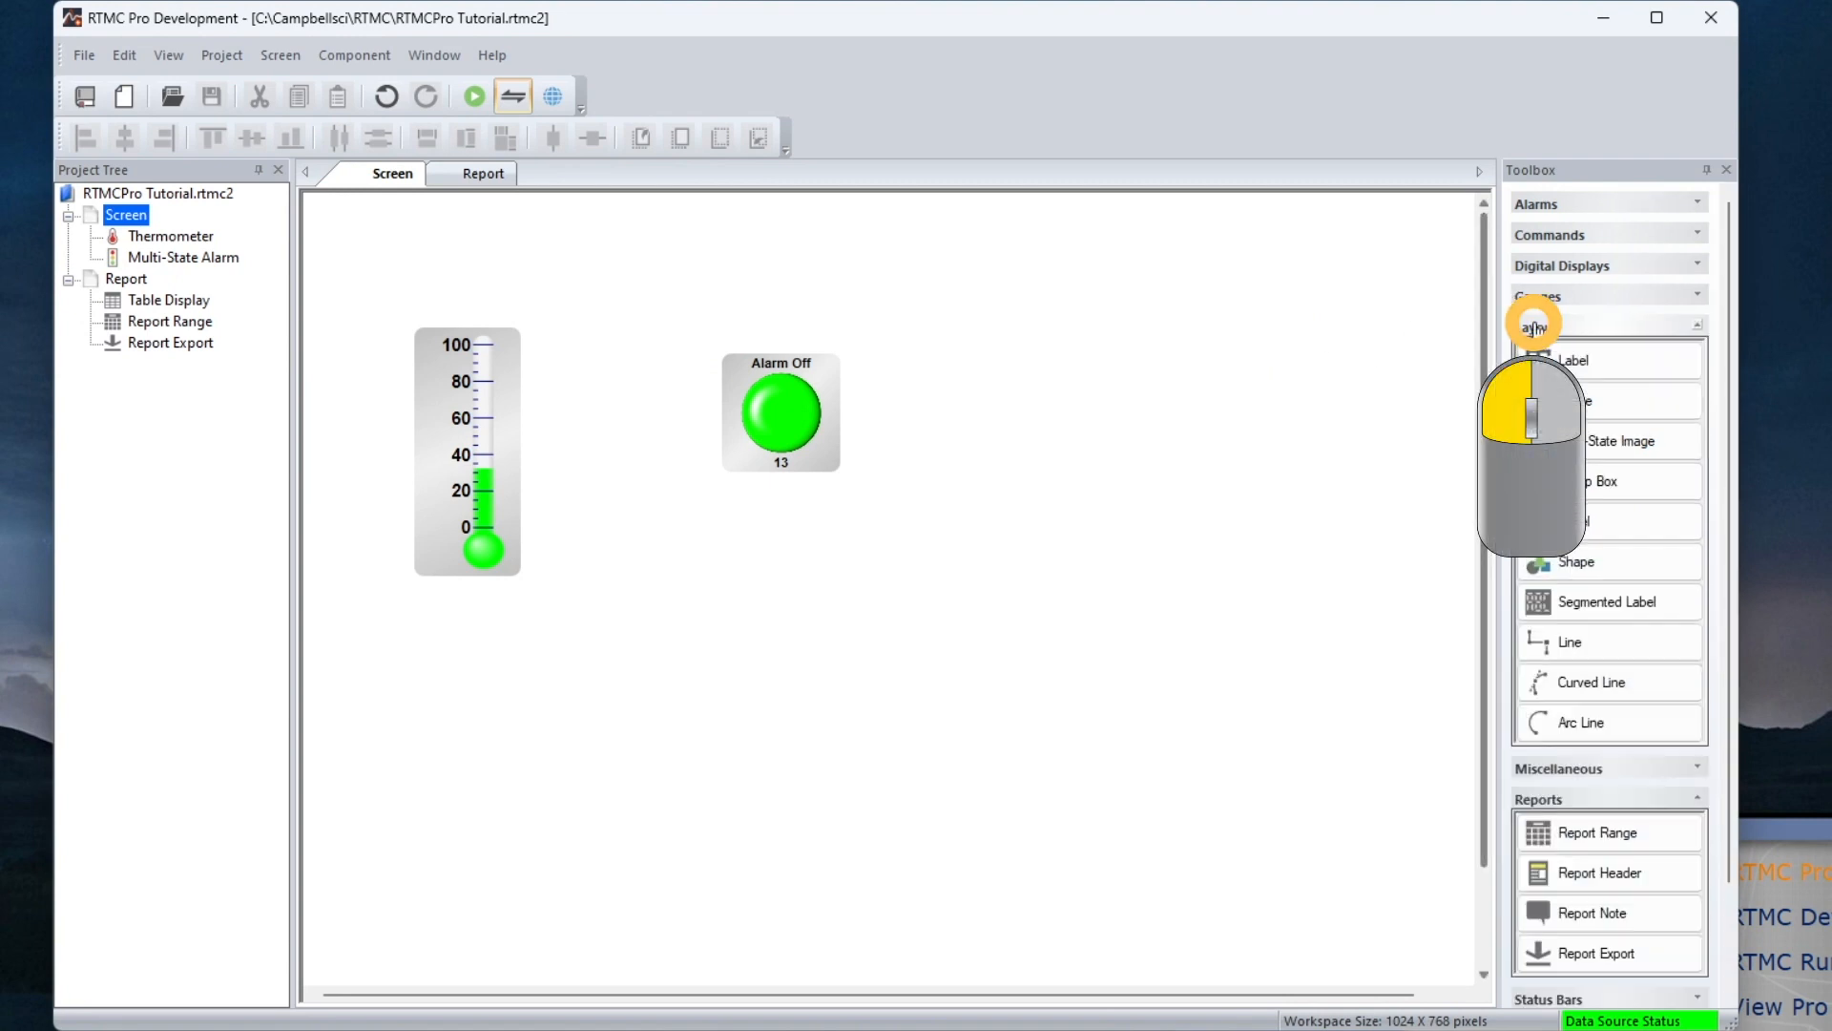
{"action": "left_click_drag", "start_coordinate": [1058, 272], "coordinate": [1315, 329]}
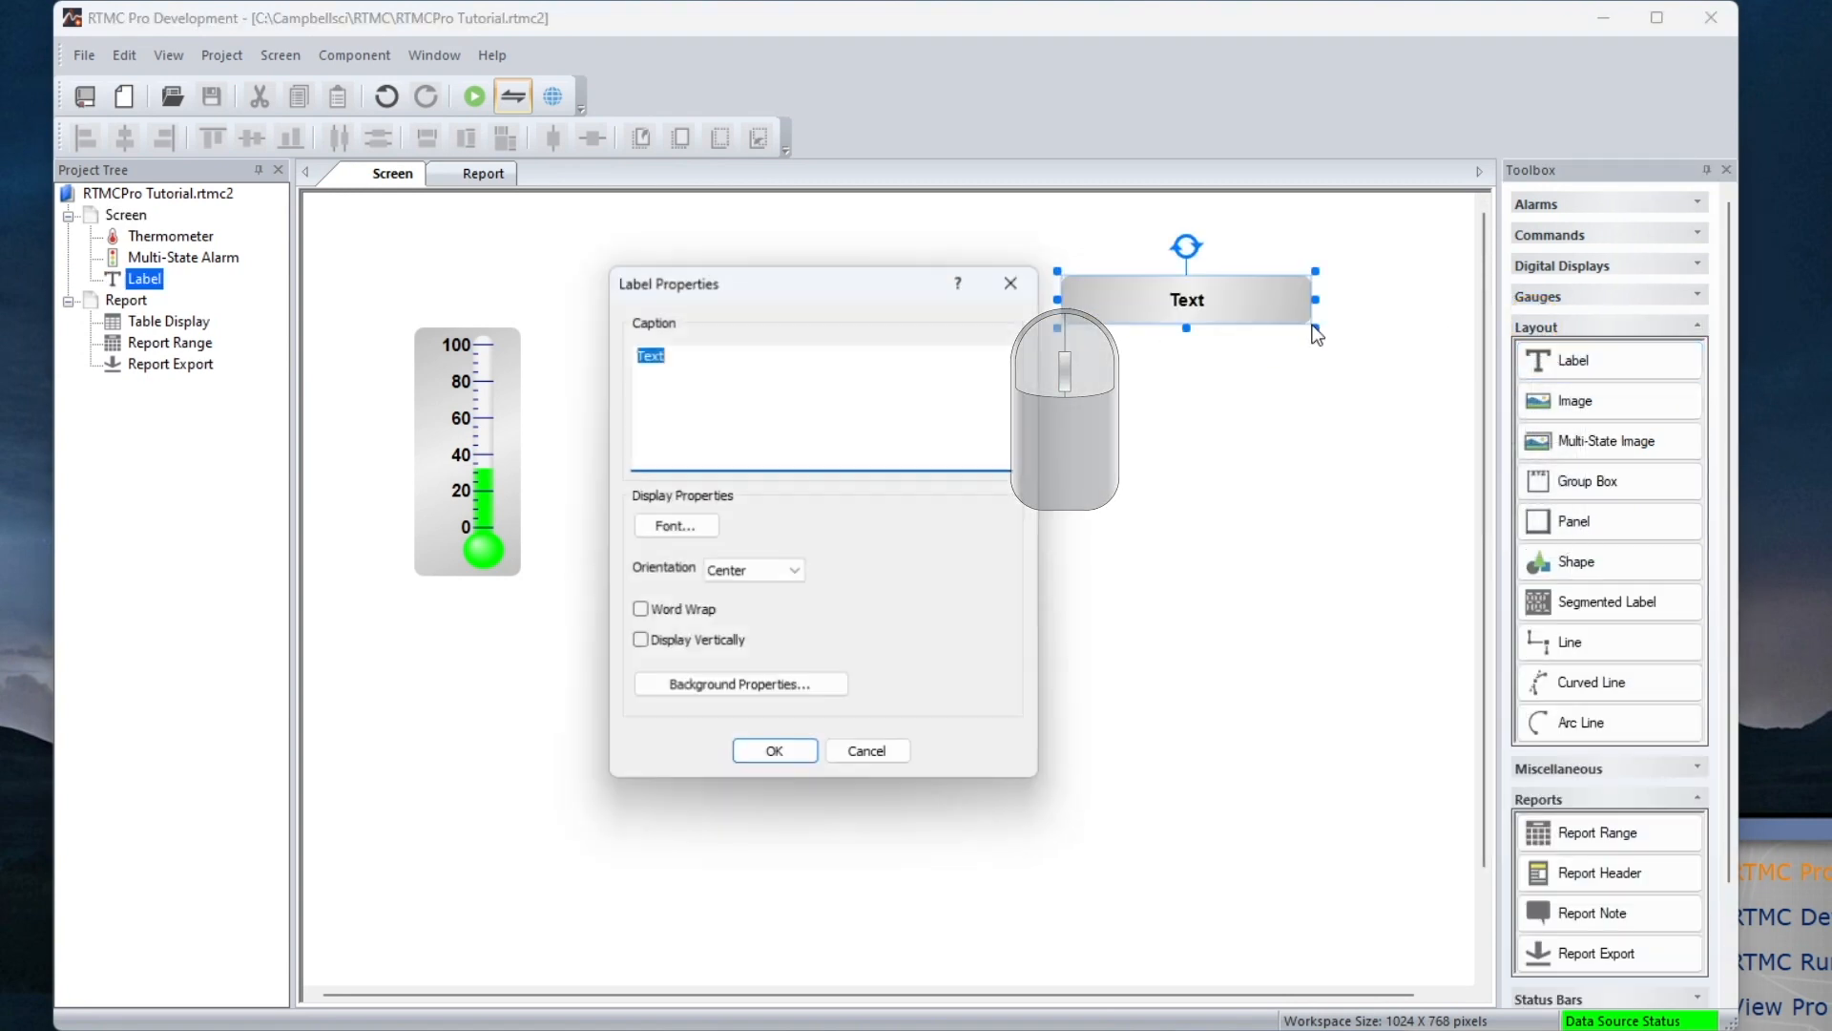
{"action": "type", "text": "View Report Here"}
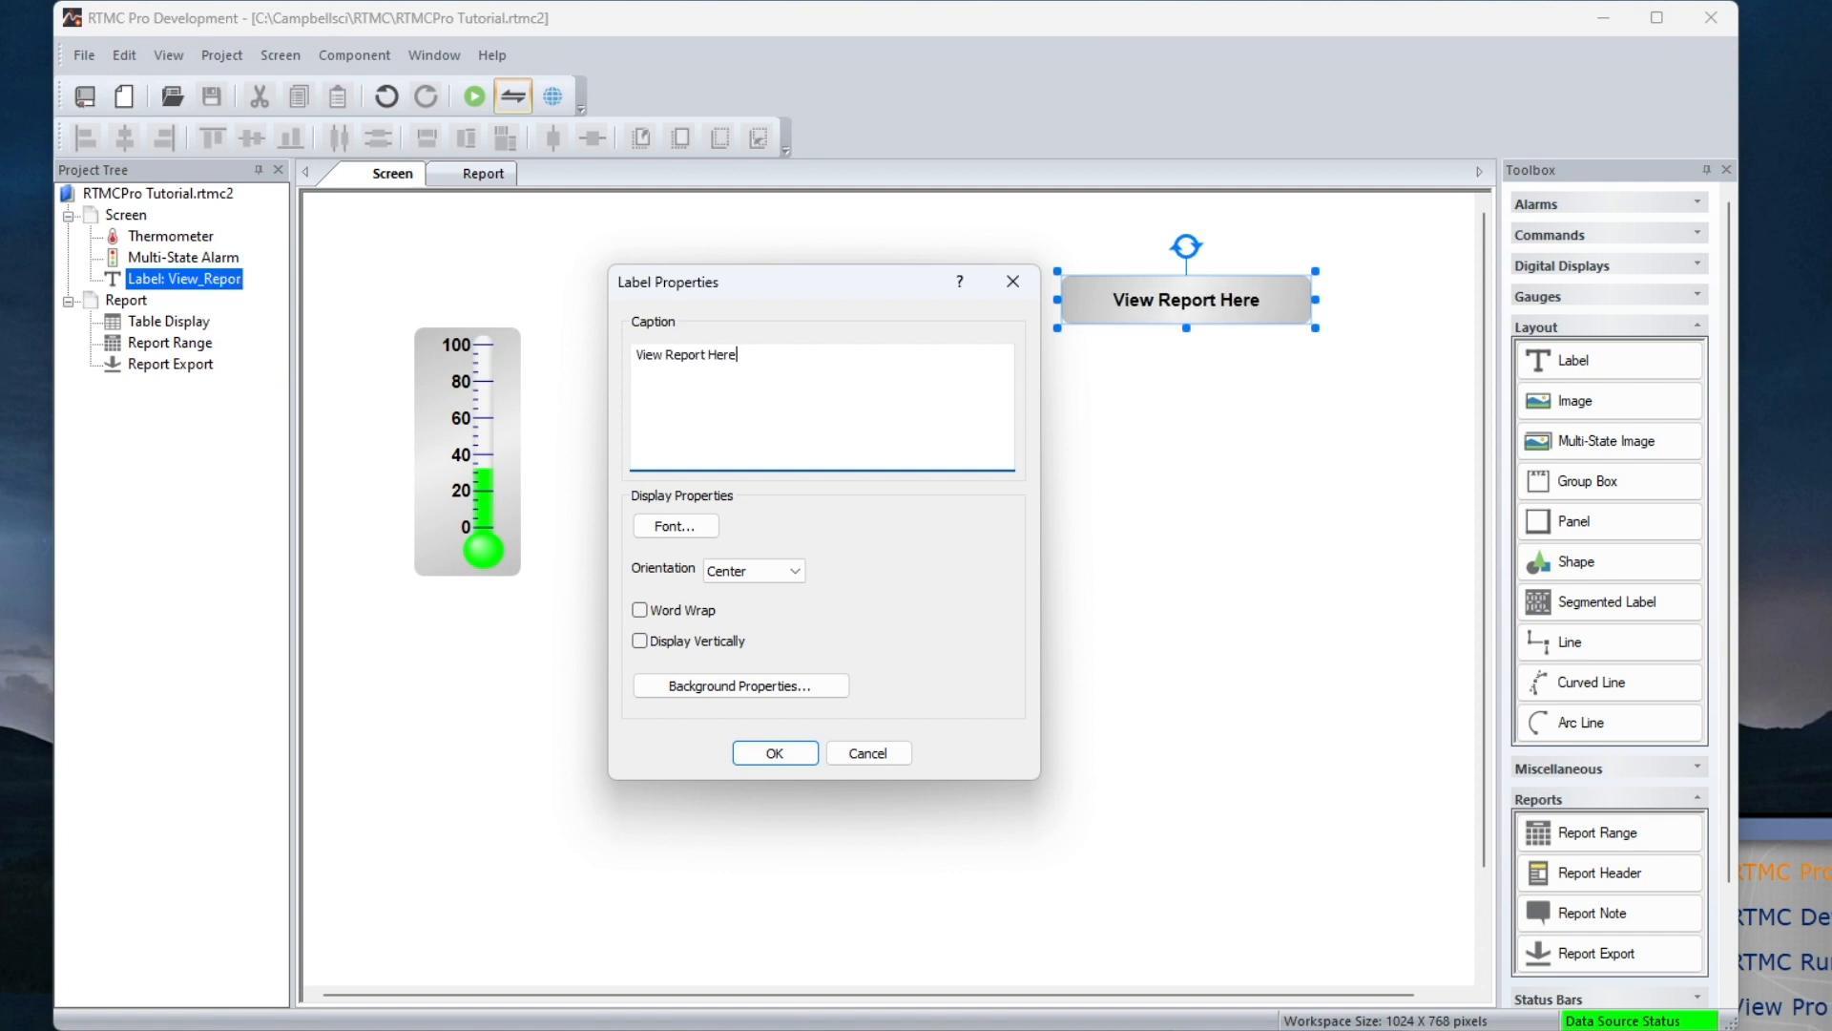
{"action": "left_click", "coordinate": [754, 753]}
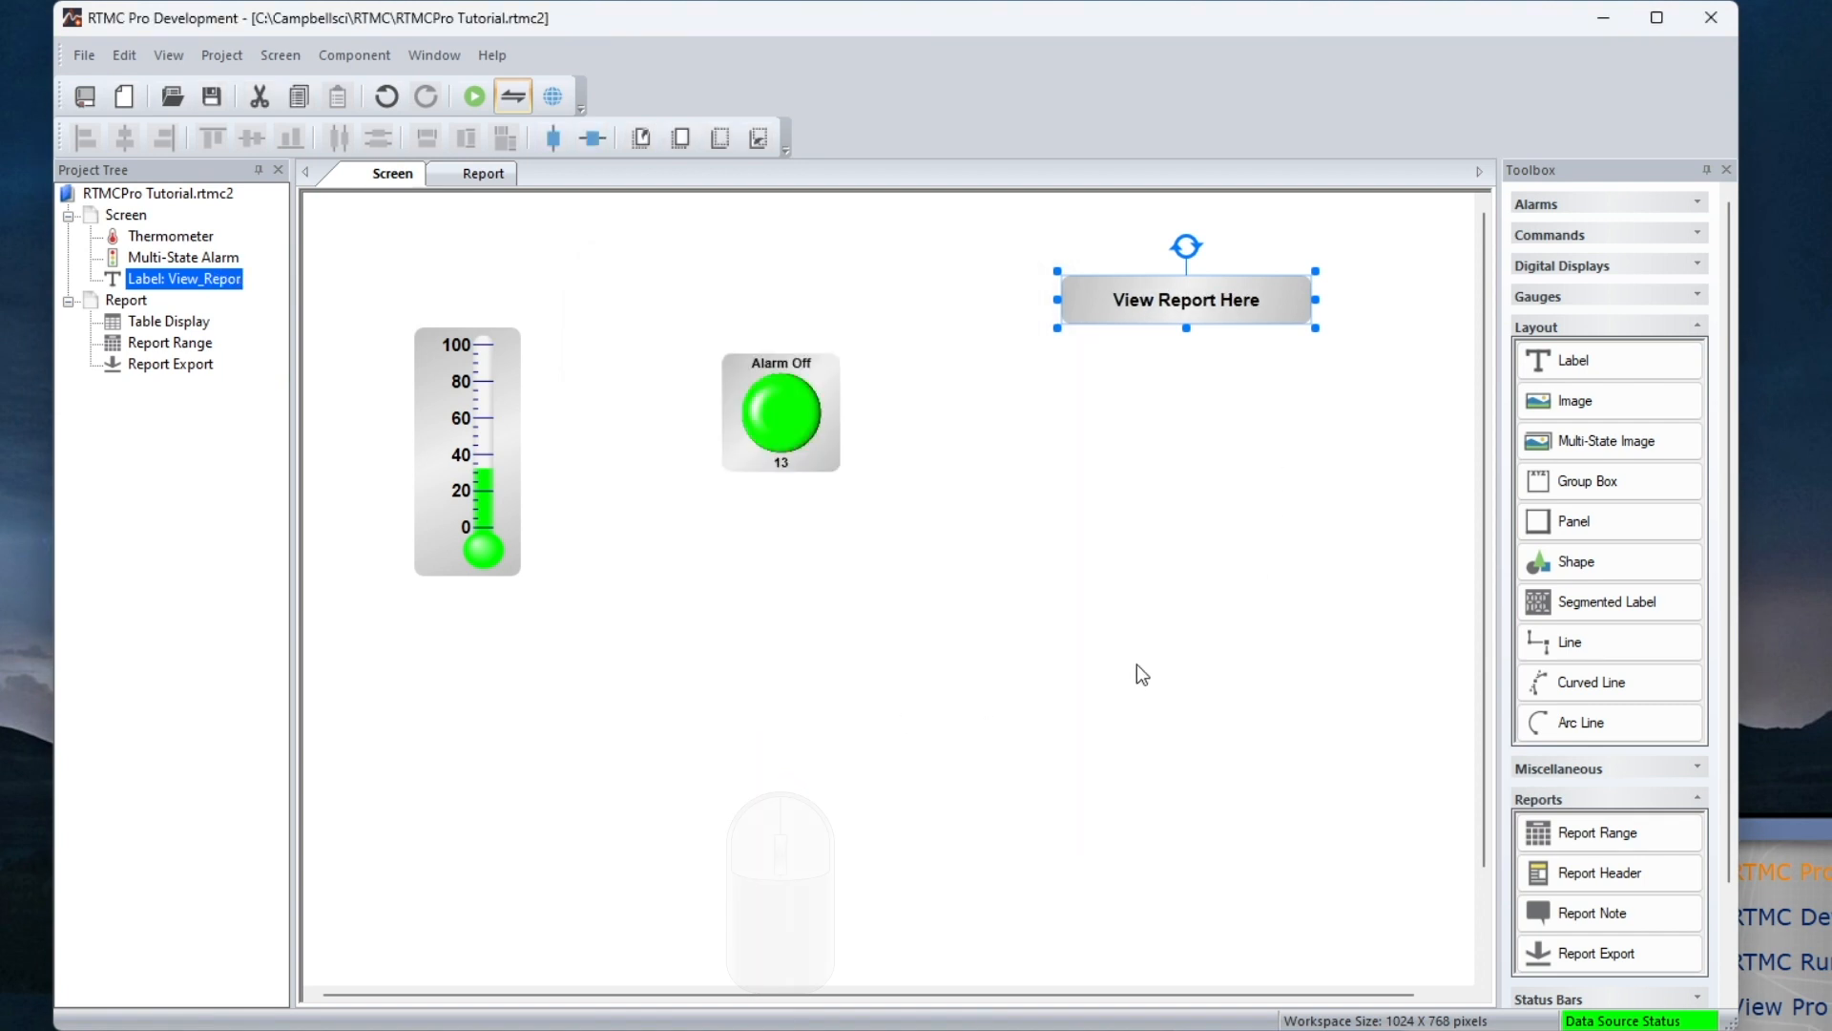
Add a HotSpot covering the "View Report Here" label and set it to jump to the Report screen
{"action": "left_click", "coordinate": [1630, 251]}
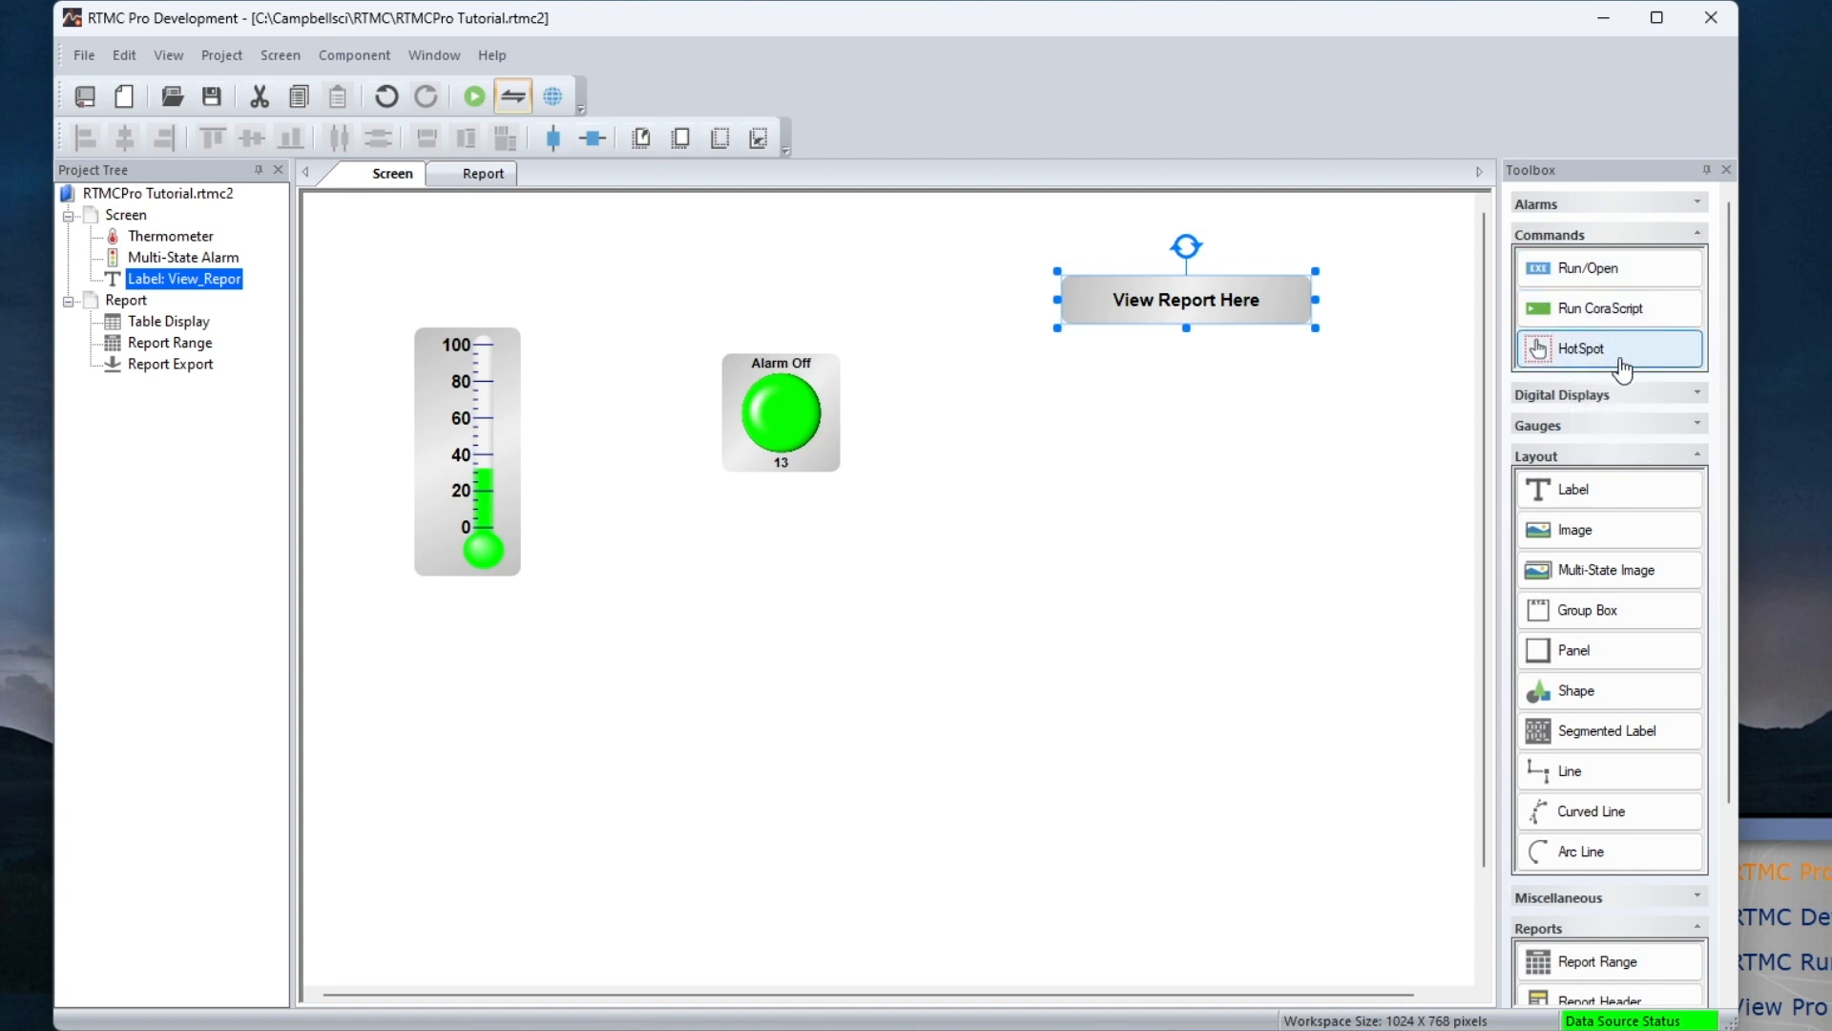
{"action": "left_click", "coordinate": [1548, 362]}
{"action": "left_click", "coordinate": [1548, 362]}
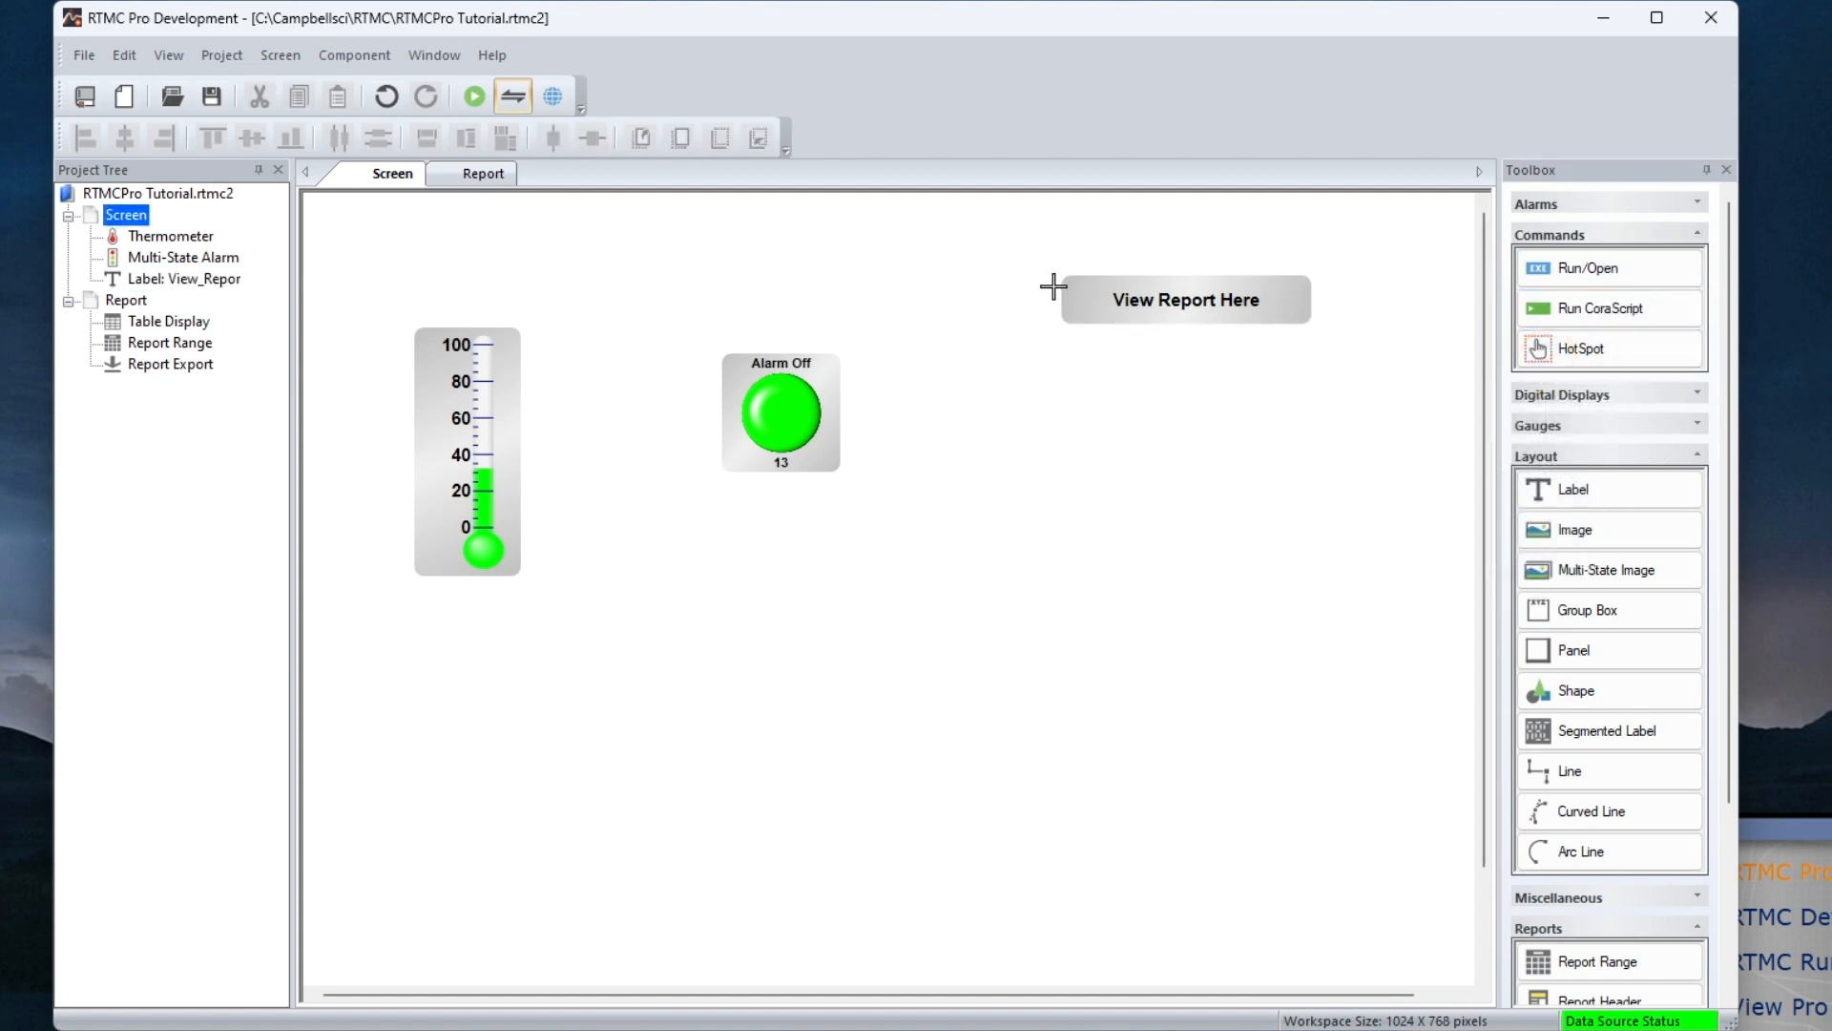
{"action": "left_click_drag", "start_coordinate": [1060, 278], "coordinate": [1308, 326]}
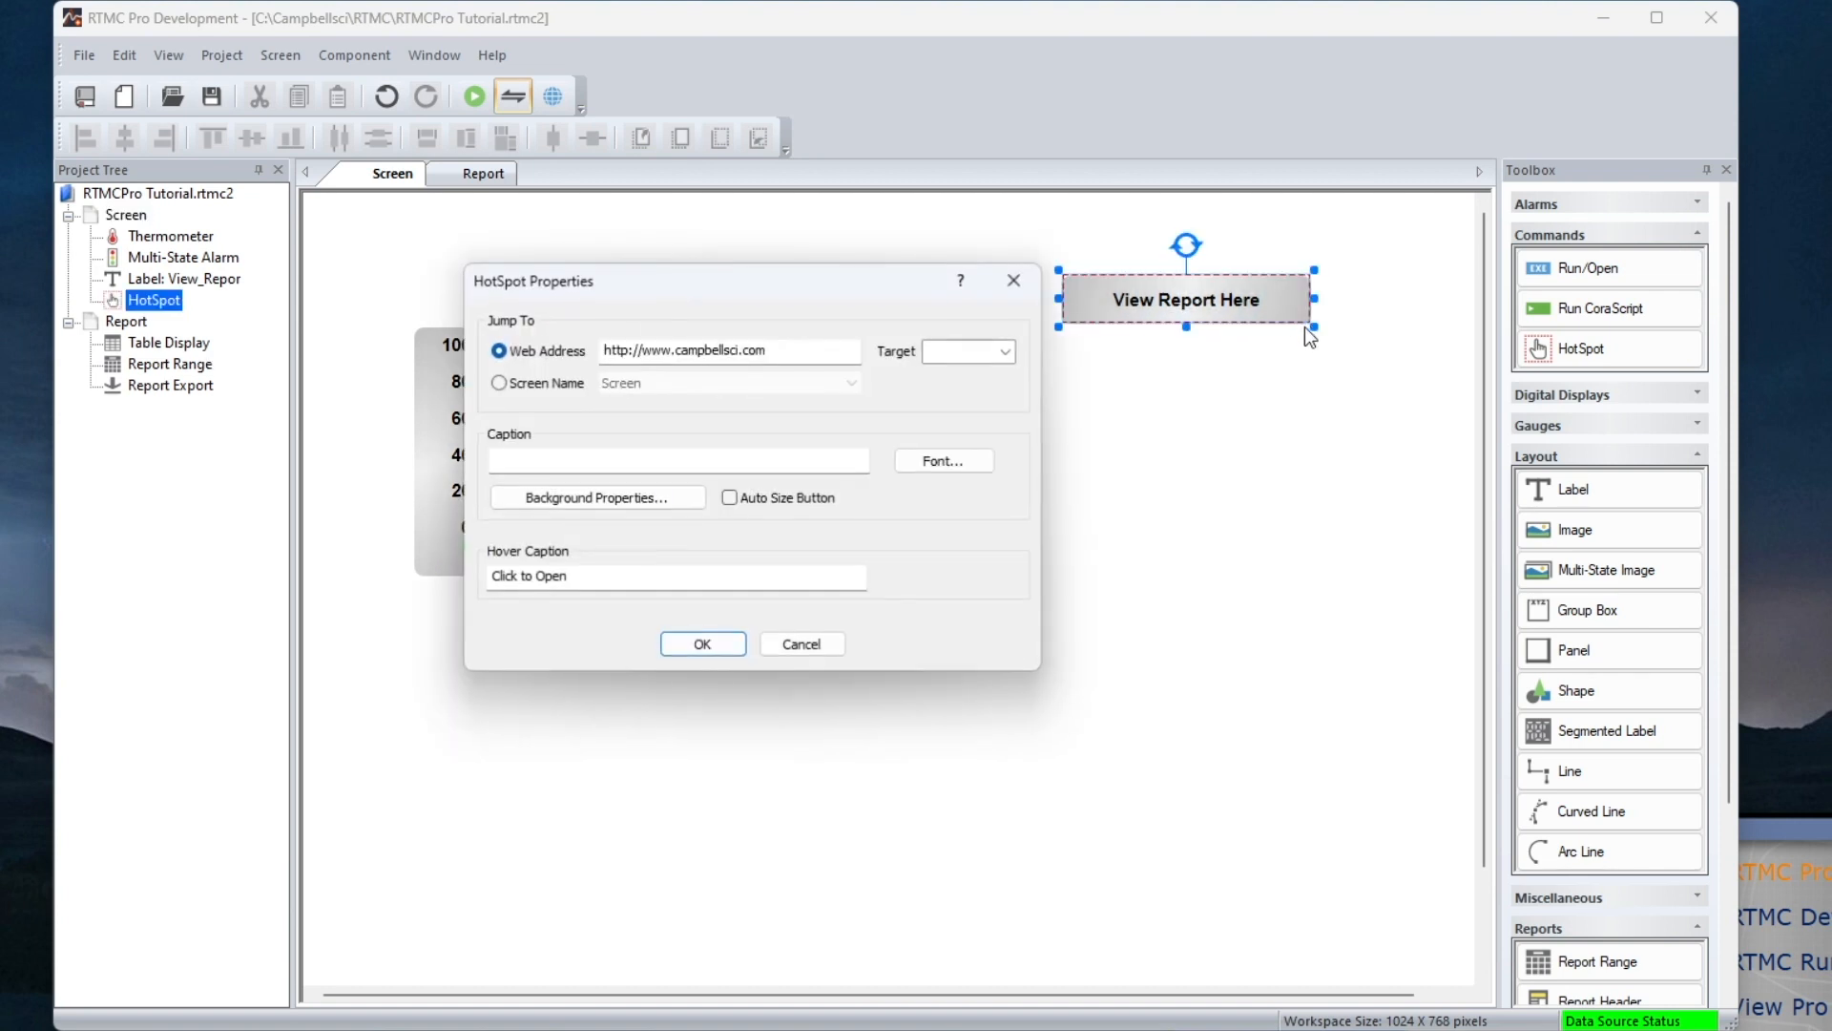
{"action": "left_click", "coordinate": [500, 383]}
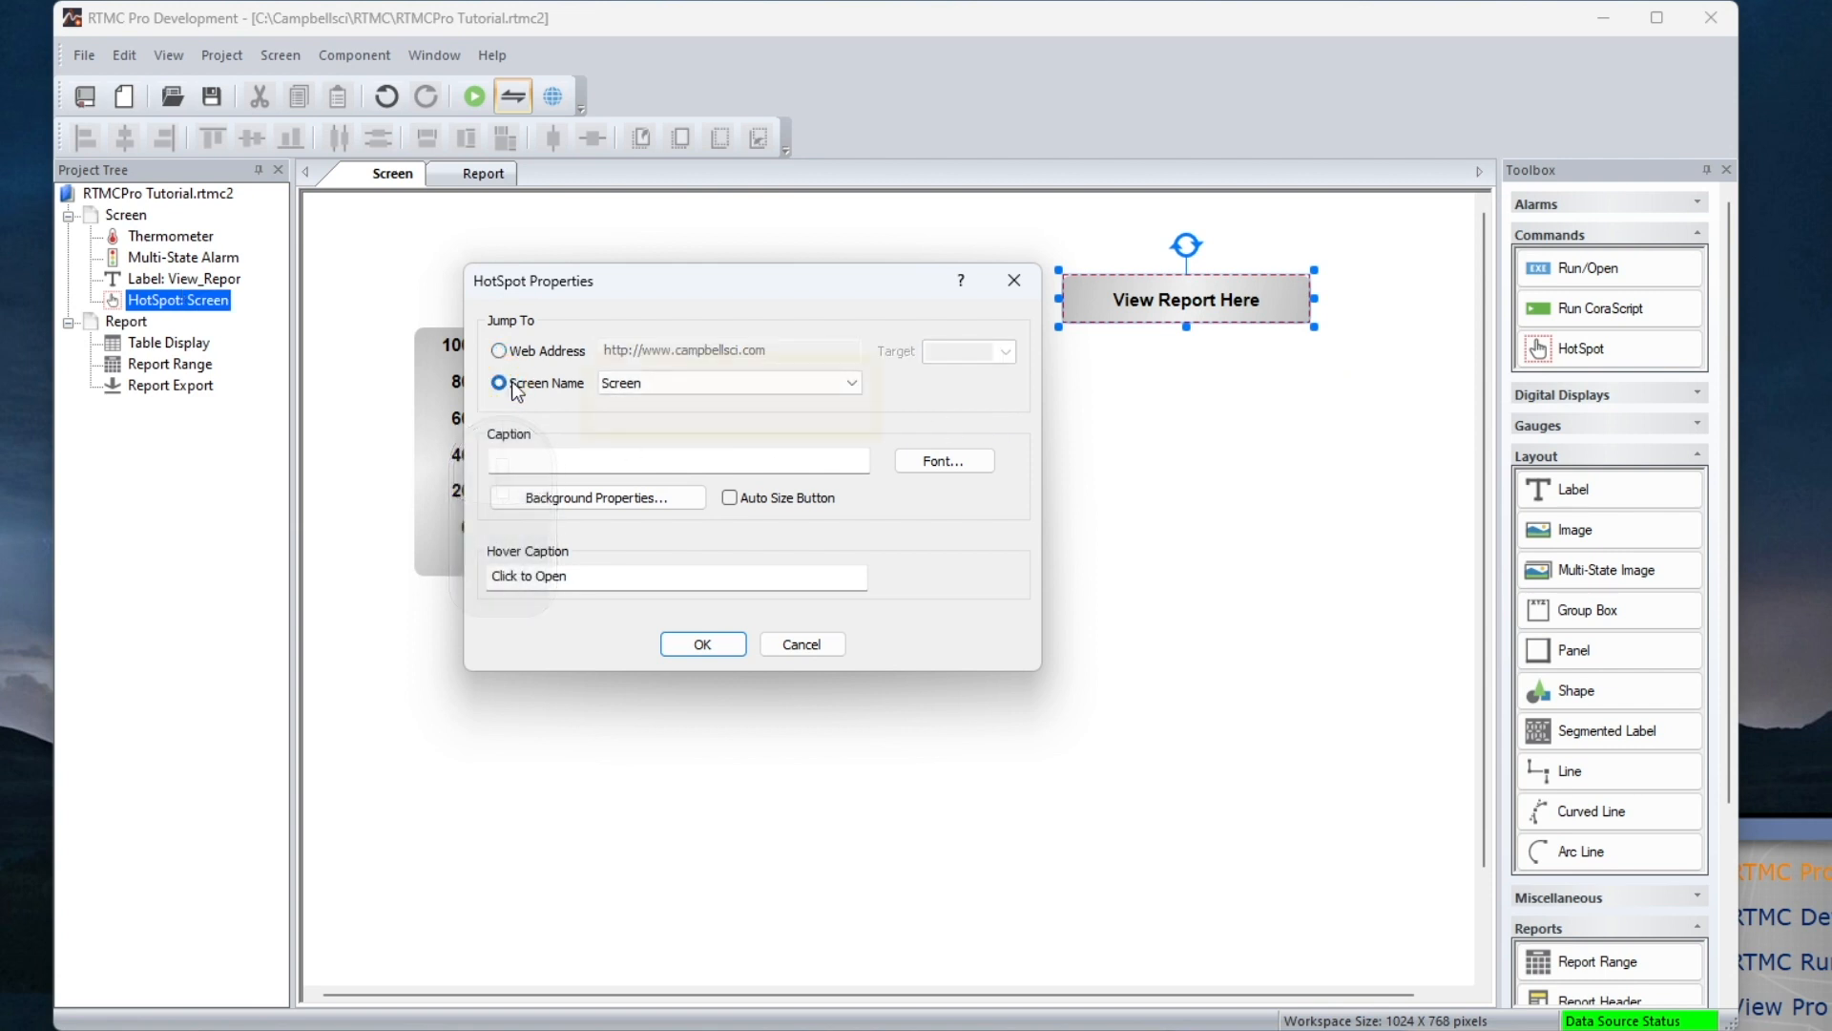
{"action": "left_click", "coordinate": [856, 384]}
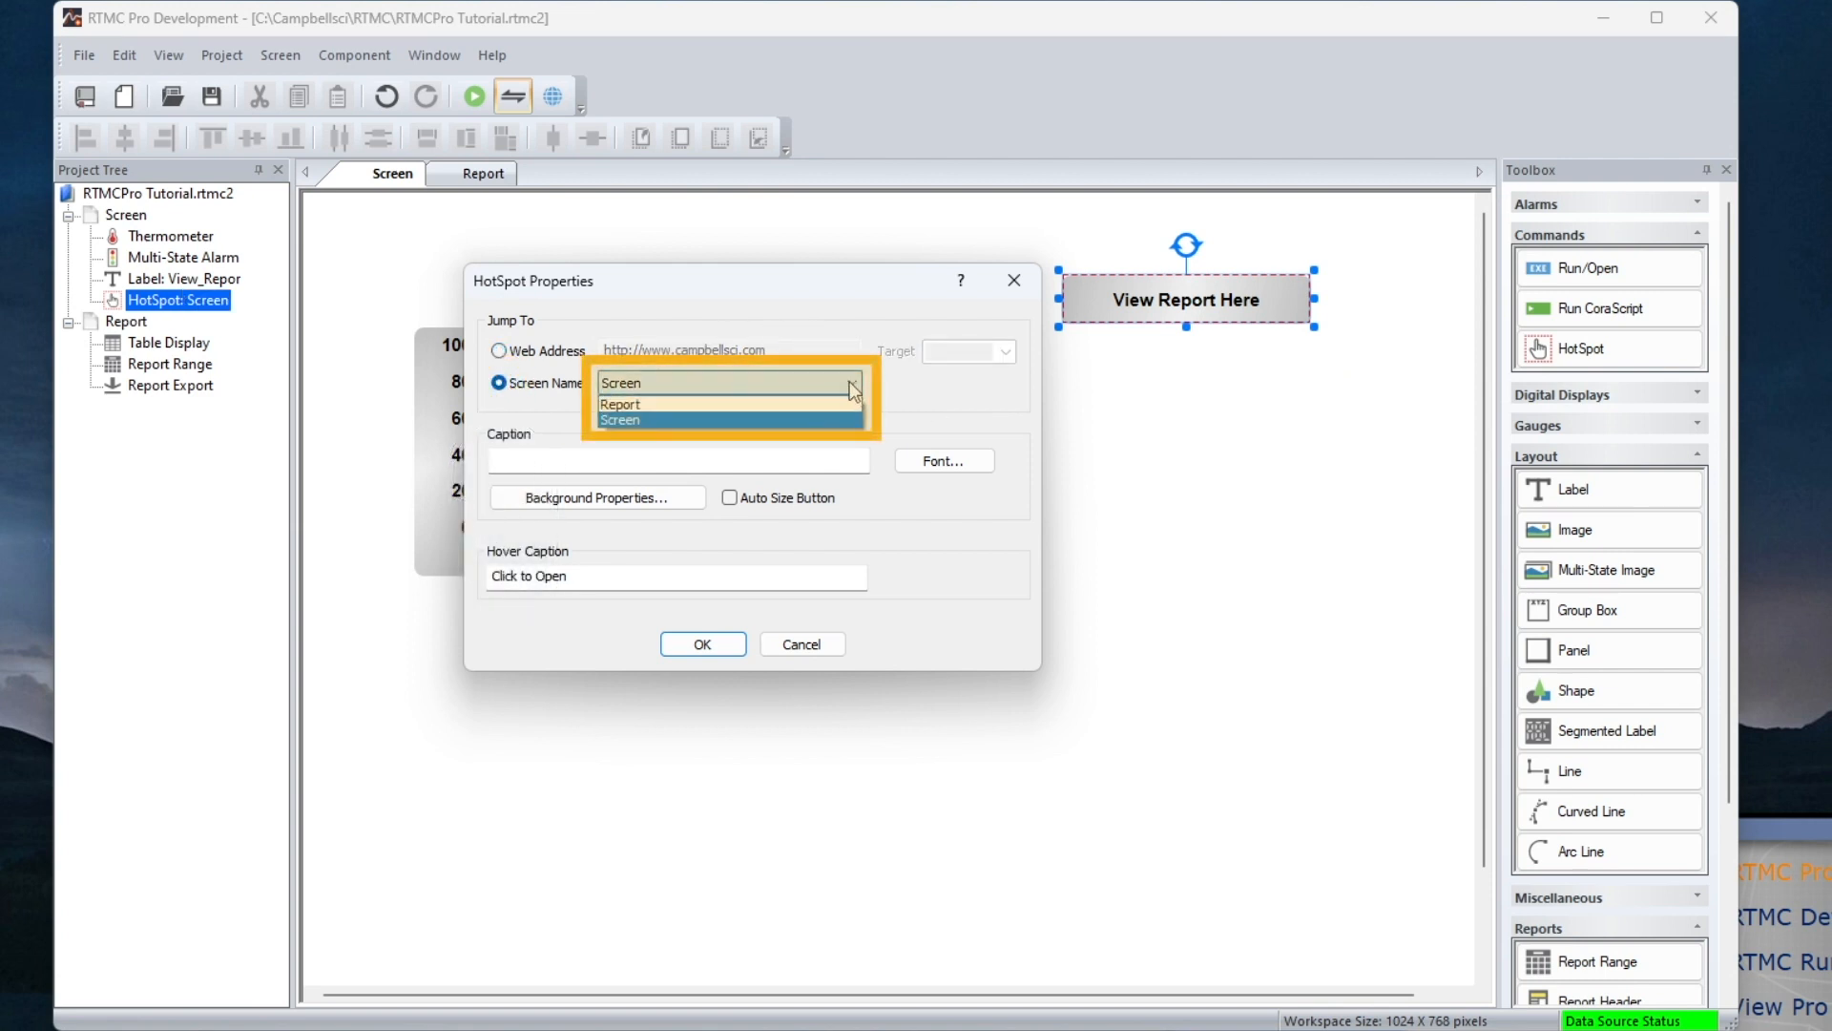
{"action": "left_click", "coordinate": [776, 415]}
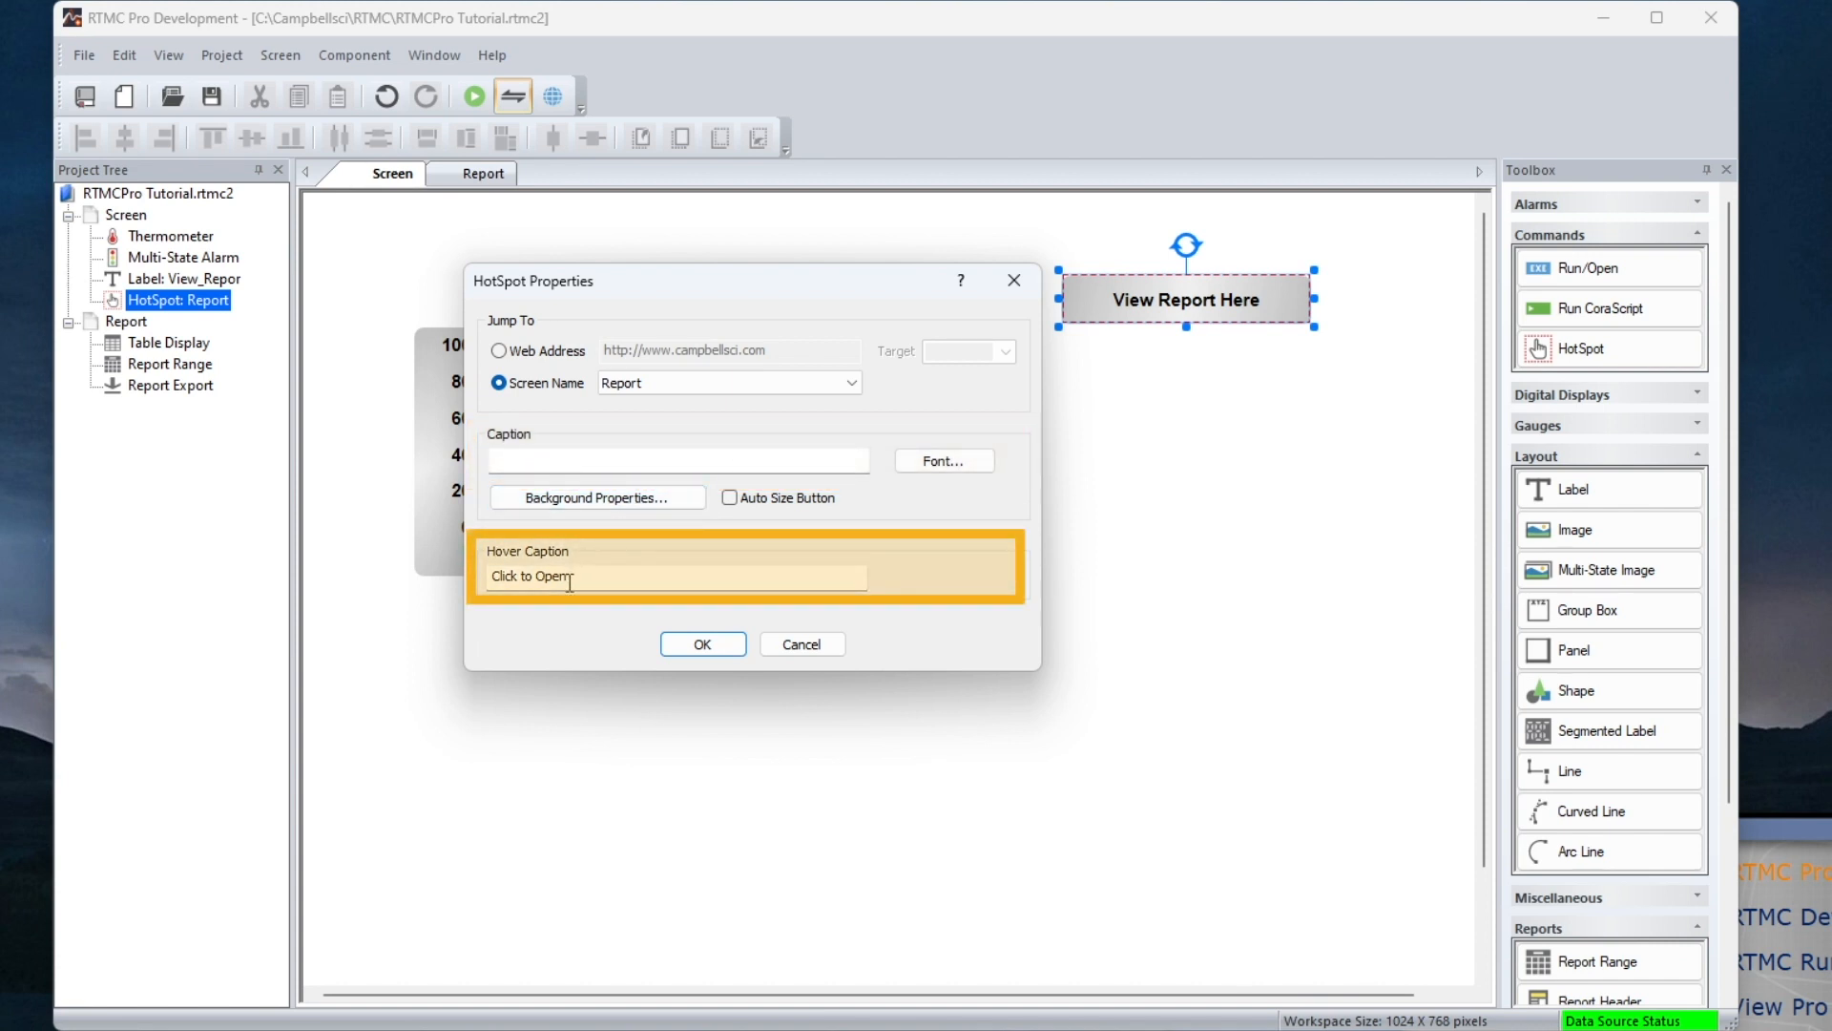
{"action": "left_click", "coordinate": [681, 648]}
Run the project to check the hotspot on the "View Report Here" label, and close the run-time window
{"action": "left_click", "coordinate": [471, 101]}
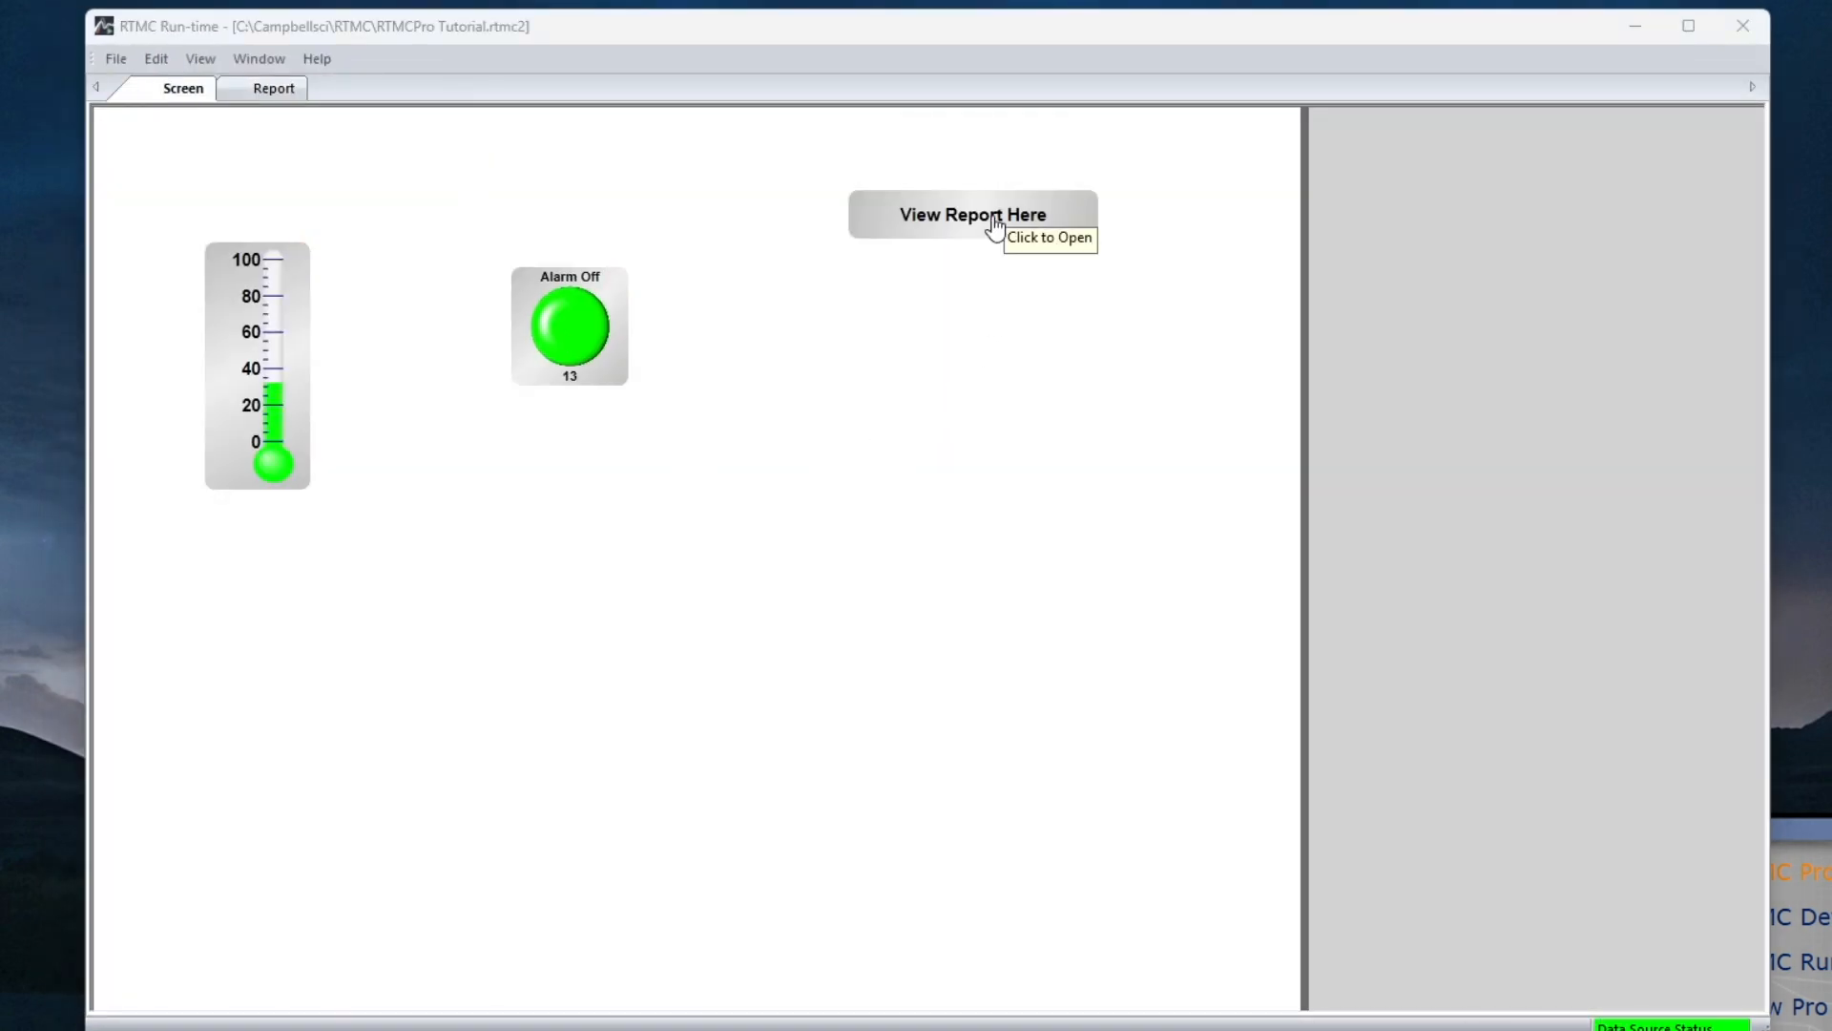
{"action": "left_click", "coordinate": [1743, 26]}
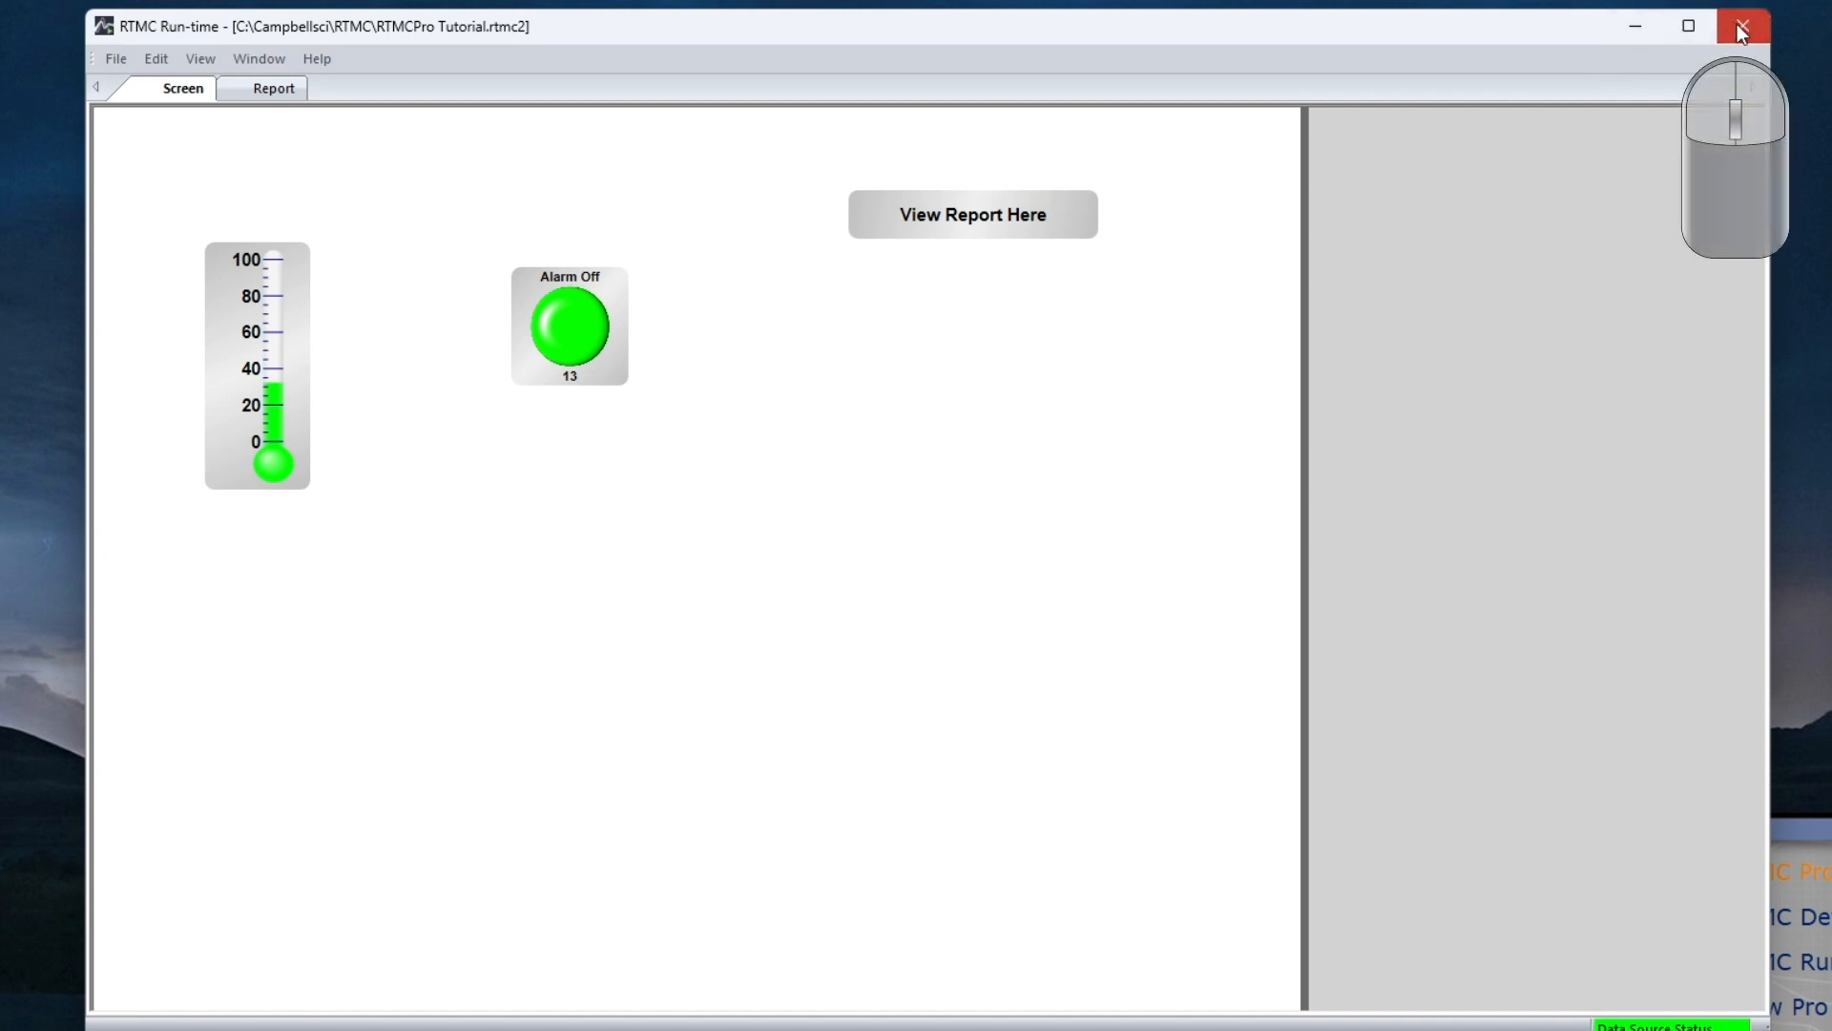
{"action": "left_click", "coordinate": [1256, 552]}
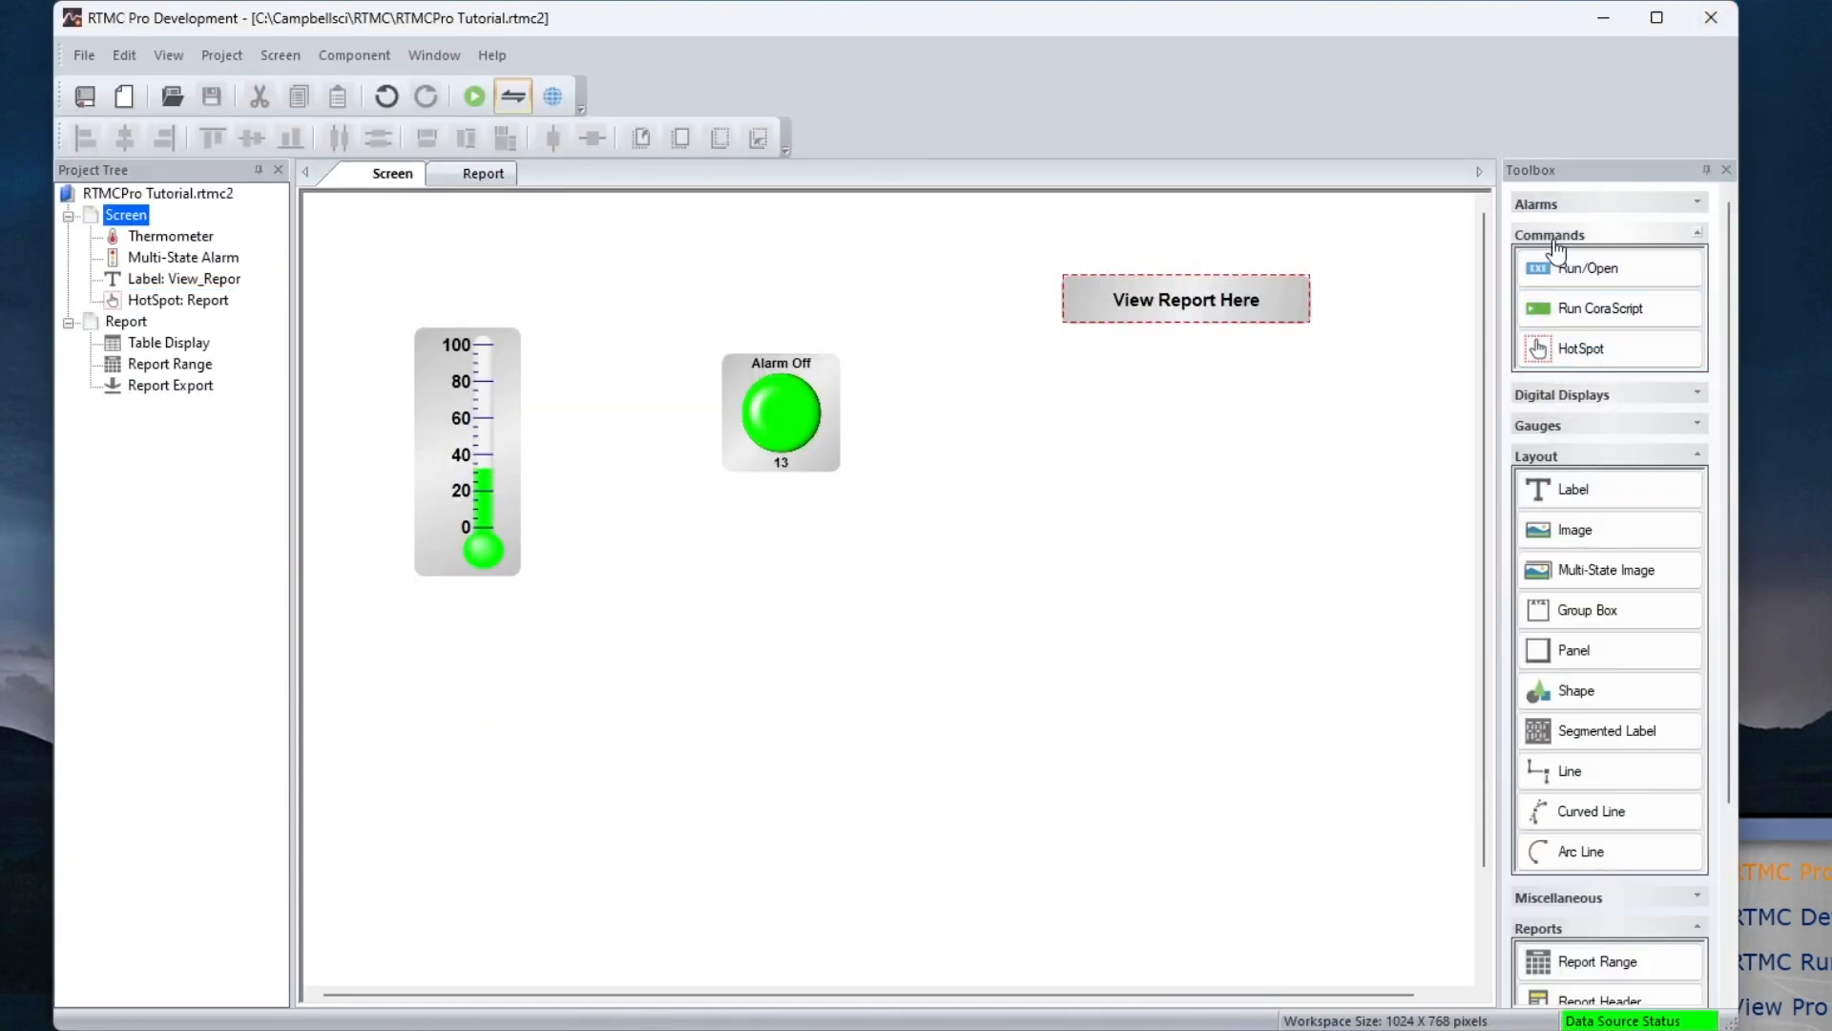
{"action": "left_click", "coordinate": [1570, 208]}
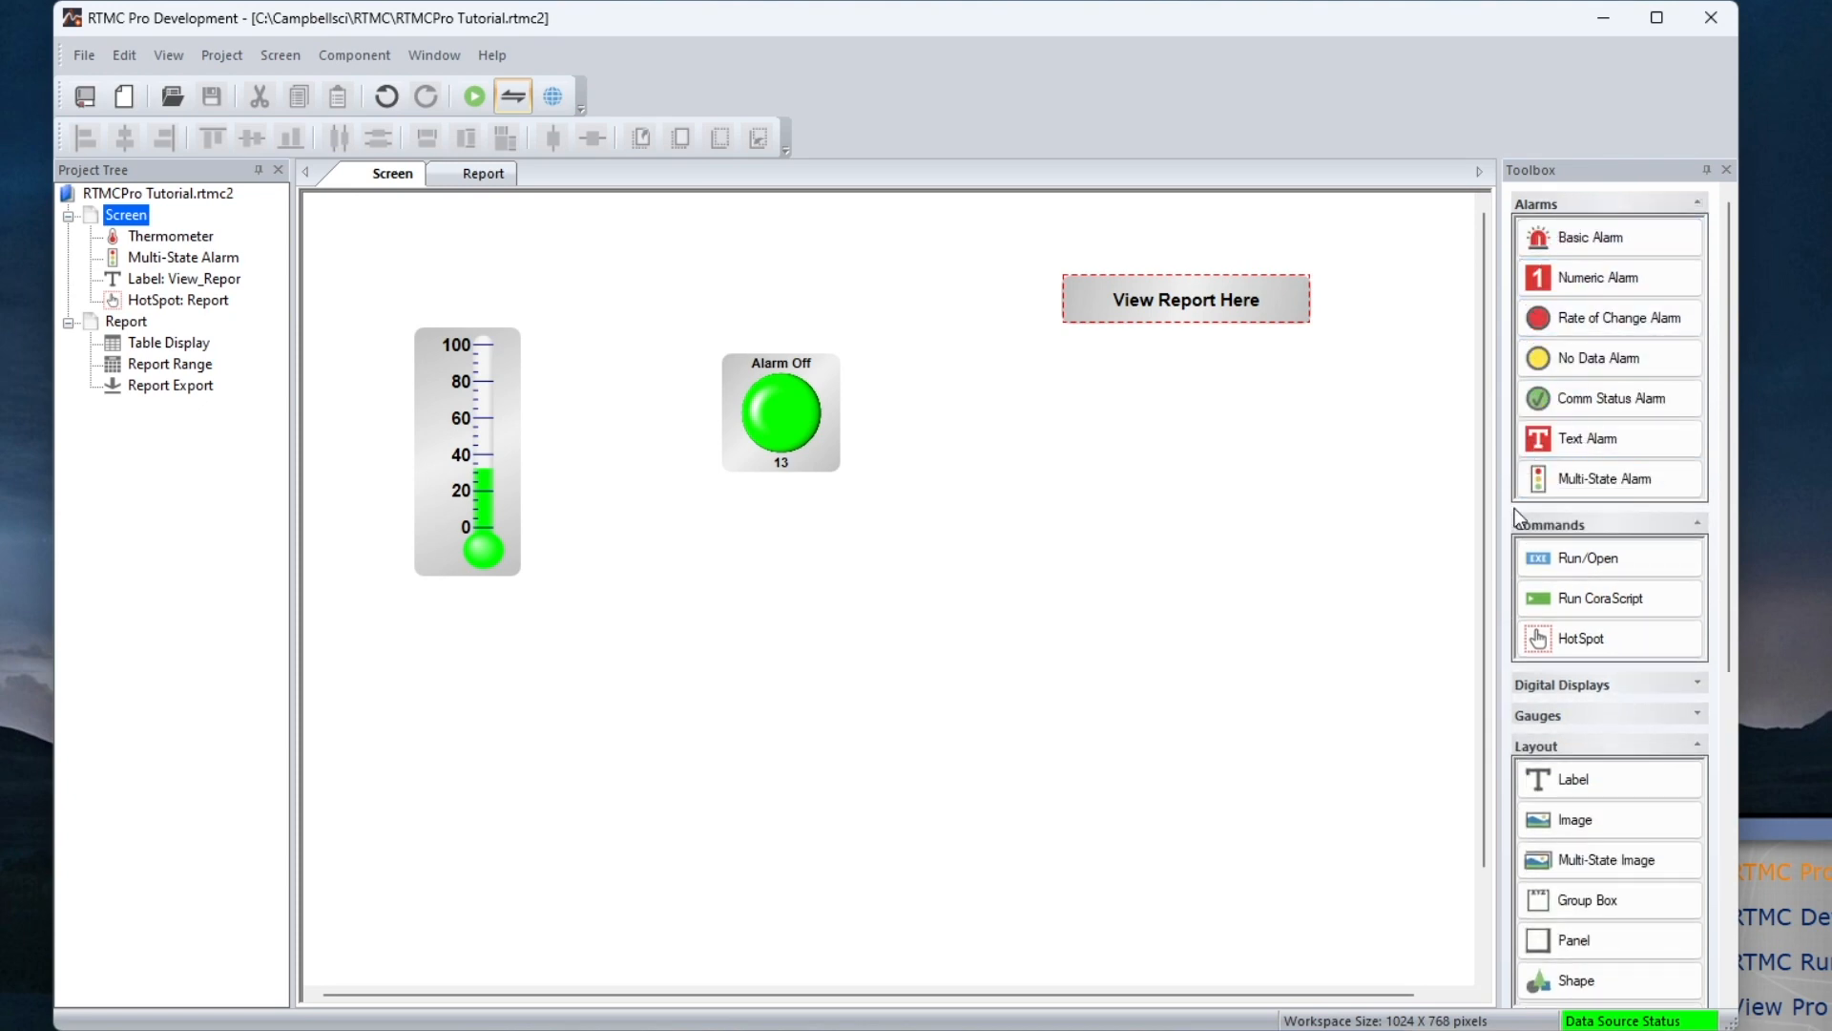
{"action": "scroll", "coordinate": [1533, 563], "scroll_direction": "down", "scroll_amount": 1}
{"action": "scroll", "coordinate": [1533, 573], "scroll_direction": "down", "scroll_amount": 1}
{"action": "left_click", "coordinate": [1546, 609]}
{"action": "scroll", "coordinate": [1547, 616], "scroll_direction": "down", "scroll_amount": 3}
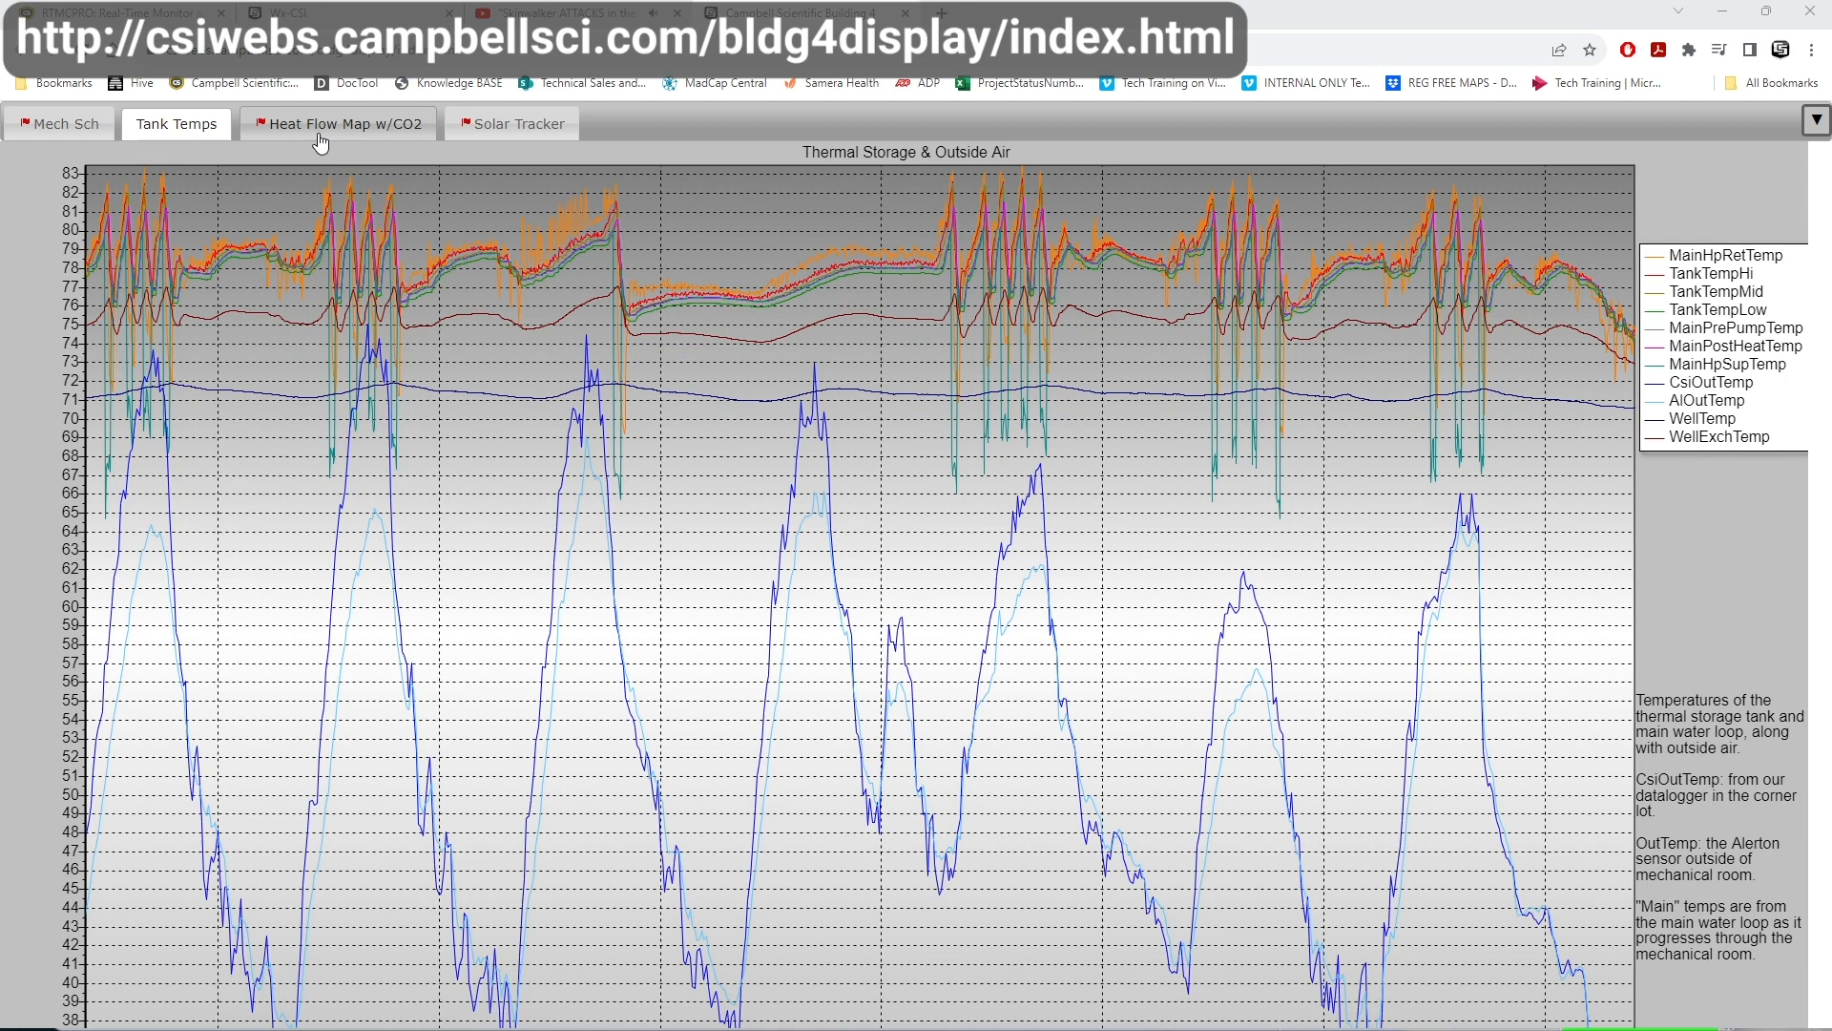
Switch to the bldg4display example project in the web browser and view its Heat Flow Map w/CO2 screen
{"action": "left_click", "coordinate": [320, 140]}
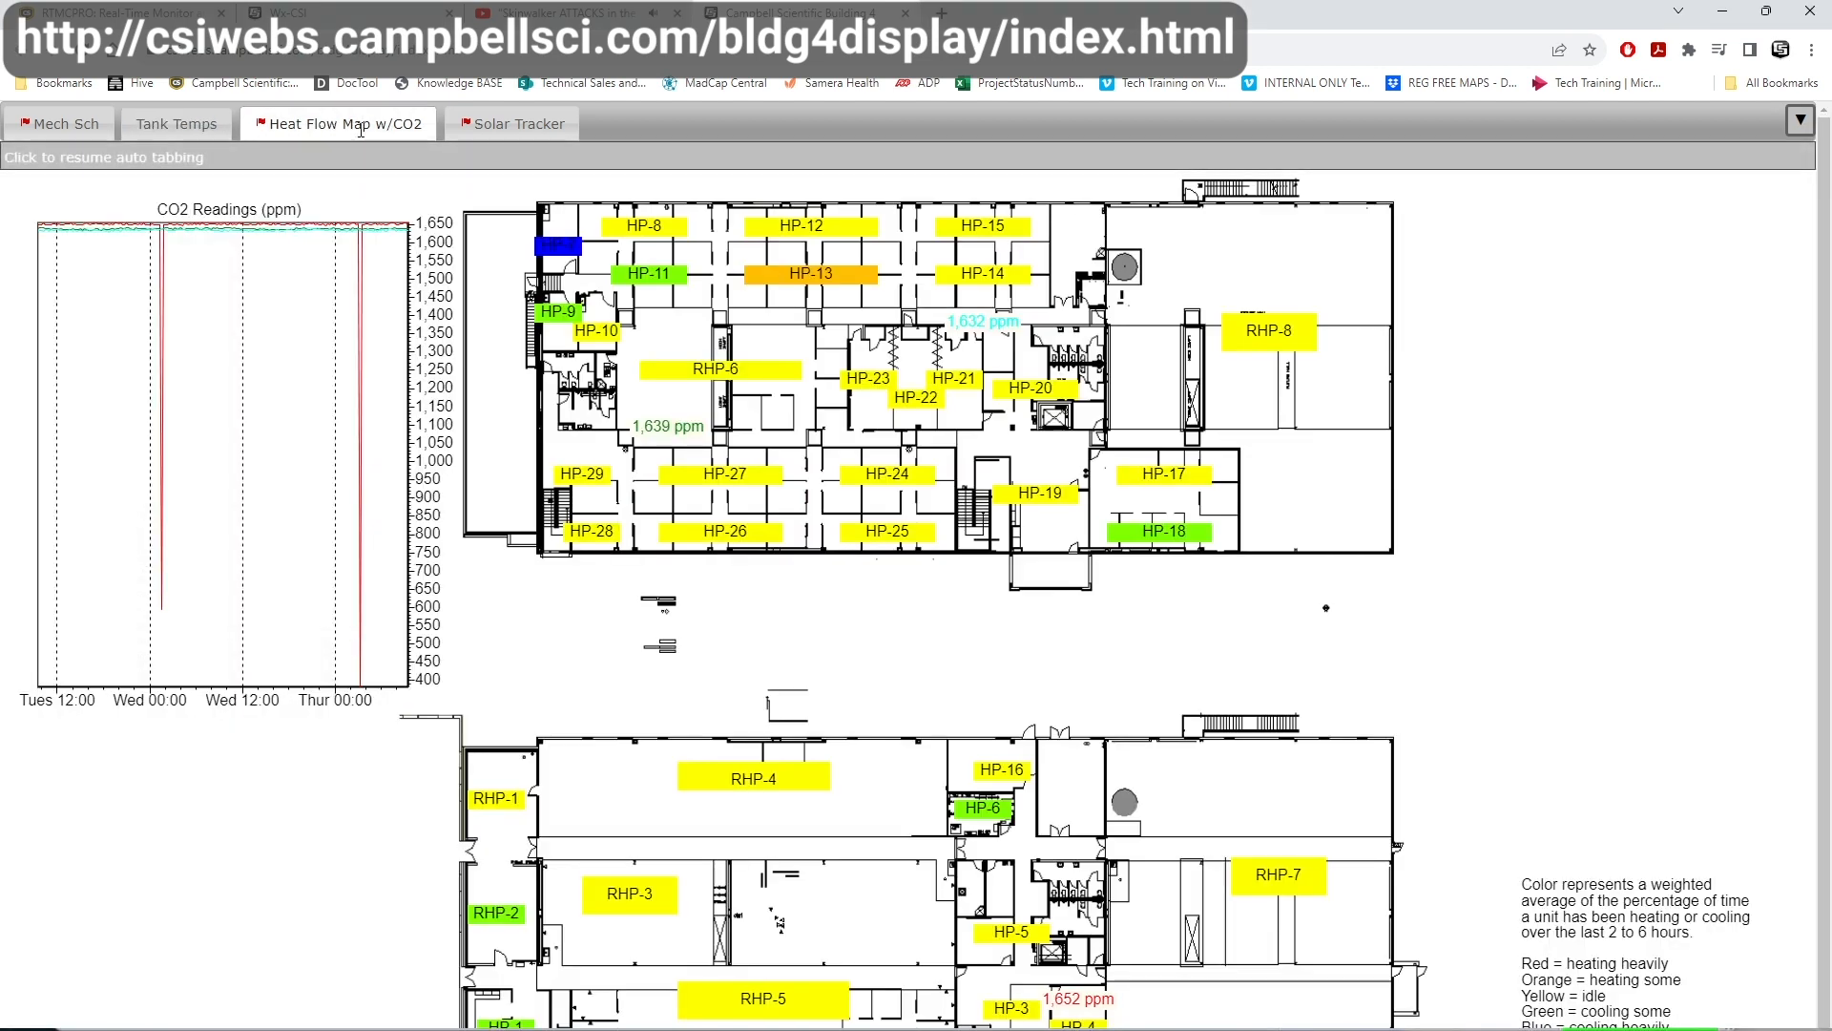